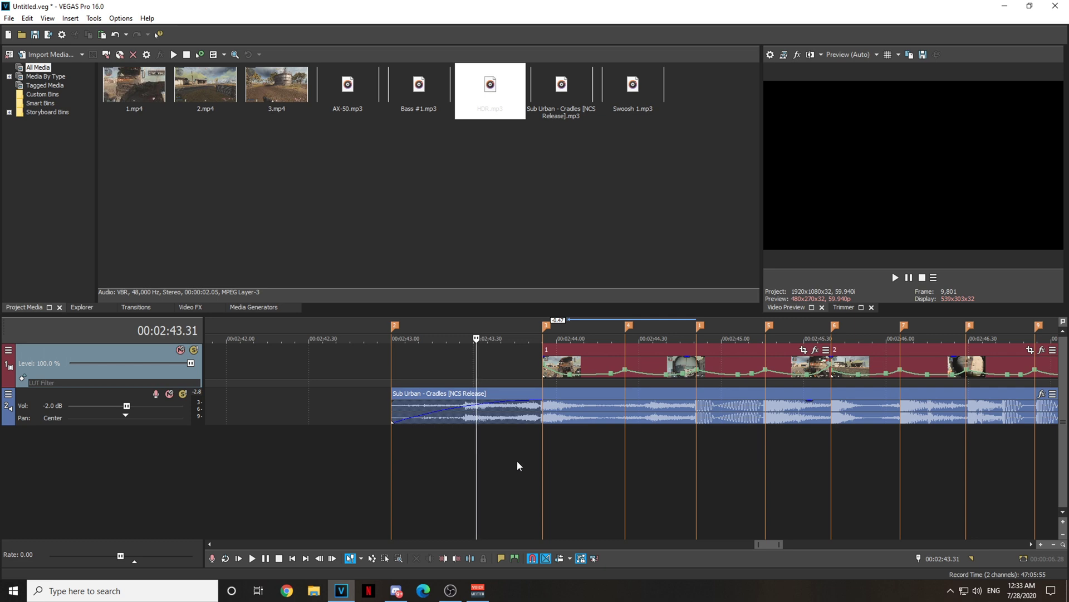
Scrub through the montage and park the playhead at 00:02:44.35 on the scoped-in sniper shot
left_click(489, 459)
left_click(547, 457)
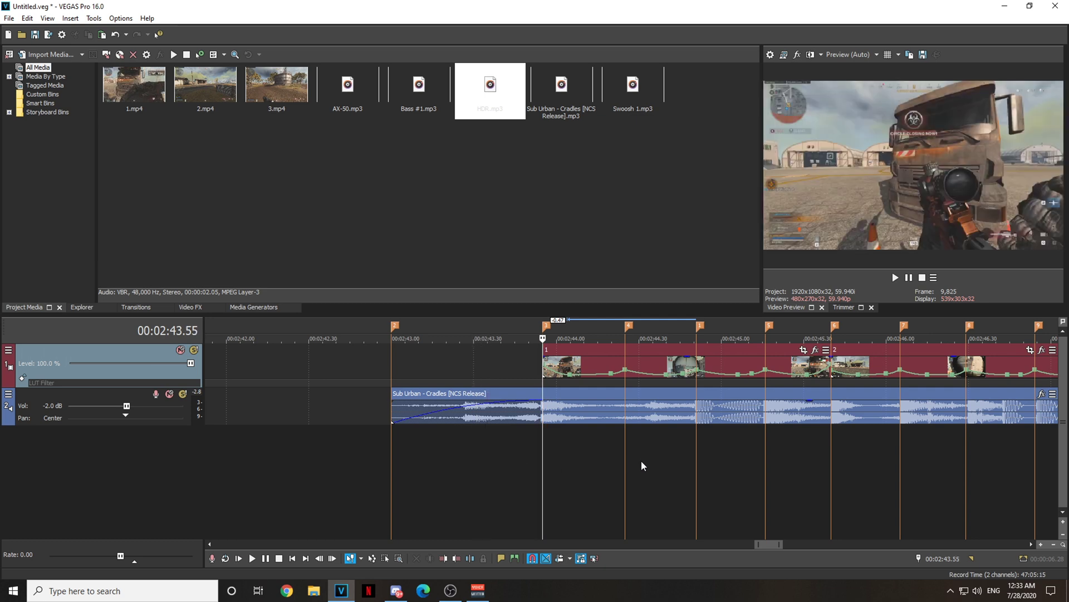
left_click(641, 460)
left_click(697, 450)
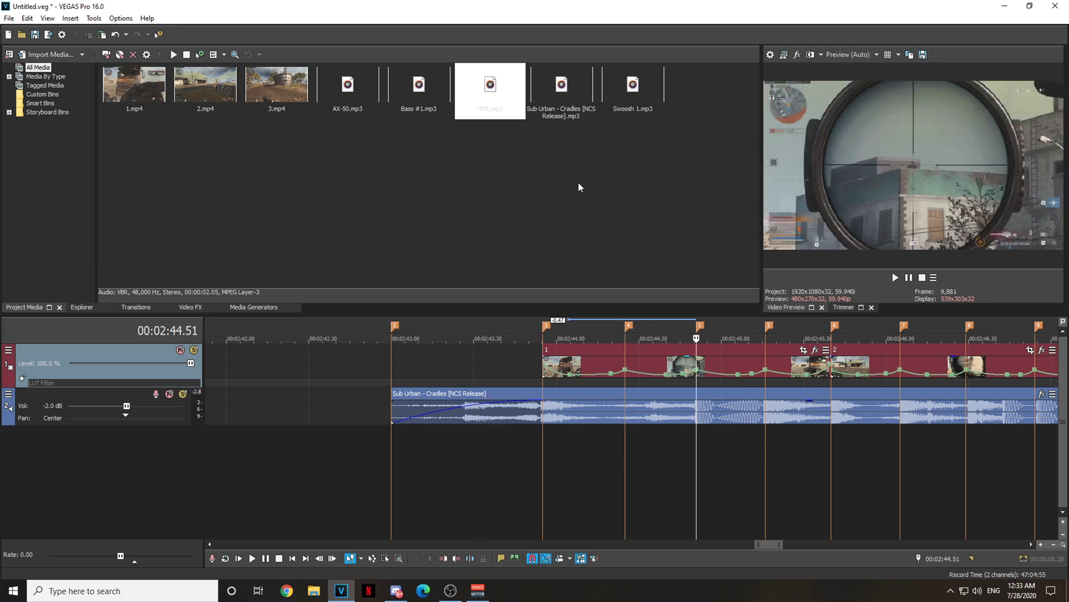
left_click(652, 445)
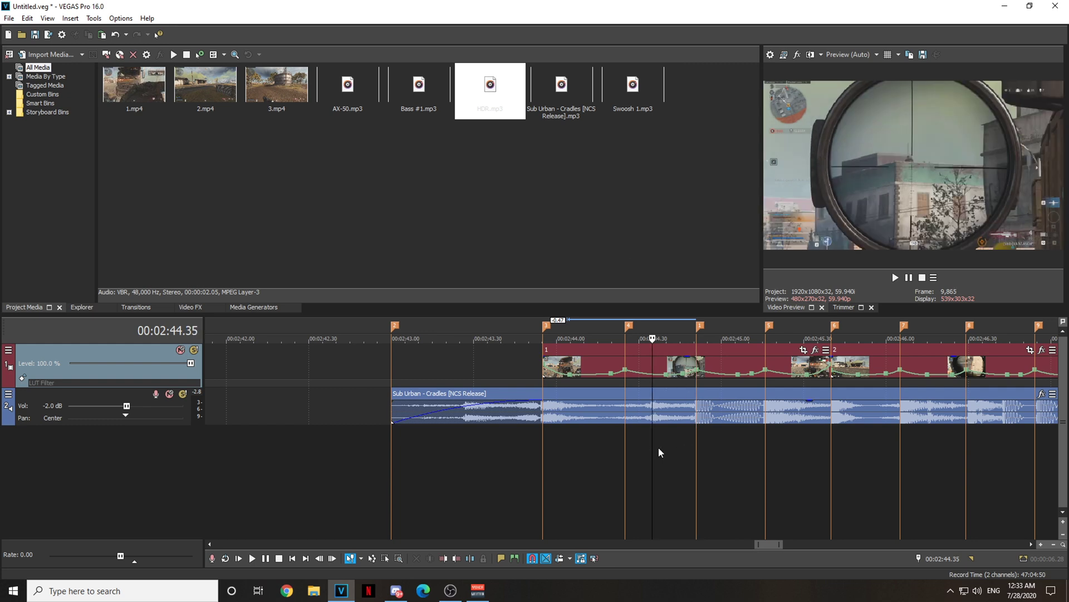
left_click(61, 383)
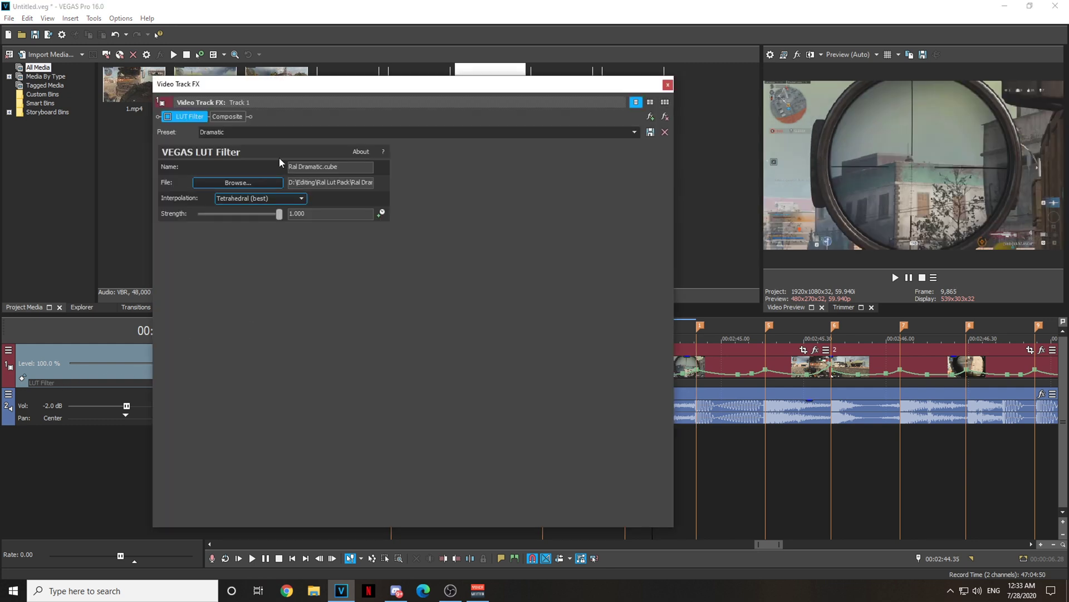
left_click(167, 117)
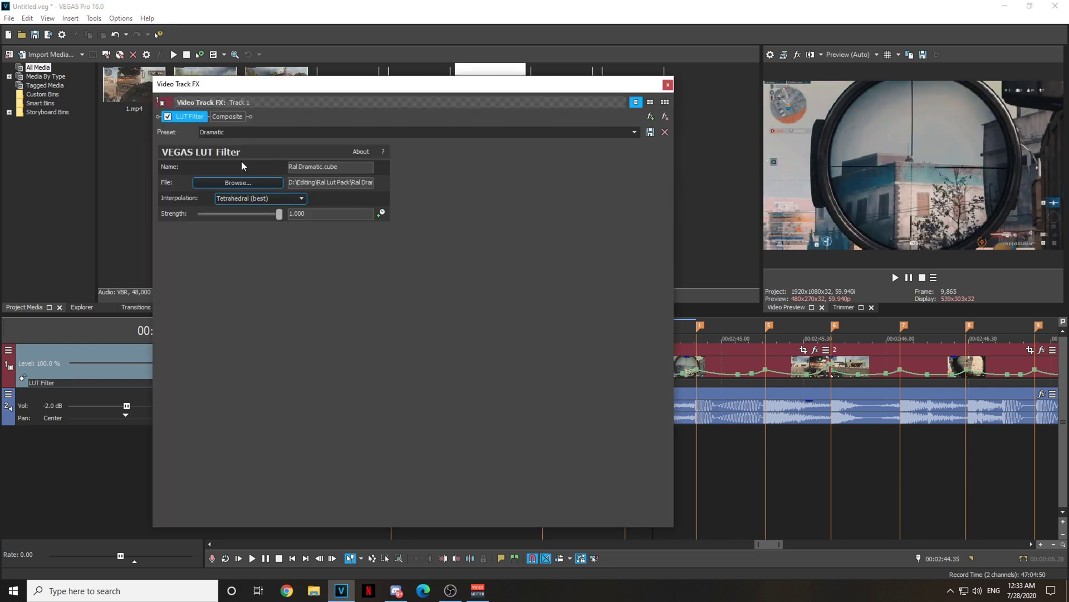
left_click(167, 116)
left_click(668, 86)
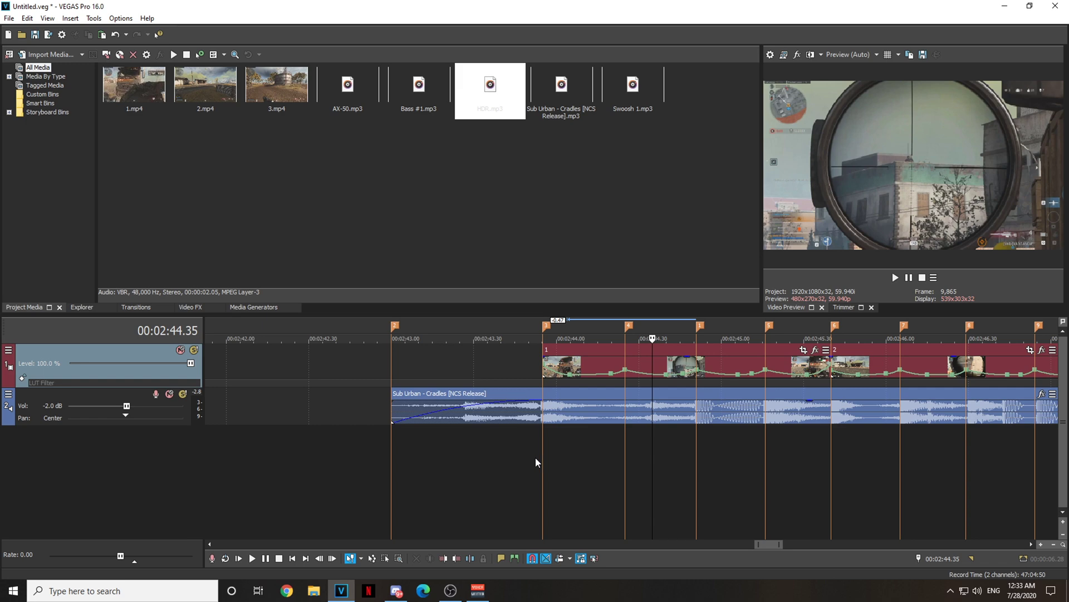
Play back the montage, then set the playhead at 00:02:44.25
key("space")
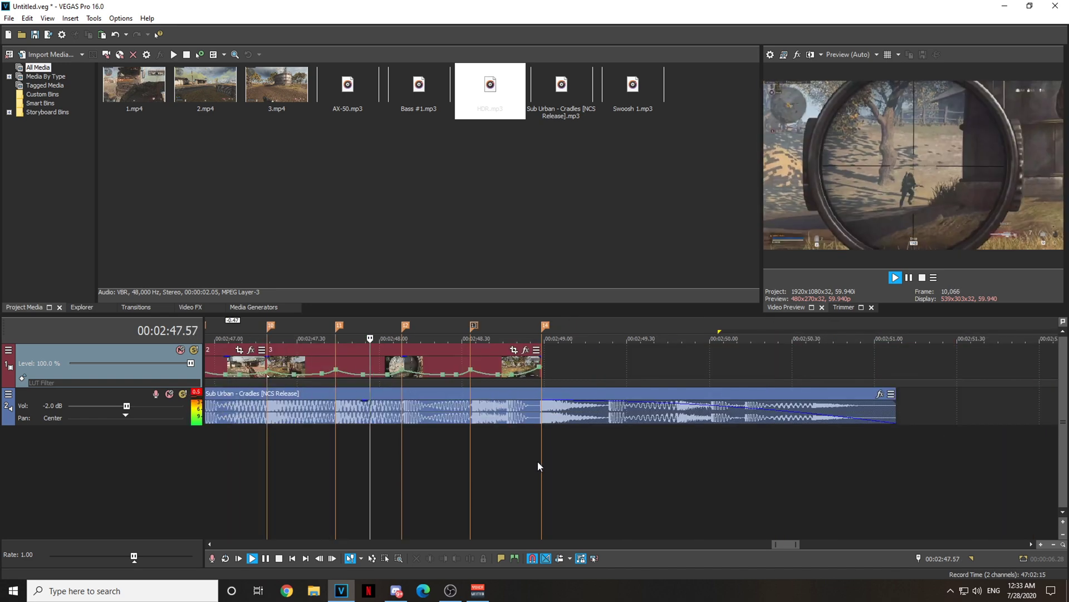
key("space")
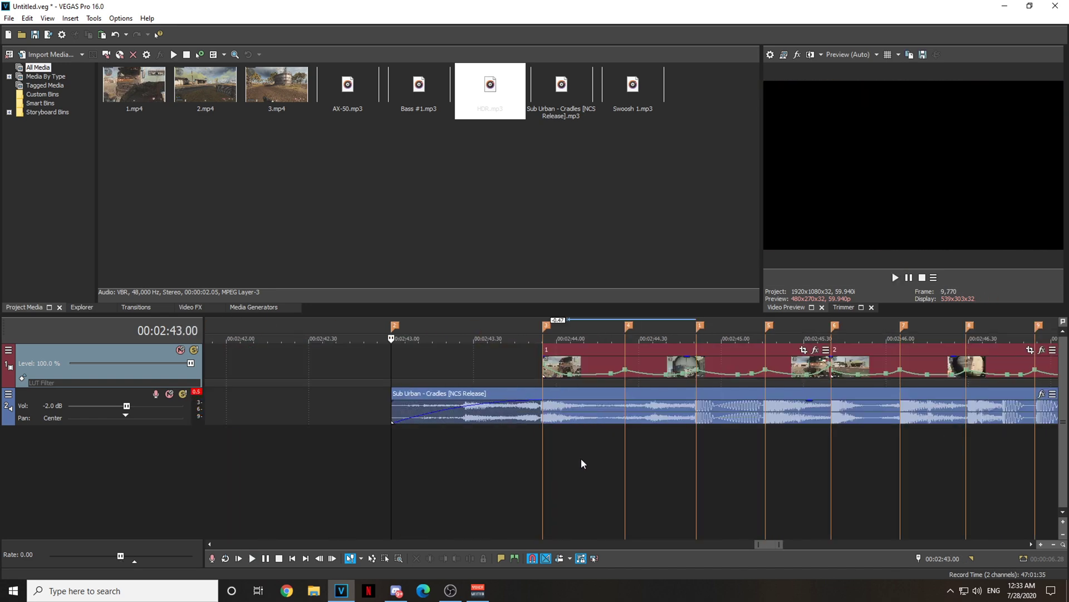
left_click(705, 460)
scroll(725, 462, "up", 8)
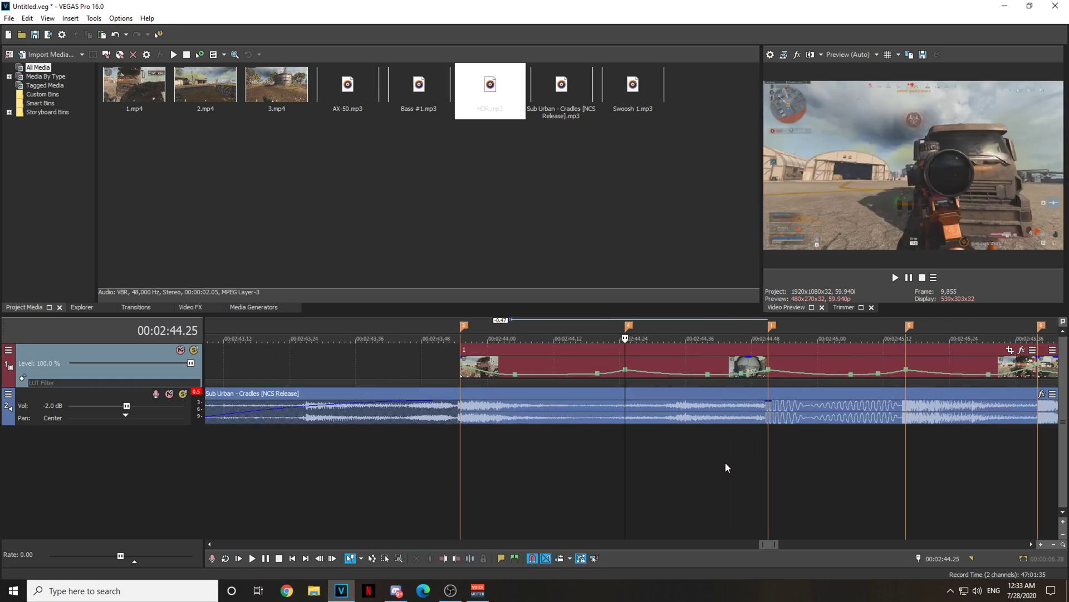
Zoom the timeline and step the playhead back a few frames onto the truck shot
scroll(725, 467, "down", 3)
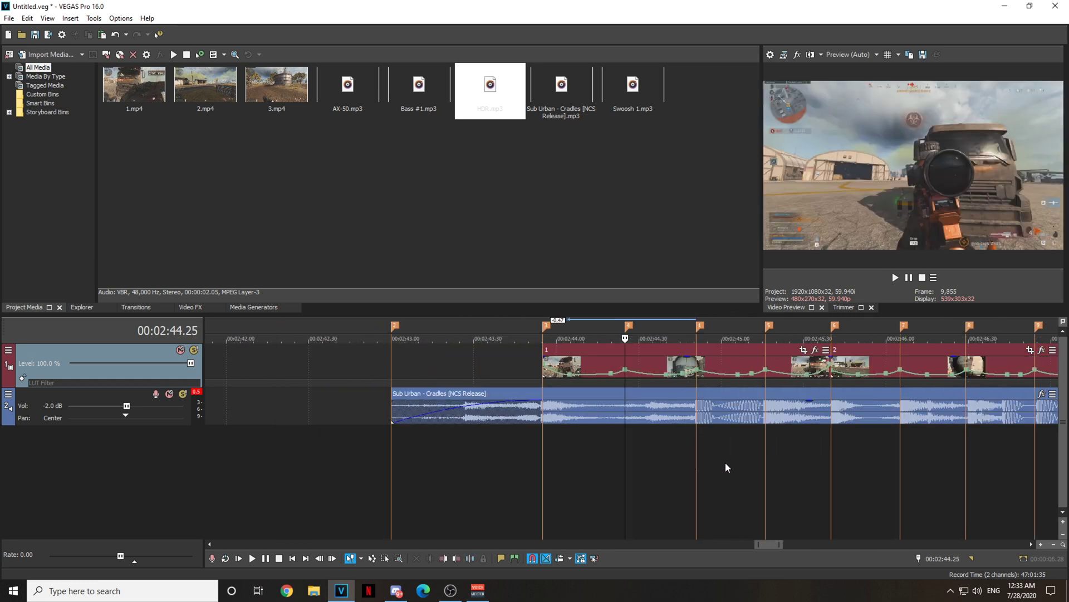
scroll(725, 466, "down", 2)
scroll(725, 467, "up", 2)
scroll(725, 467, "down", 1)
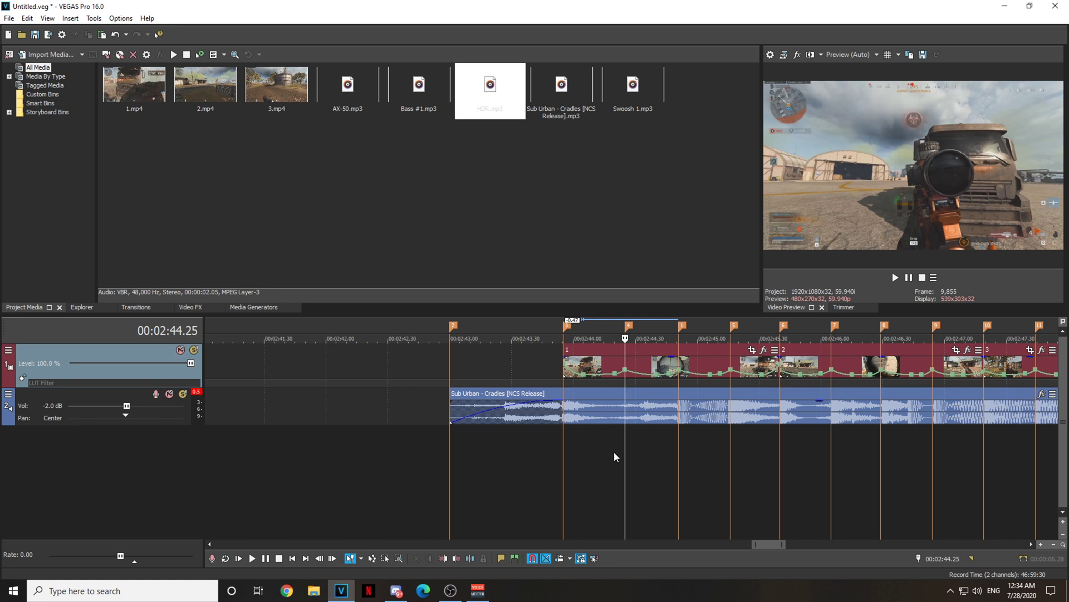
key("Left")
key("Left")
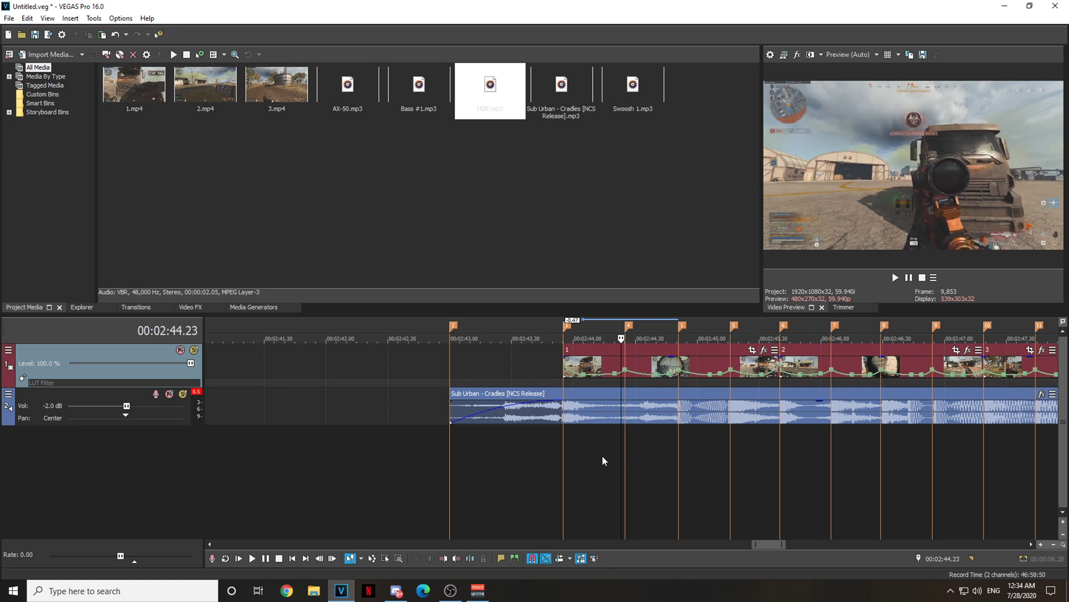
left_click(602, 456)
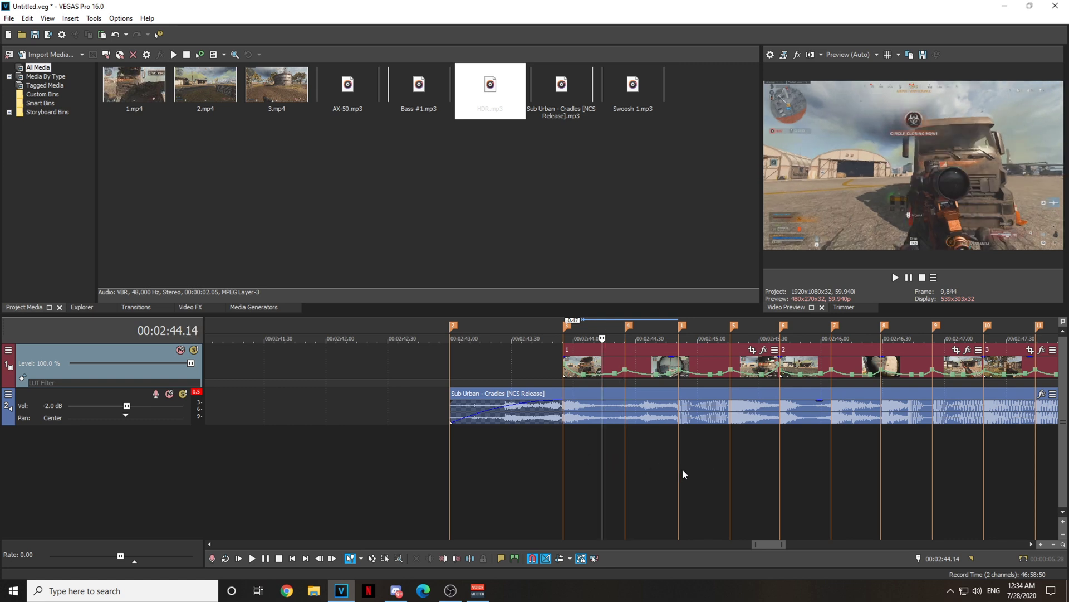
Drop AX-50.mp3 from Project Media onto a new audio track 3 and drag it later
left_click(358, 90)
left_click_drag(354, 358, 283, 480)
scroll(417, 497, "down", 6)
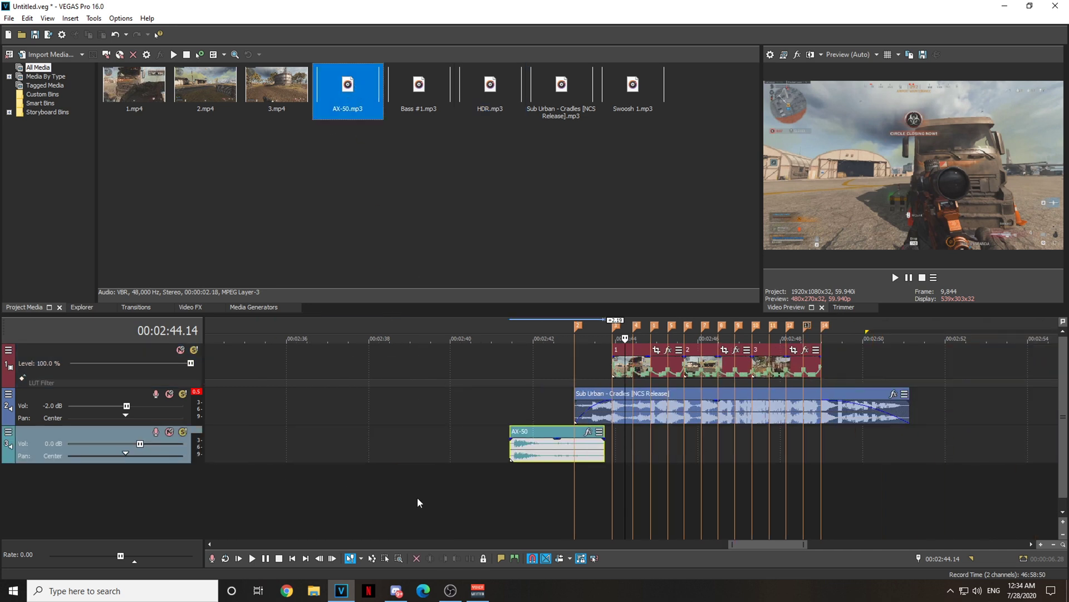
left_click_drag(582, 431, 850, 432)
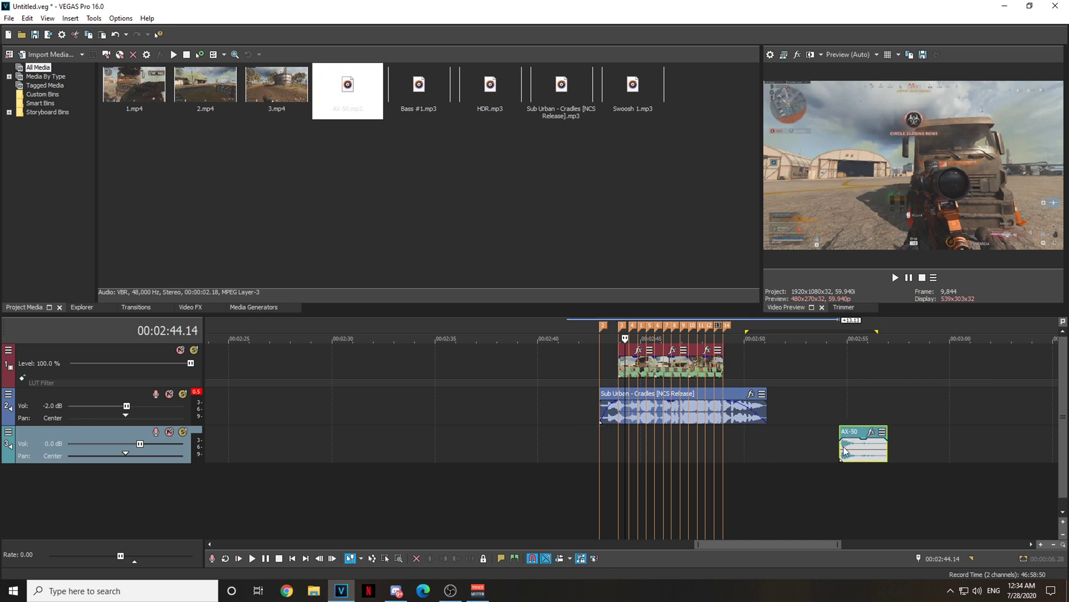
scroll(850, 453, "up", 5)
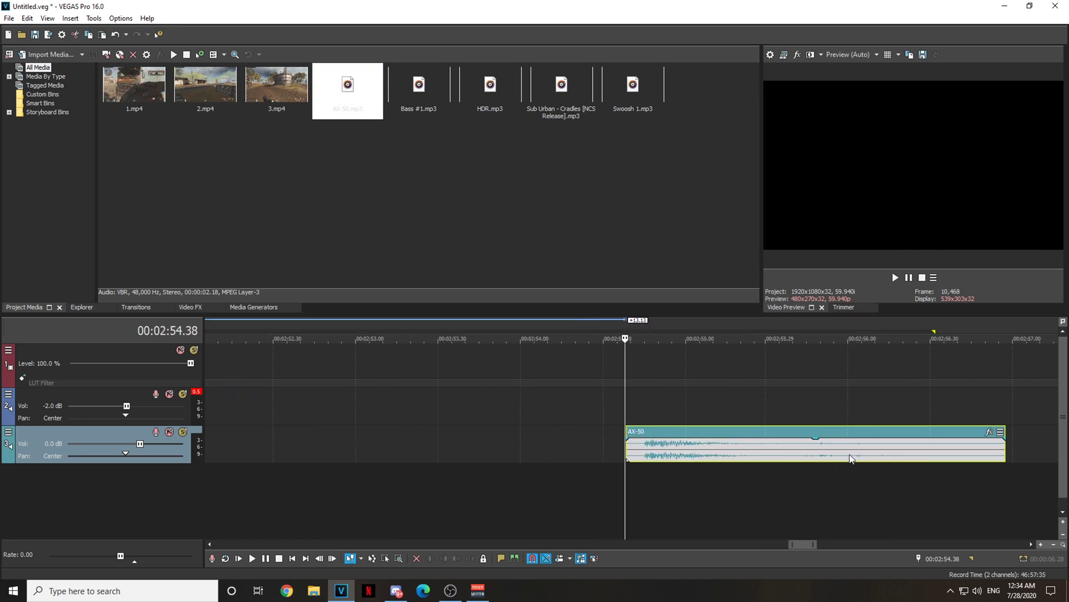
Preview the AX-50 clip and drag it back earlier toward 00:02:44
scroll(850, 456, "down", 3)
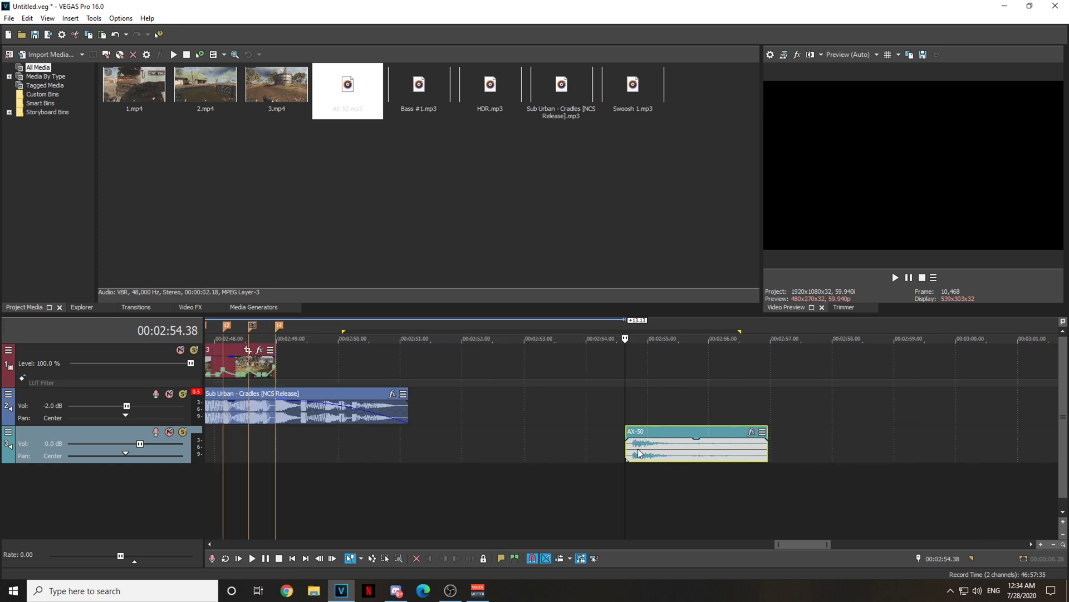
left_click_drag(637, 449, 494, 450)
scroll(602, 505, "up", 2)
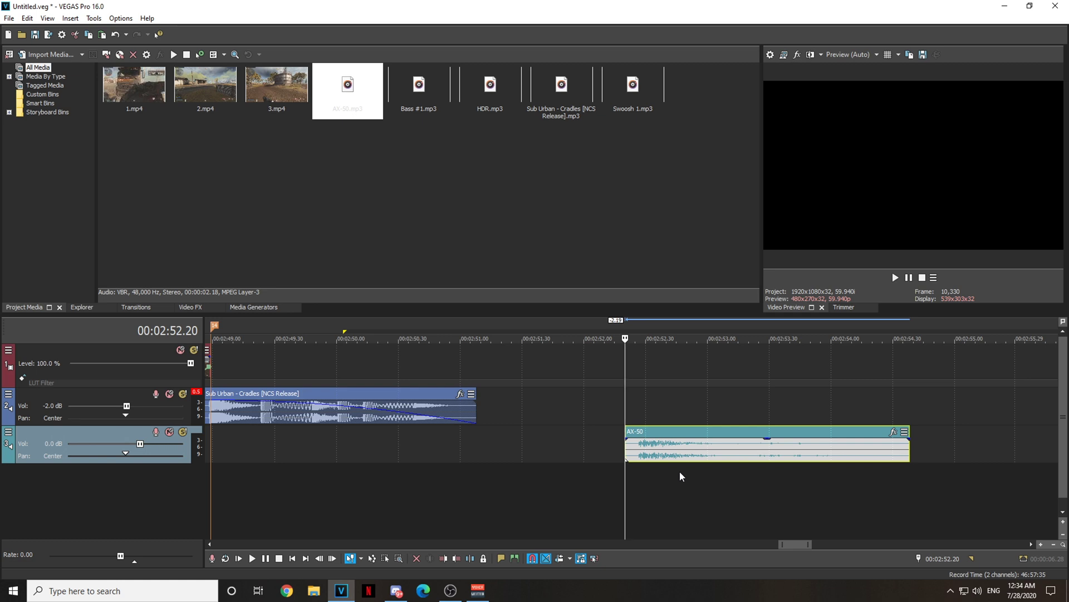
left_click(252, 558)
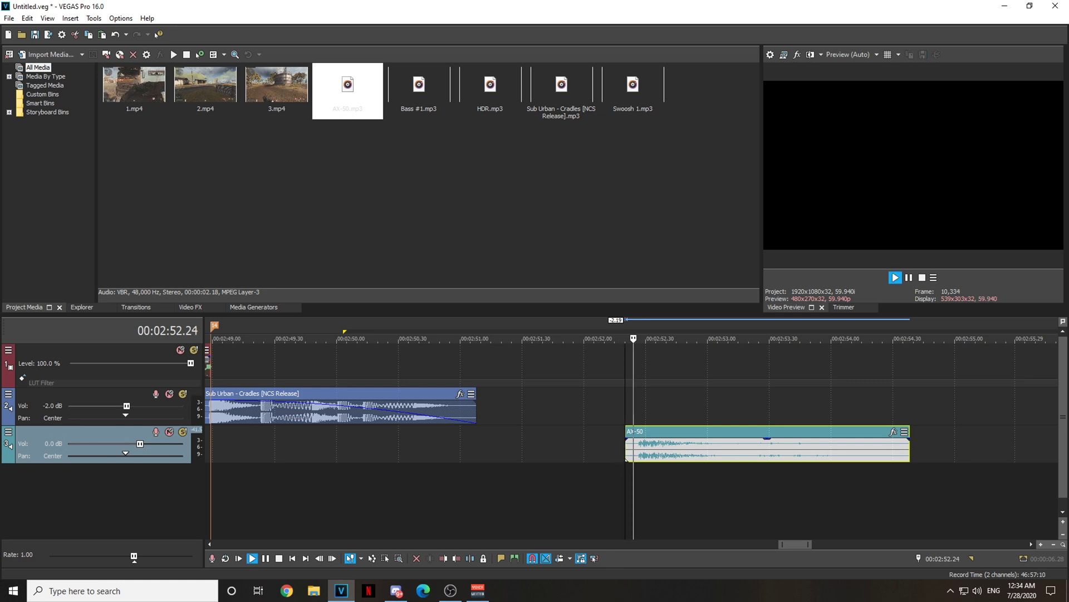
key("space")
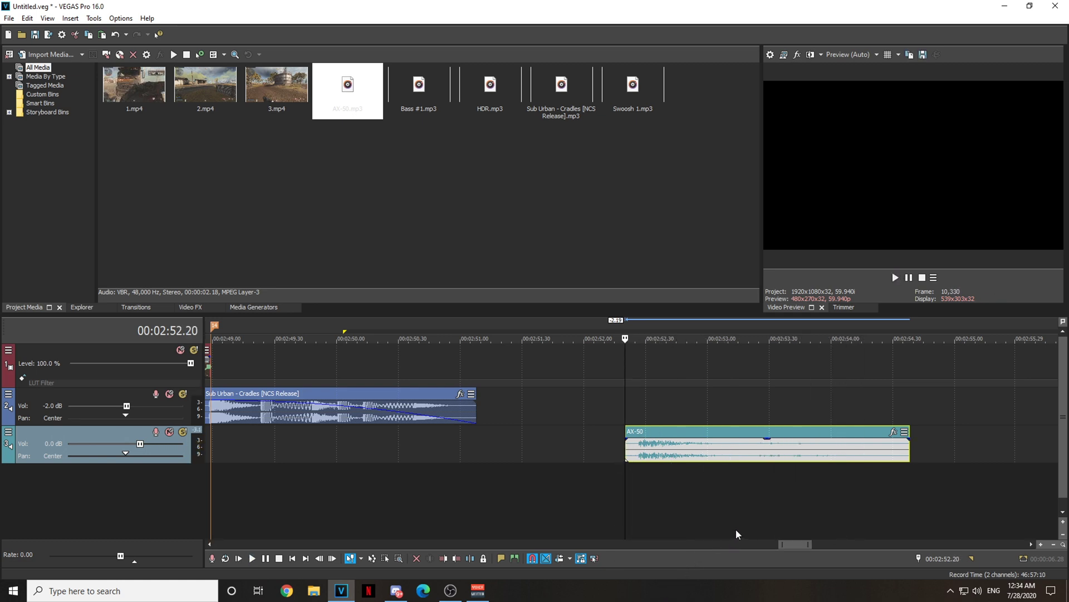
scroll(674, 497, "down", 5)
left_click_drag(631, 449, 386, 437)
scroll(593, 449, "up", 4)
scroll(438, 457, "up", 4)
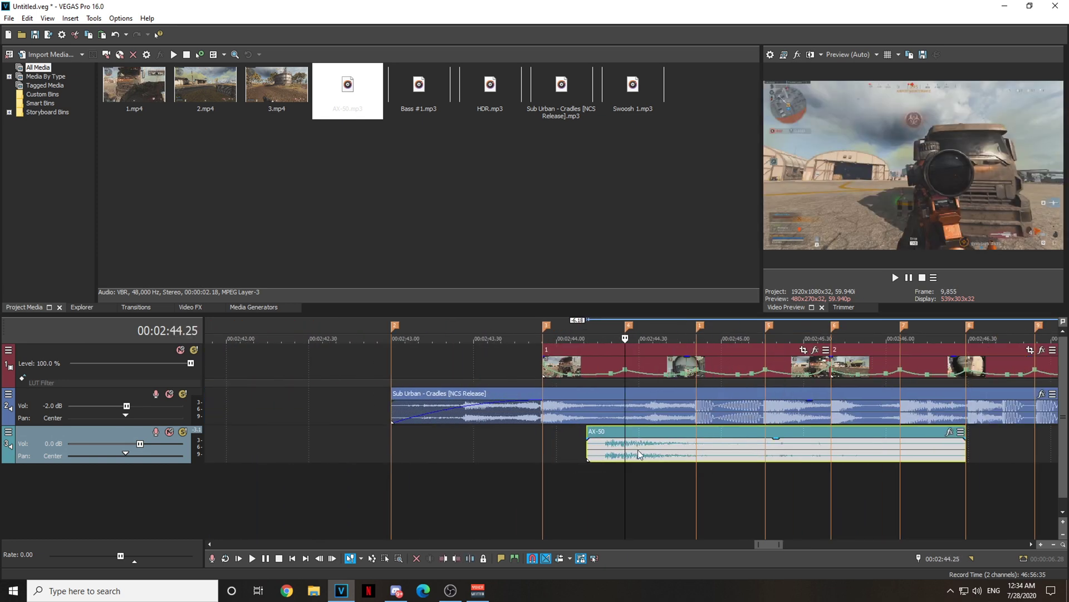
Shift the AX-50 clip later and preview the montage with the gunshot
left_click_drag(637, 453, 769, 453)
left_click(697, 476)
scroll(734, 490, "up", 4)
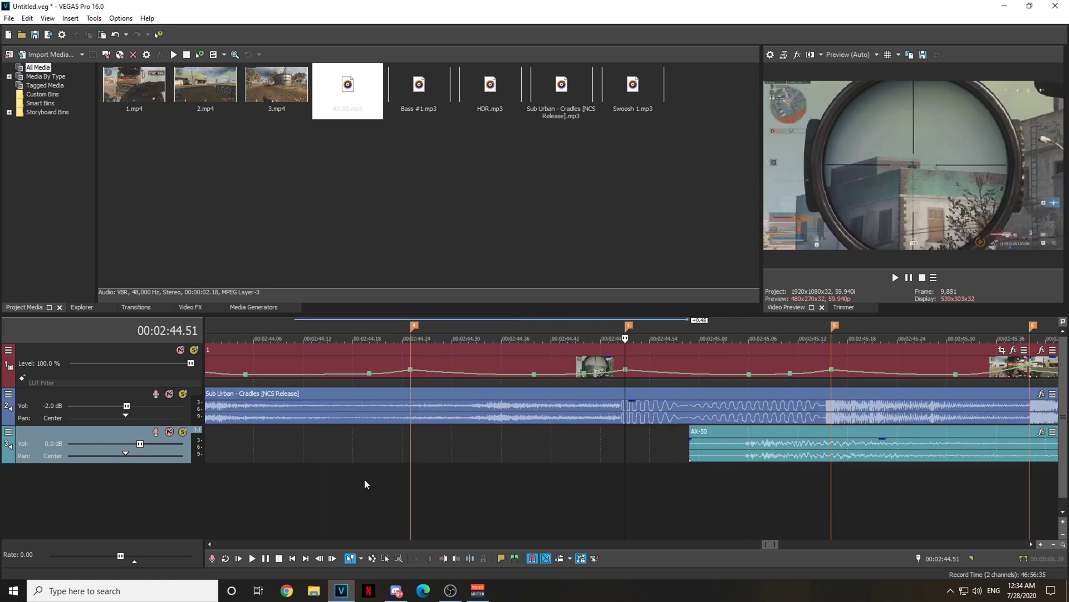
scroll(423, 479, "down", 2)
left_click(382, 465)
key("space")
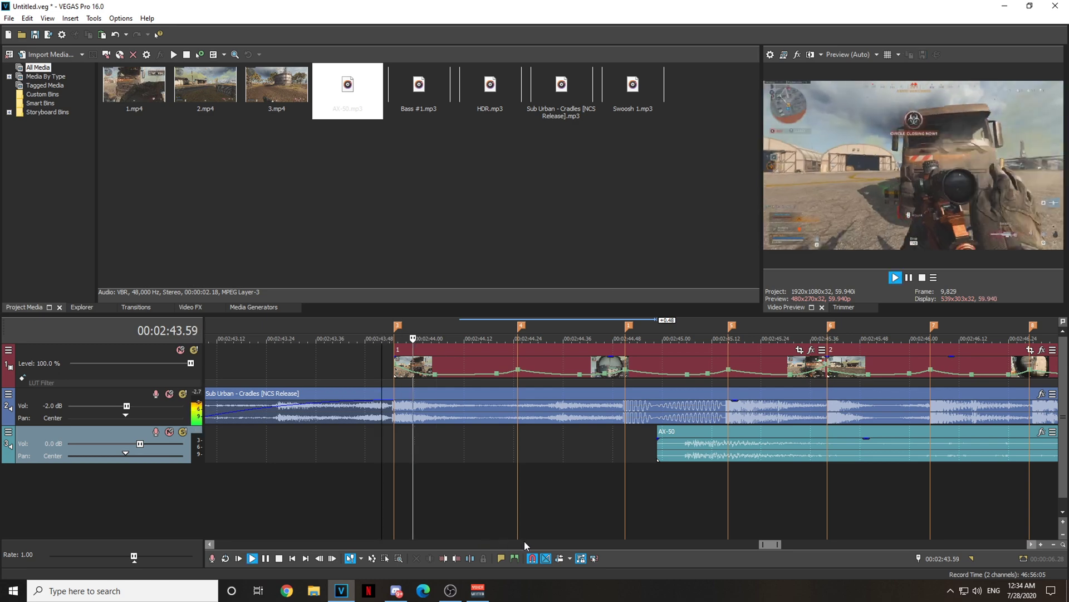
key("space")
Snap the AX-50 clip's start to the playhead at 00:02:44.51
left_click(626, 469)
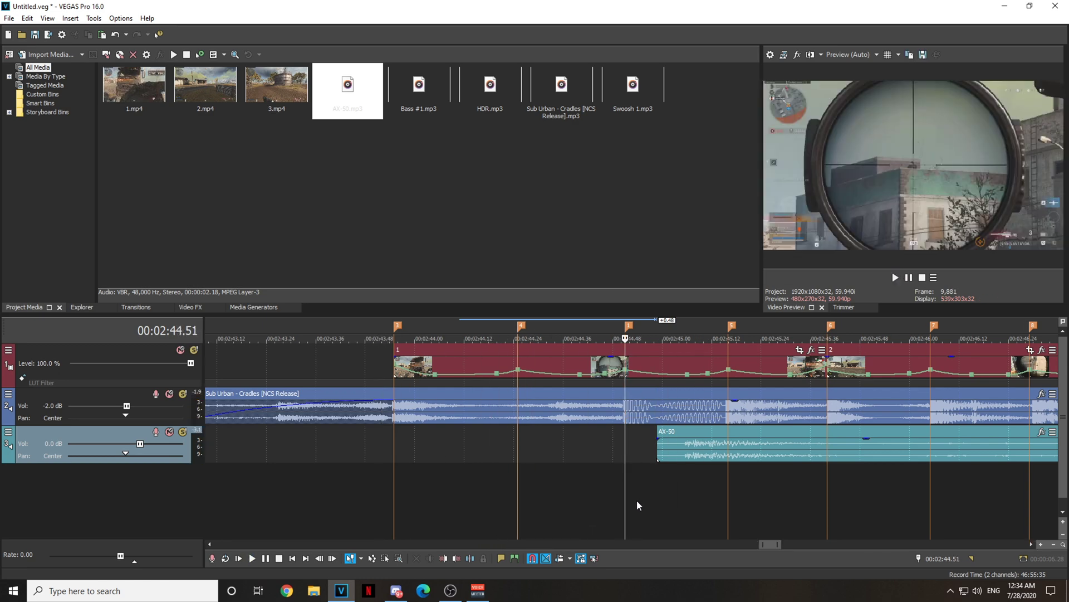
scroll(724, 486, "up", 3)
left_click_drag(740, 458, 627, 454)
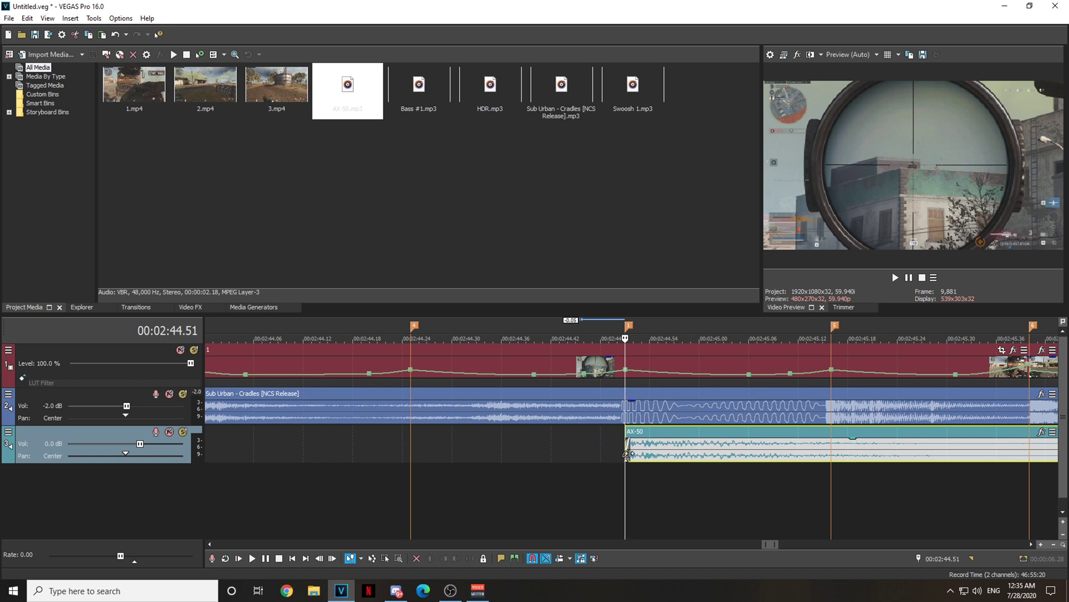
scroll(716, 470, "down", 3)
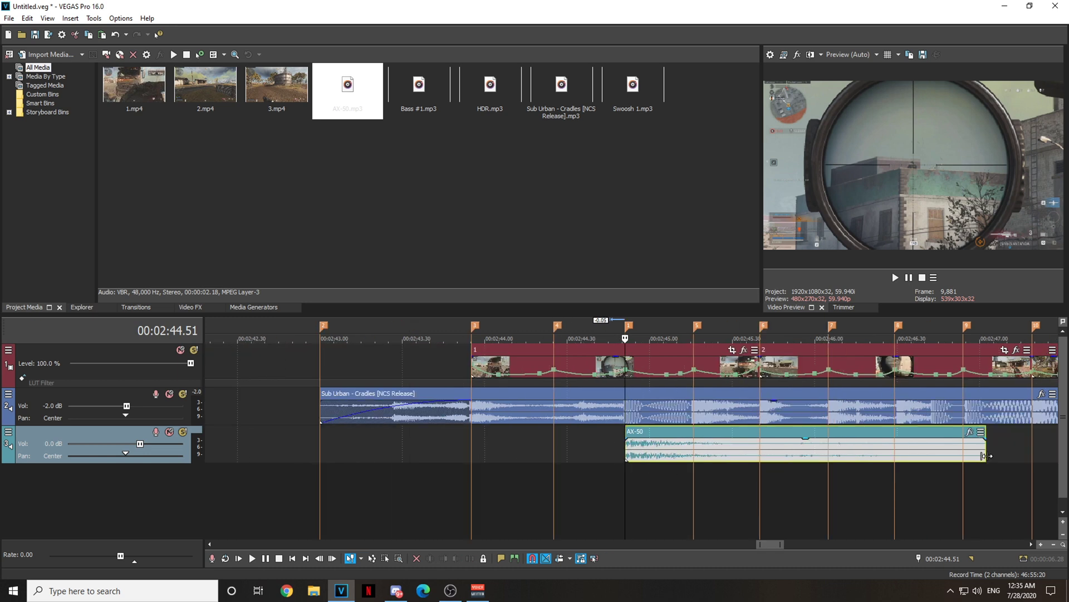
scroll(902, 459, "down", 1)
Time-stretch the AX-50 clip to 75.9% speed, extending it to about 00:02:47.30
left_click(898, 452)
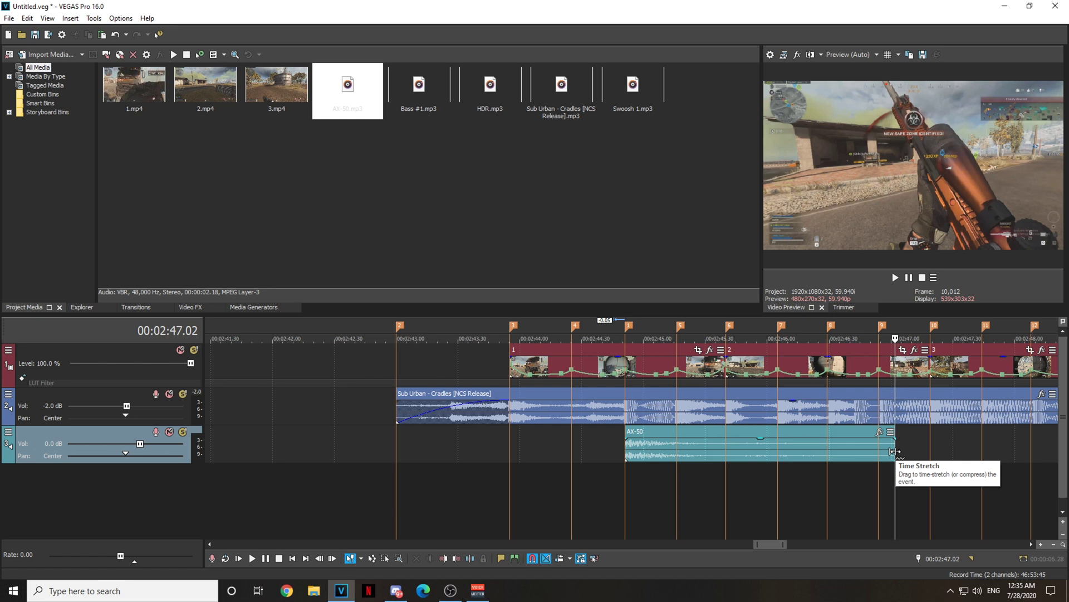
left_click_drag(893, 451, 982, 450)
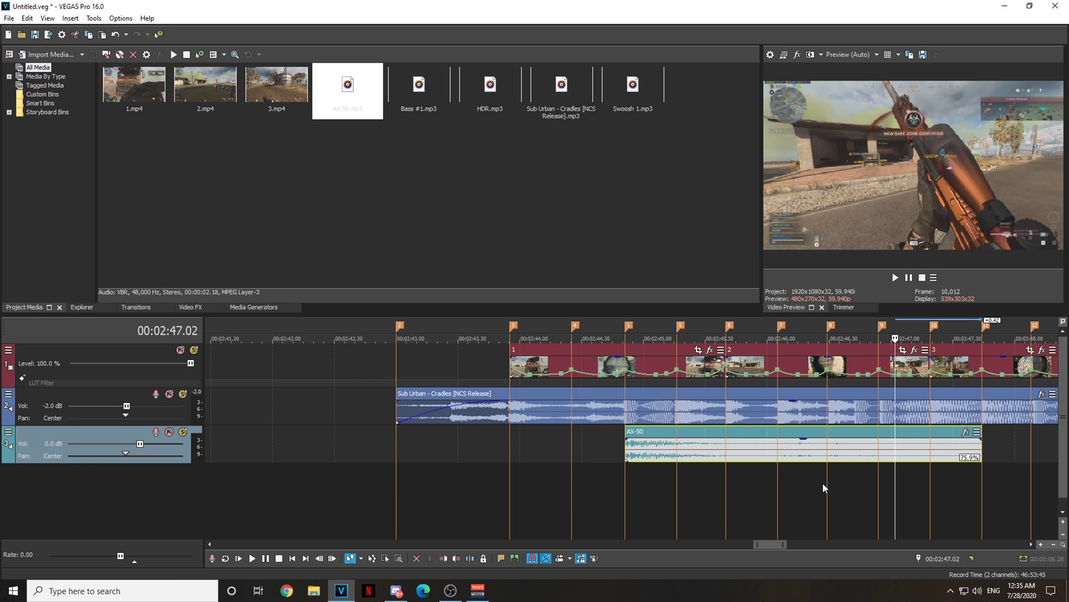
right_click(785, 428)
Set the AX-50 event's stretch method to Classic with pitch locked to stretch (-4.77676)
left_click(677, 443)
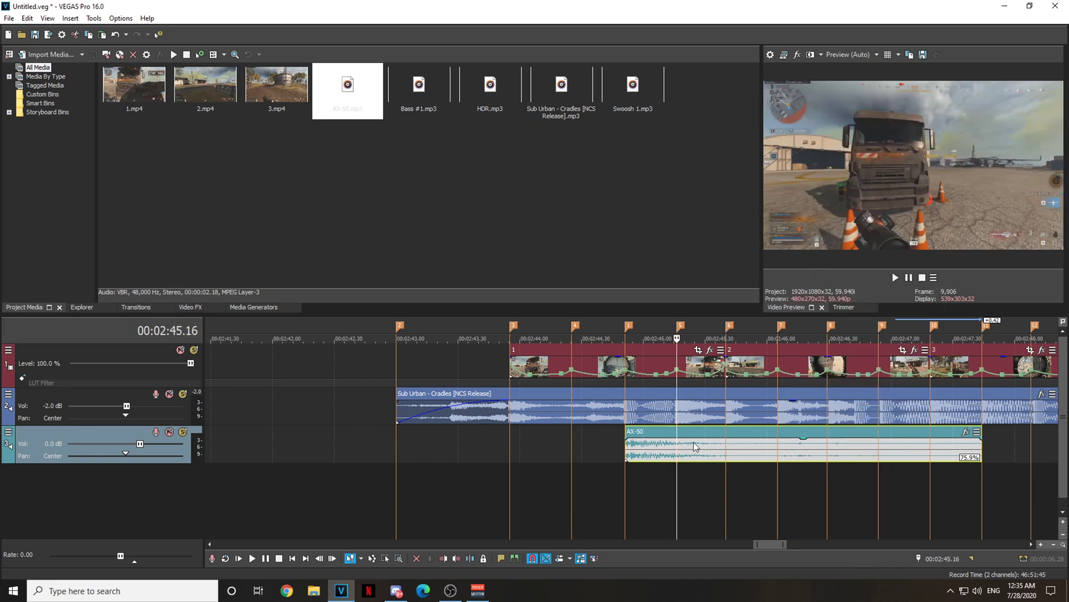
right_click(680, 443)
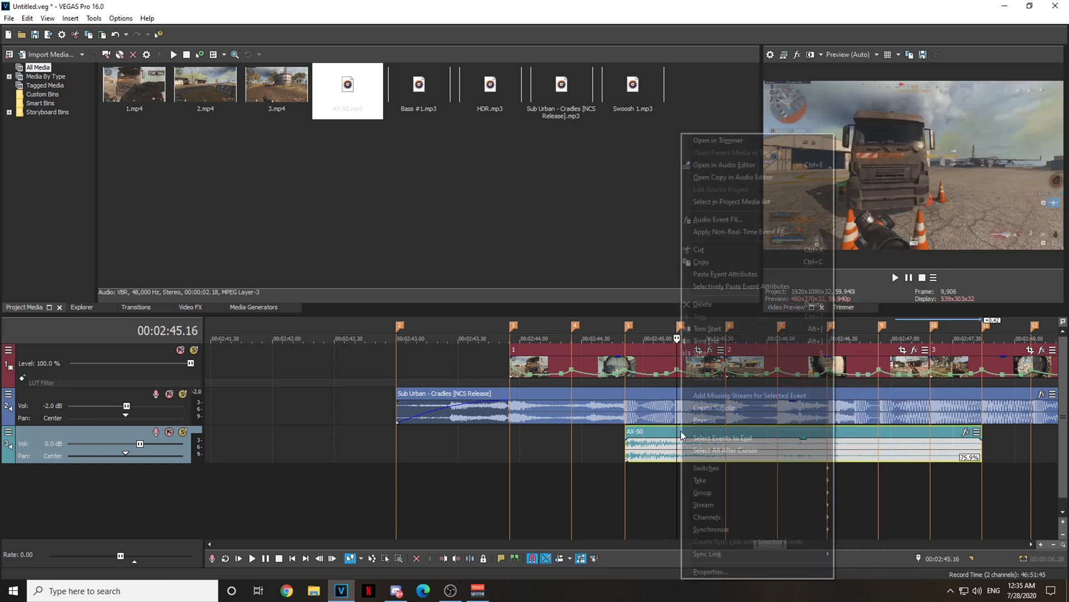
left_click(724, 572)
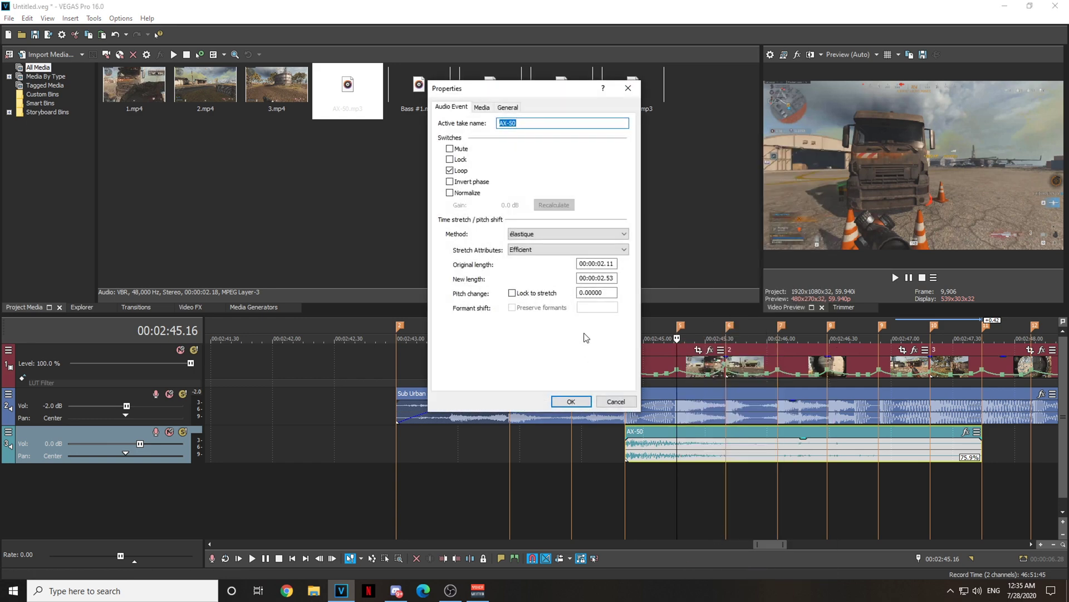
left_click(558, 234)
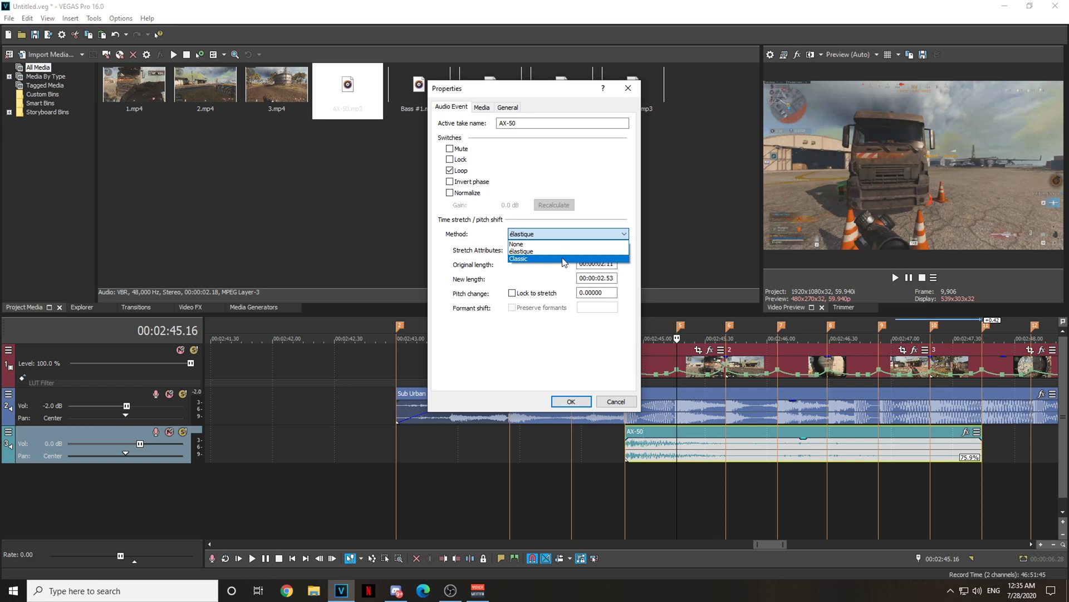
left_click(564, 259)
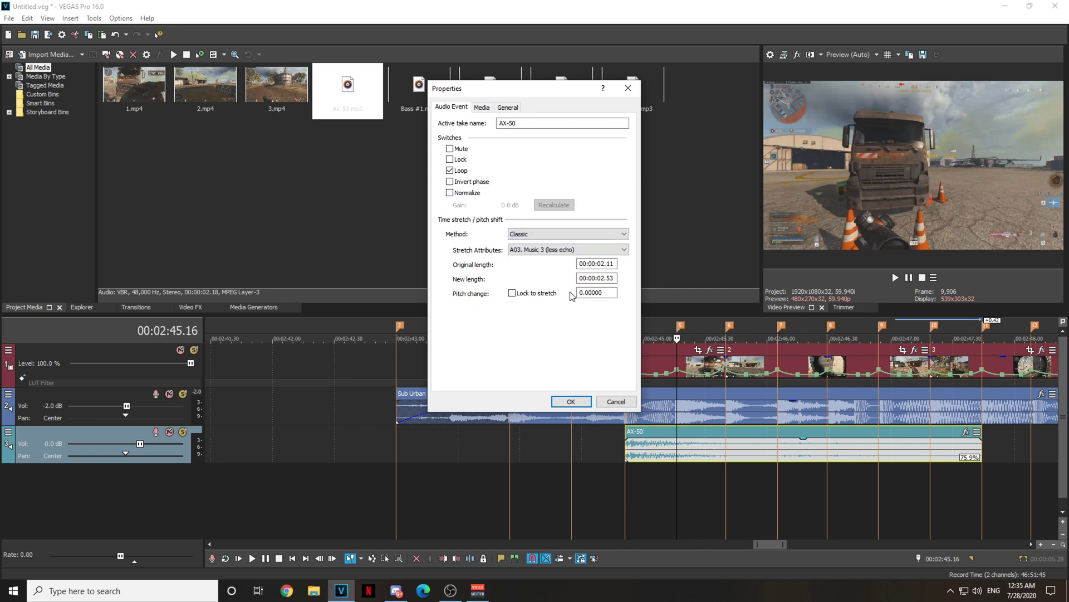
left_click(512, 293)
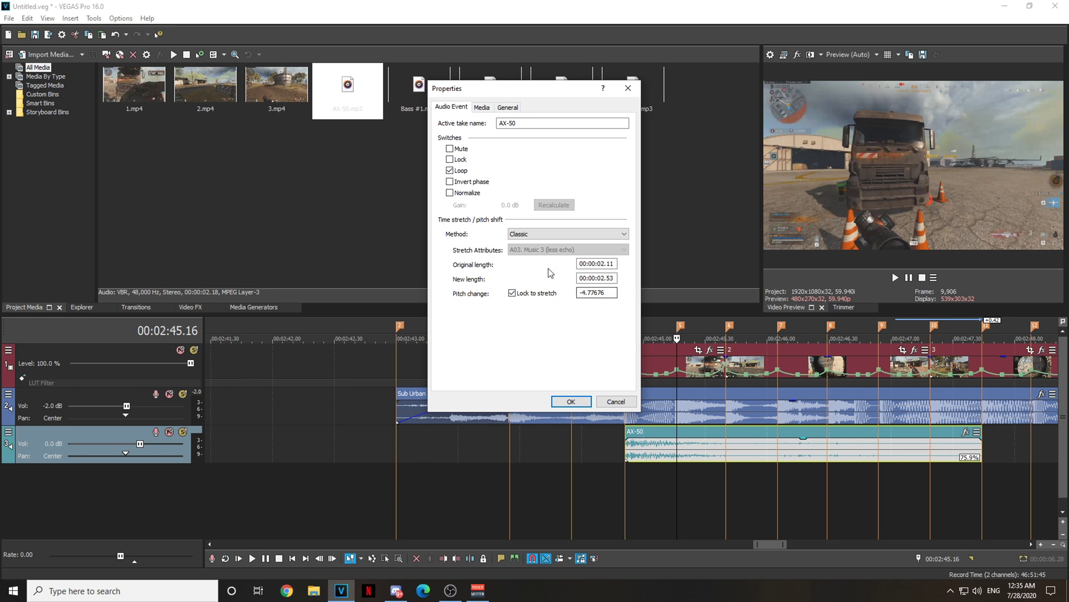
left_click(571, 402)
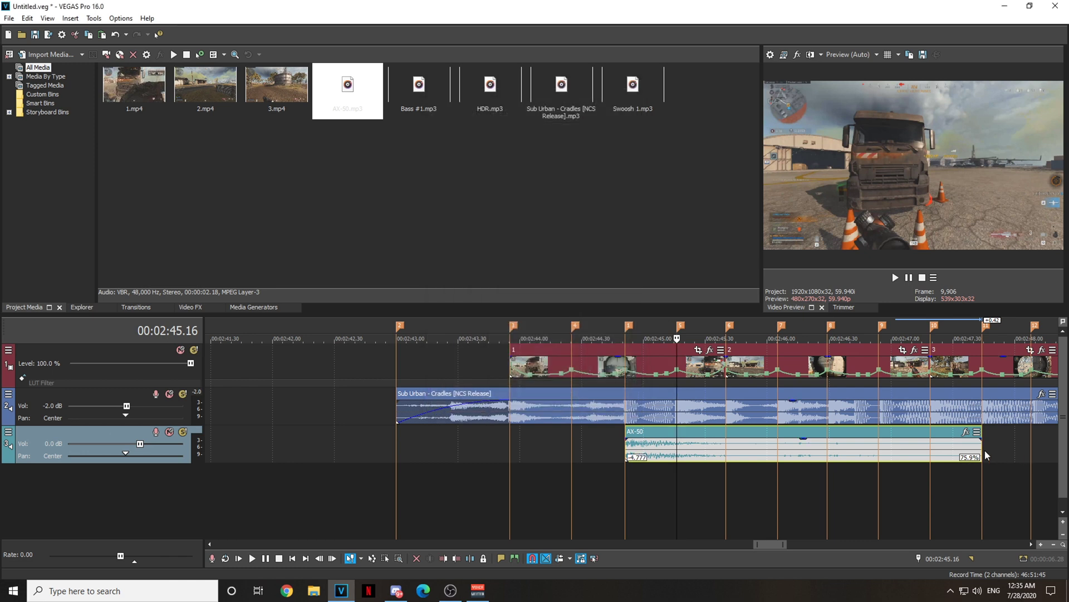
Trim the AX-50 event's end and give it a long fade-out across most of its length
left_click_drag(981, 450, 770, 460)
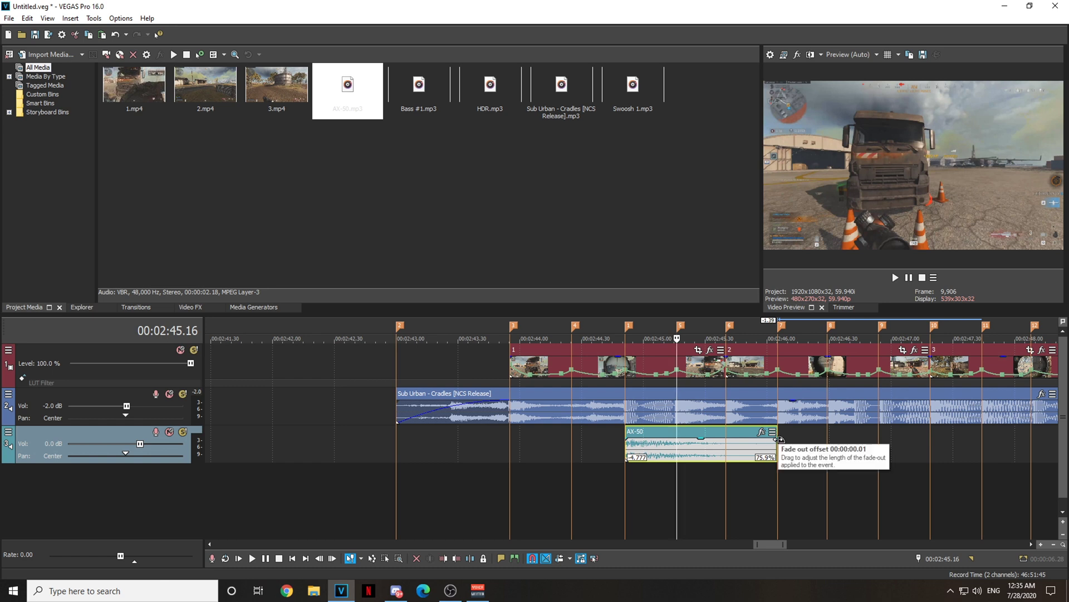
mouse_move(778, 439)
left_mouse_down()
mouse_move(646, 452)
mouse_move(617, 465)
left_mouse_up()
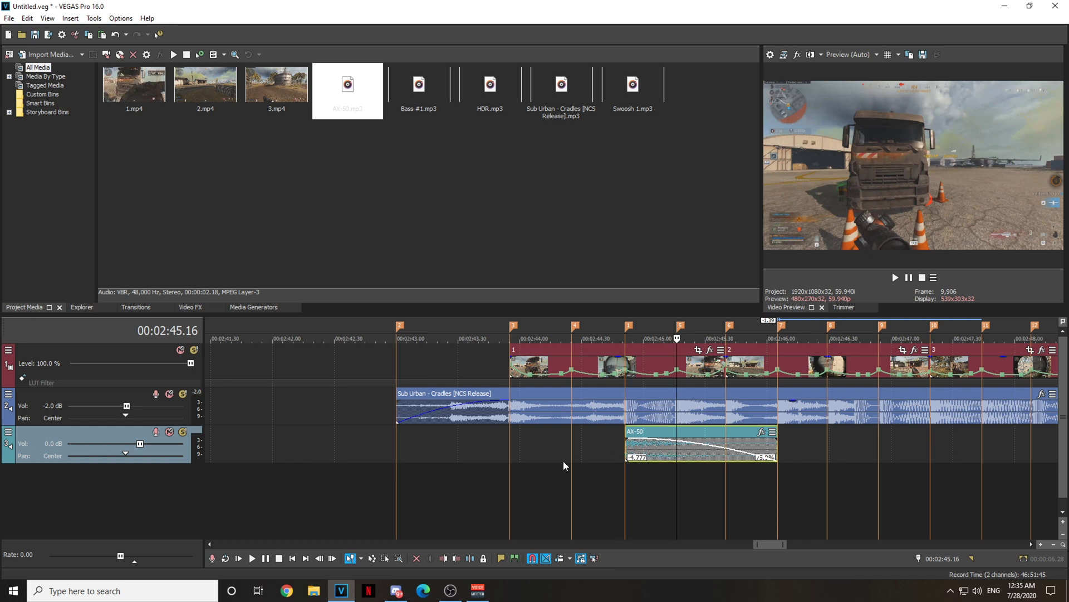
left_click(622, 446)
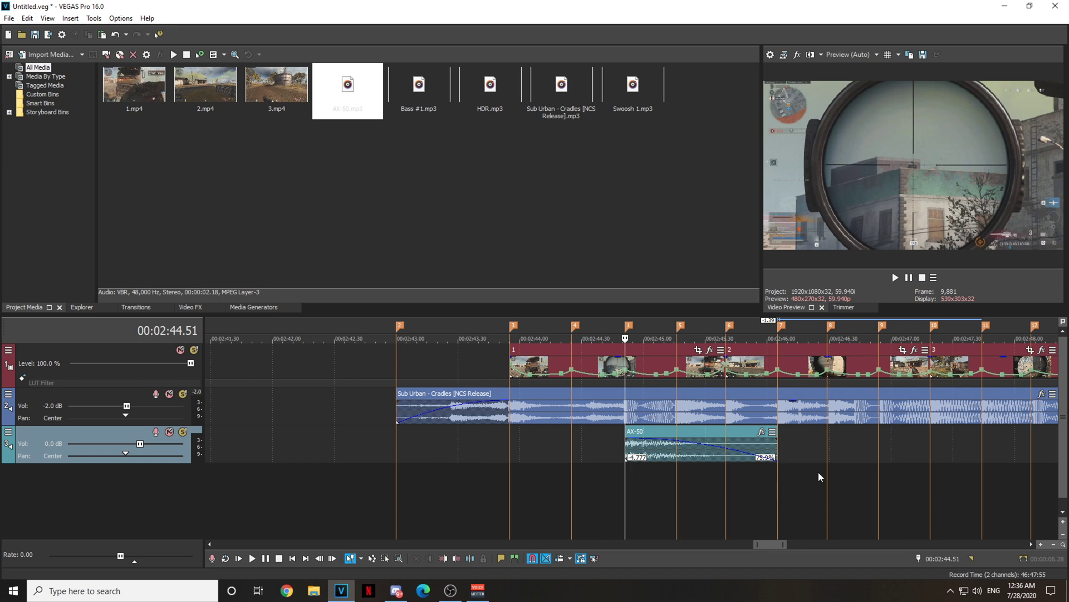
Move the AX-50 event onto a new track below and insert an extra audio track
left_click_drag(648, 457, 646, 472)
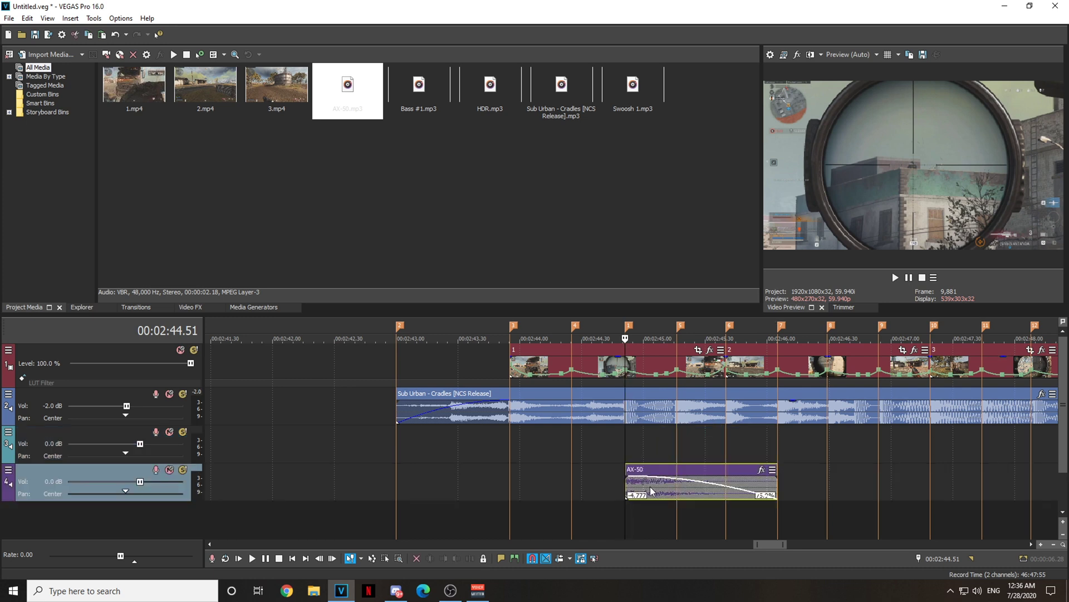
scroll(641, 479, "down", 2)
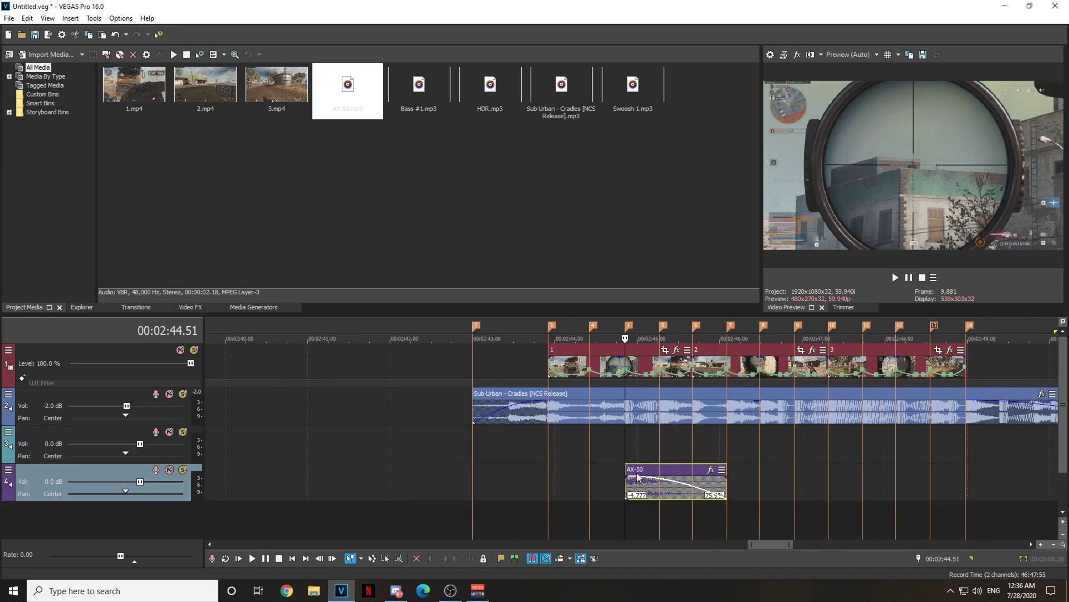
right_click(95, 523)
left_click(130, 541)
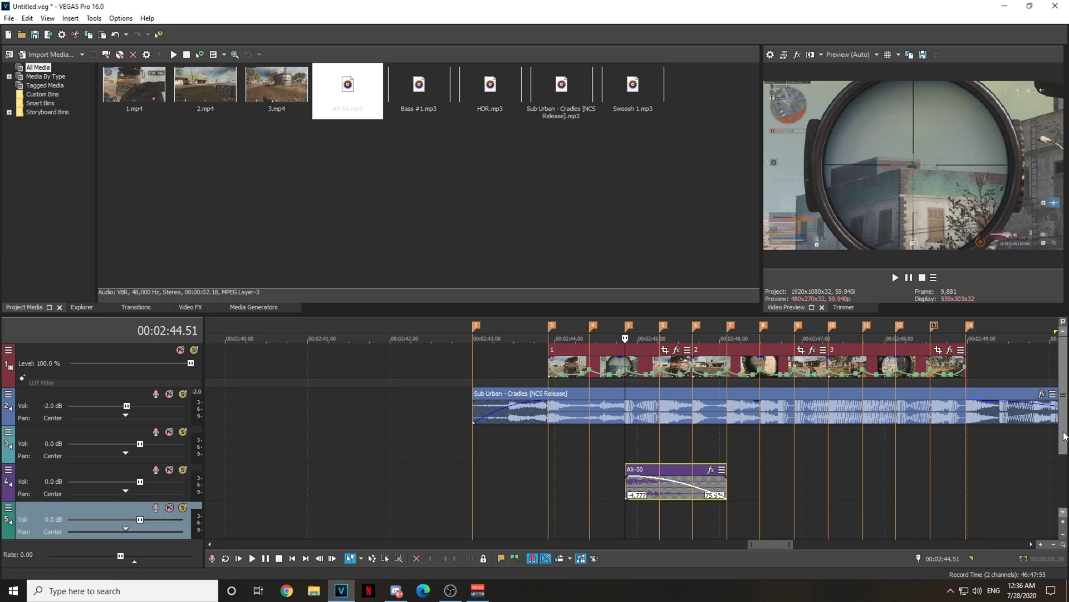
Reposition the AX-50 event onto track 4 at 02:44.51, leaving track 5 empty
scroll(836, 456, "down", 1)
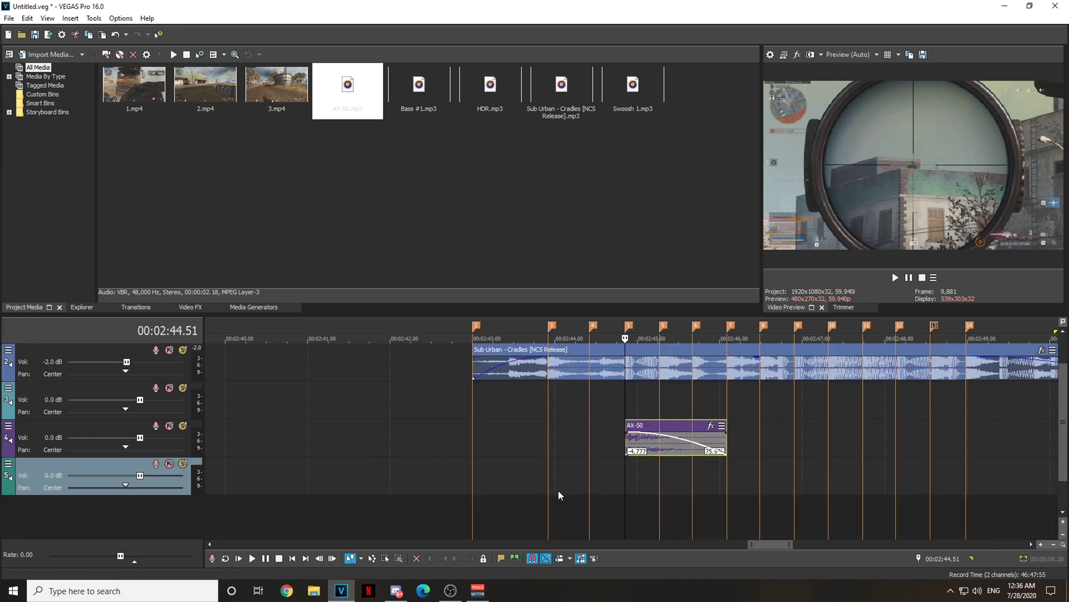
left_click(629, 397)
left_click(625, 397)
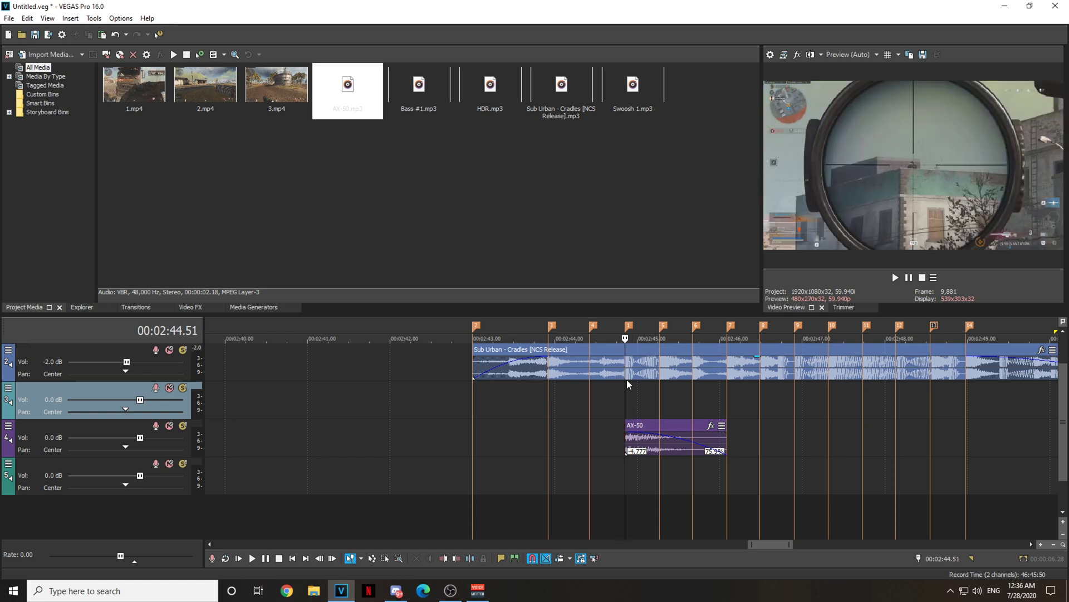
mouse_move(644, 436)
left_mouse_down()
mouse_move(642, 399)
mouse_move(640, 473)
mouse_move(645, 443)
left_mouse_up()
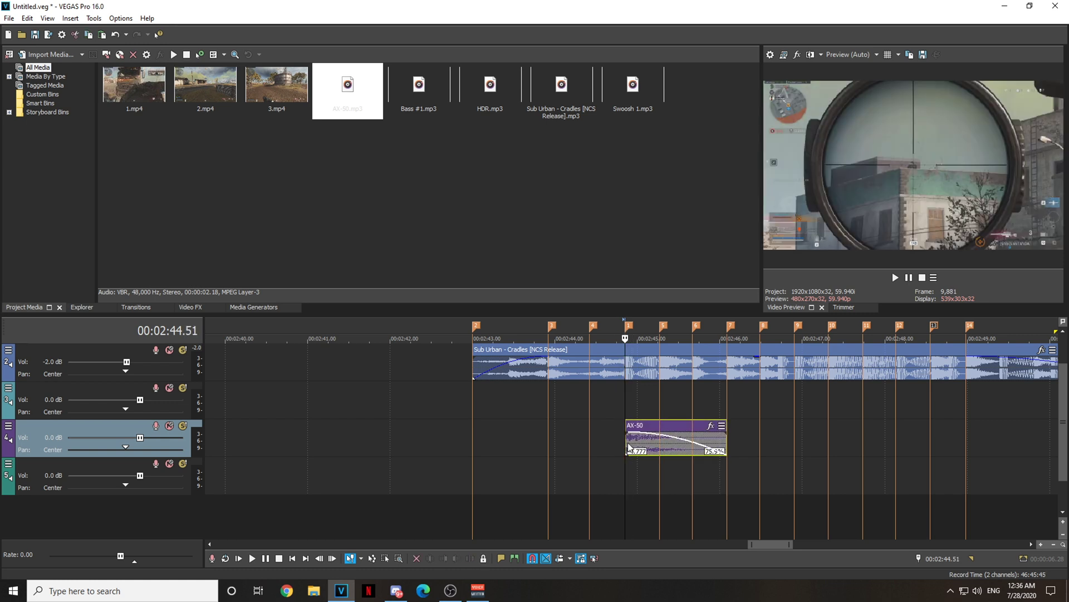
Preview Bass #1 and Swoosh 1 in Project Media, returning the play position to 02:43.47
left_click(633, 482)
left_click(409, 82)
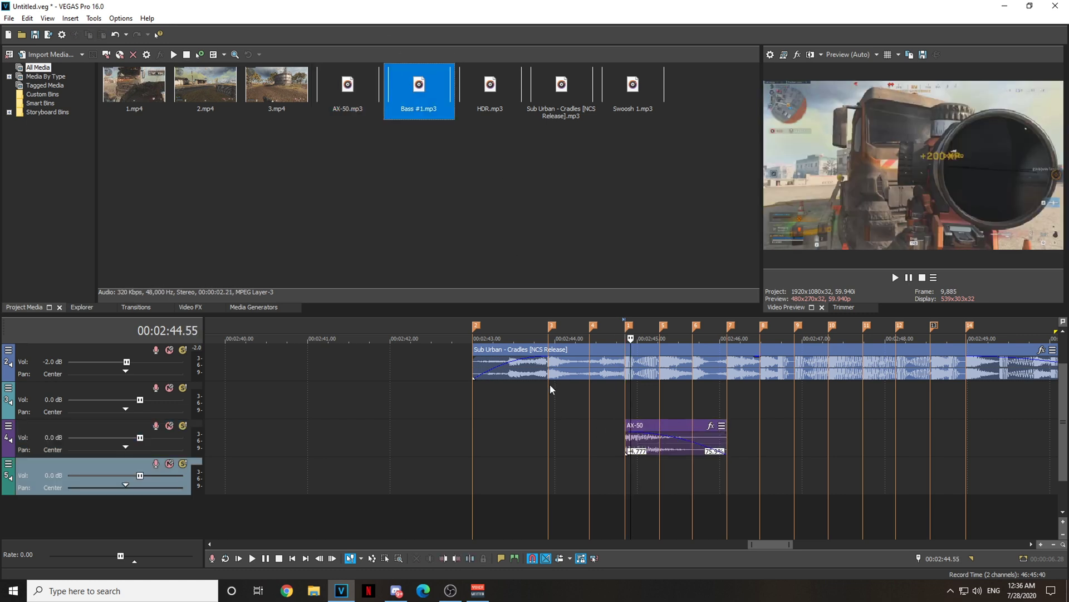
left_click(625, 479)
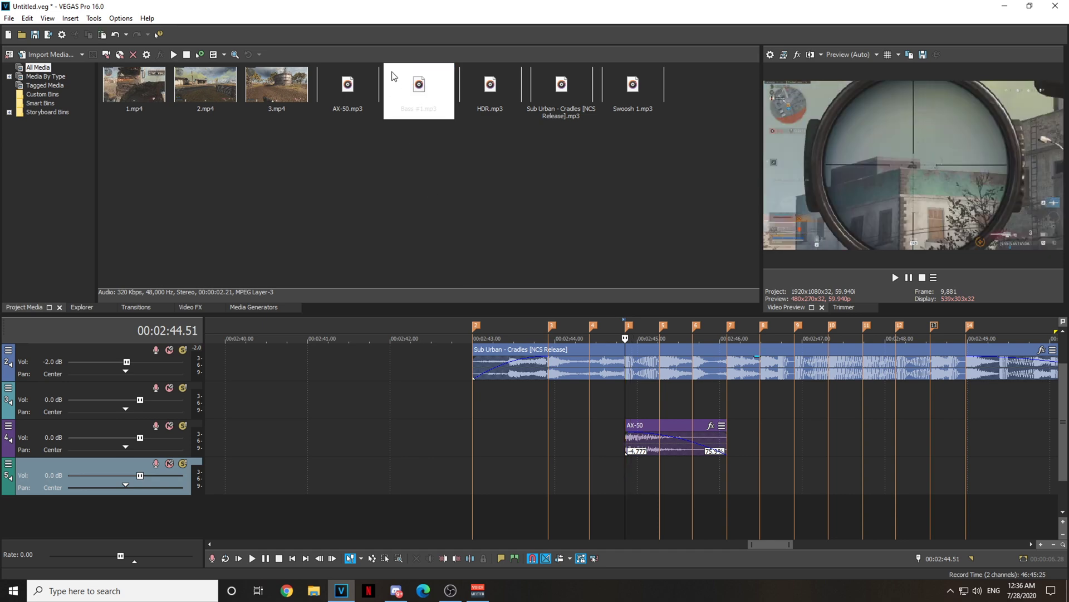
left_click(395, 76)
left_click(646, 75)
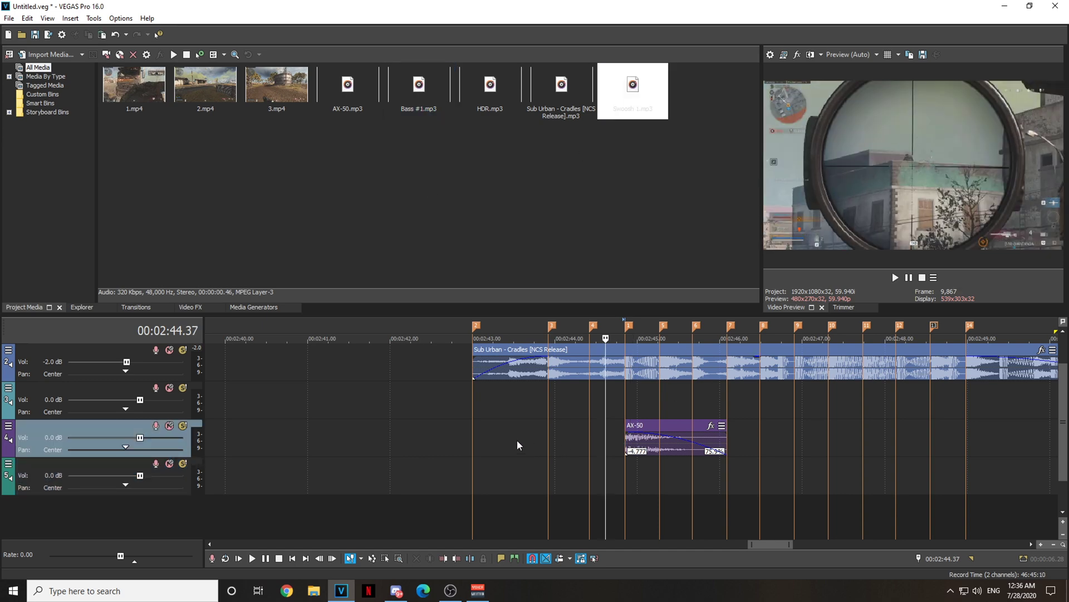
left_click(537, 467)
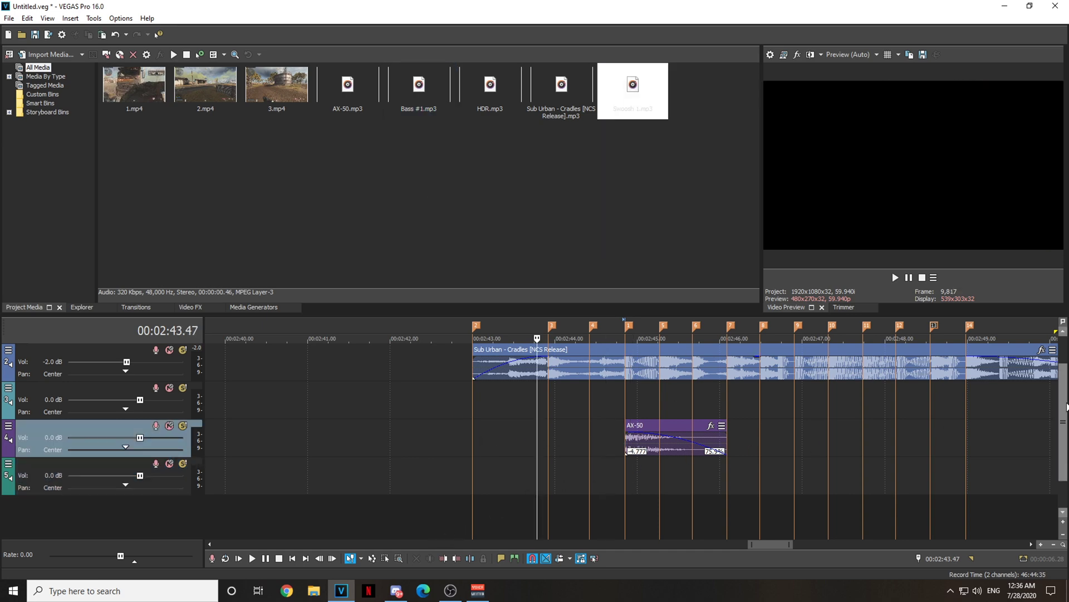
Play the timeline from 02:43.34 to hear the layered sounds, then select the AX-50 event
scroll(1063, 417, "up", 1)
scroll(1066, 415, "down", 1)
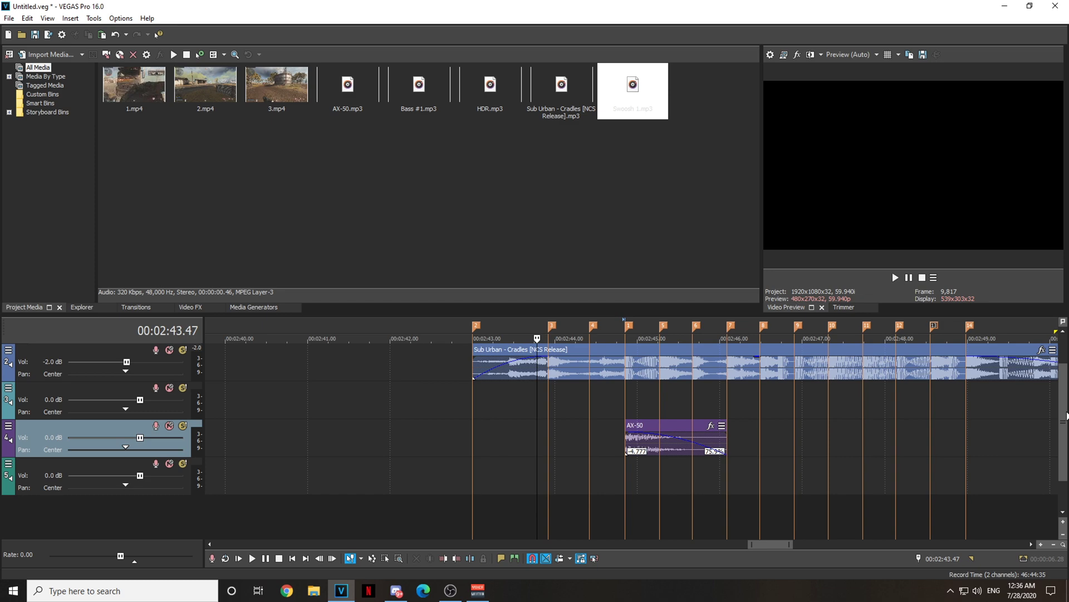
left_click(520, 443)
key("space")
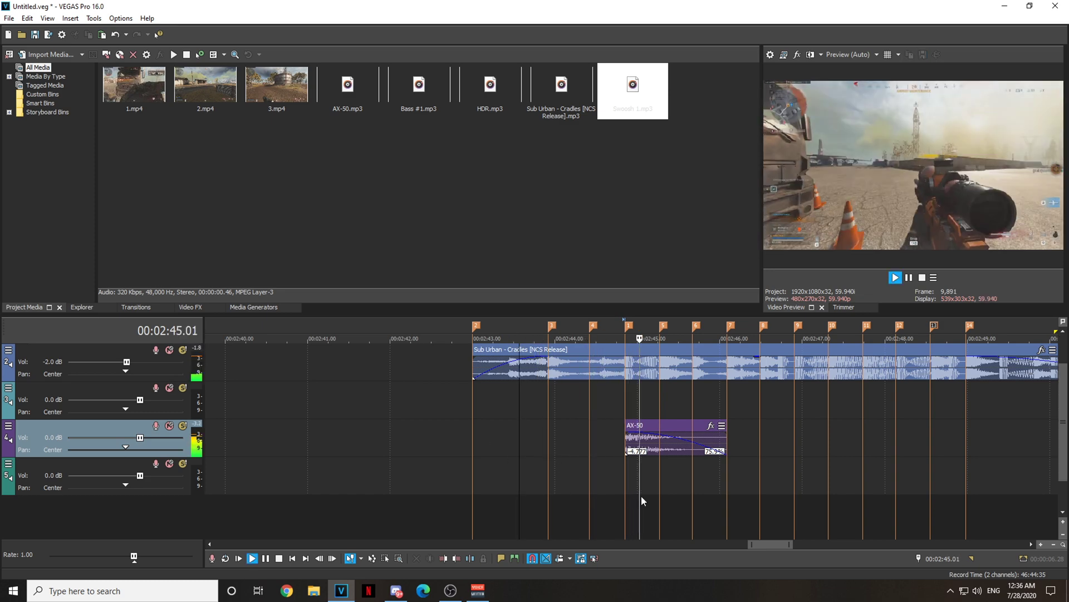
key("space")
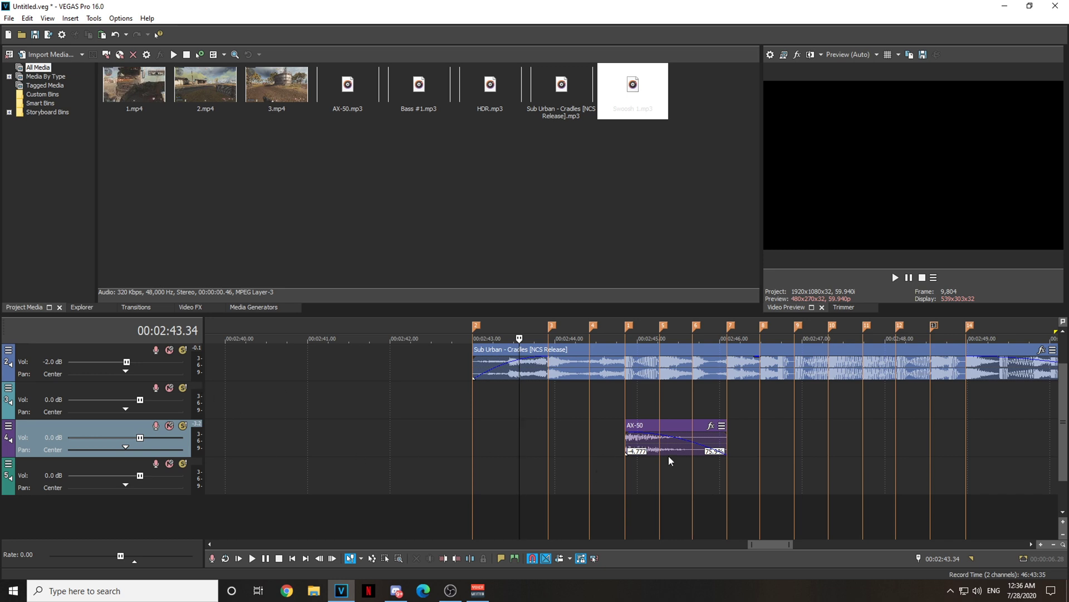
left_click(628, 444)
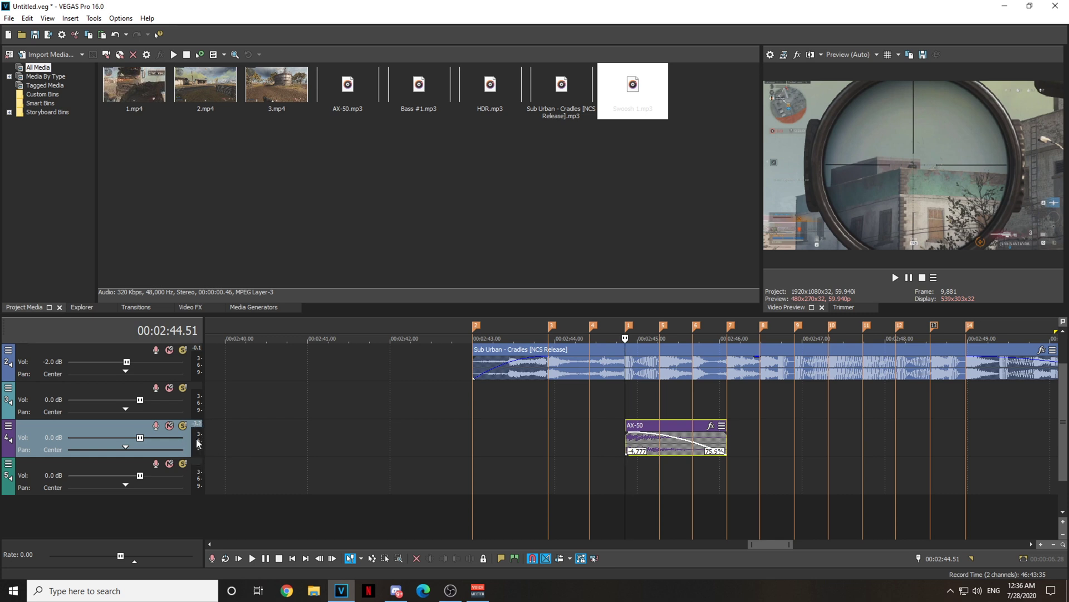
Replay the gunshot from just before 02:44.35 and select Bass #1.mp3 in Project Media
left_click(591, 440)
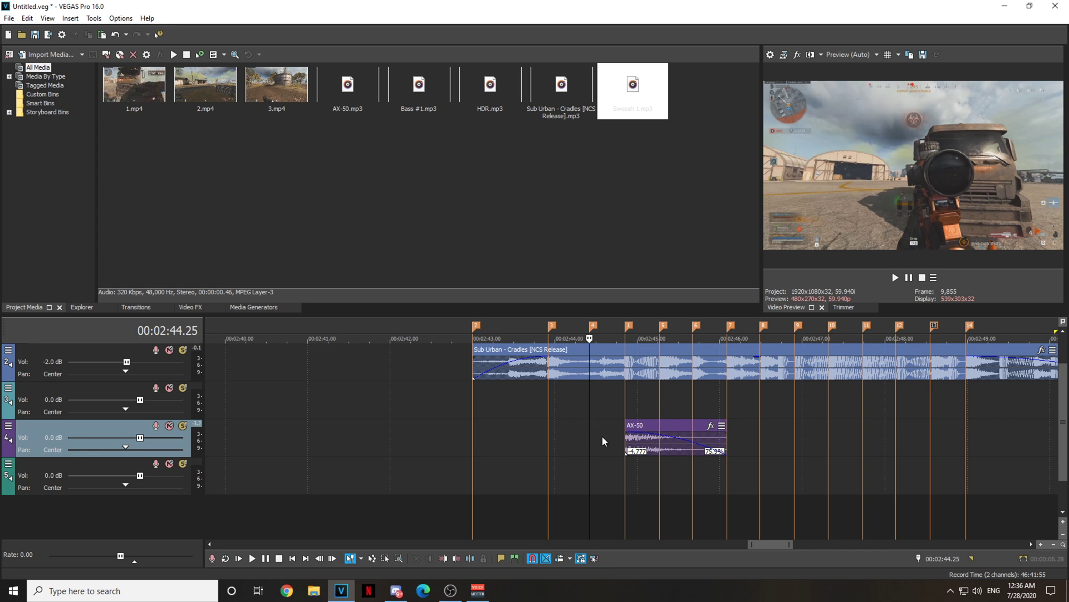
left_click(603, 437)
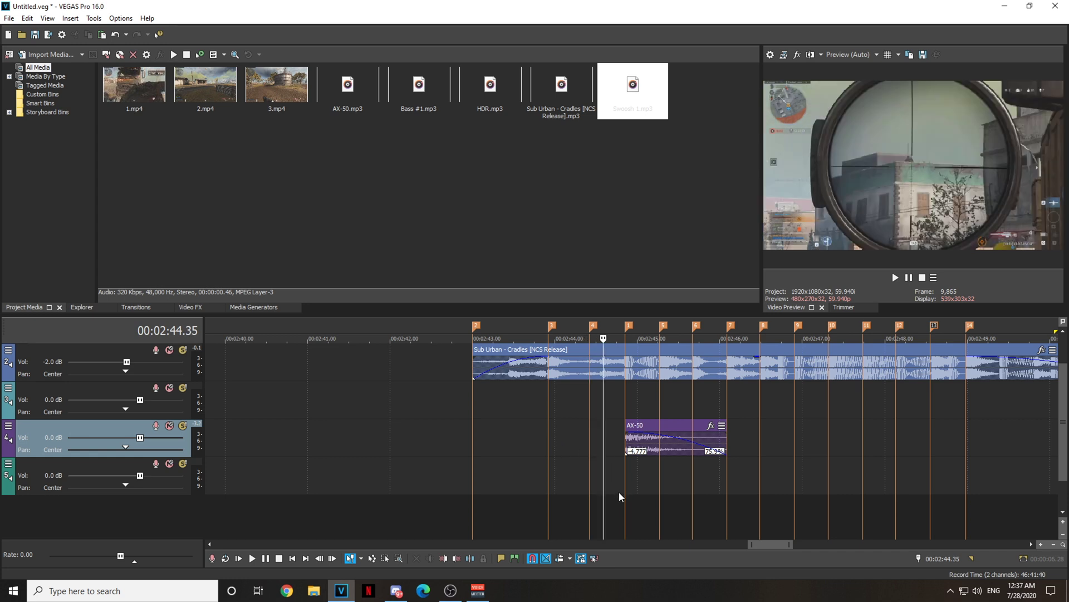
key("space")
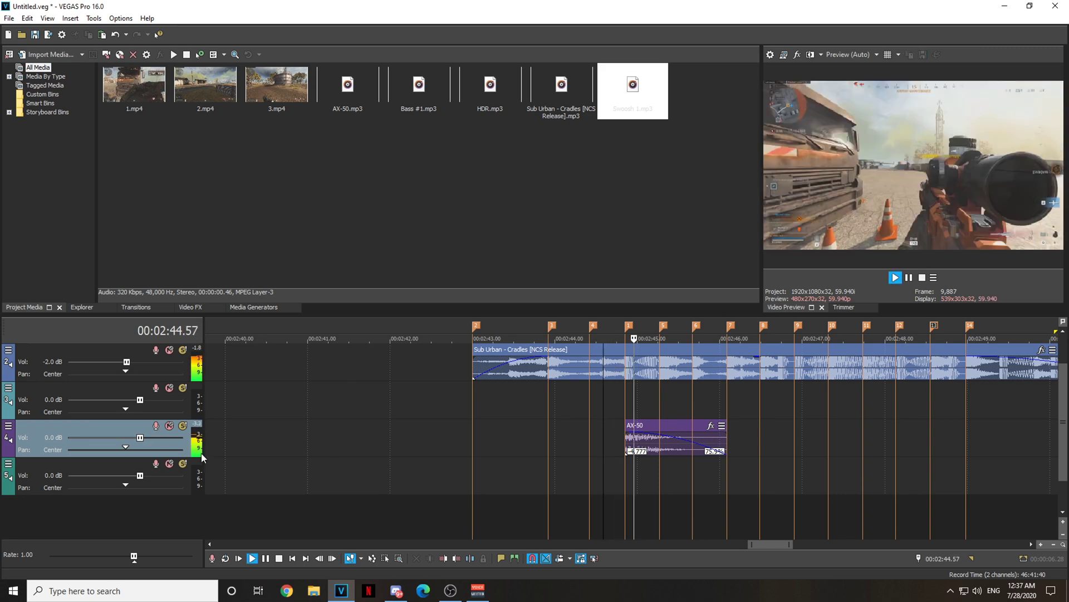
key("space")
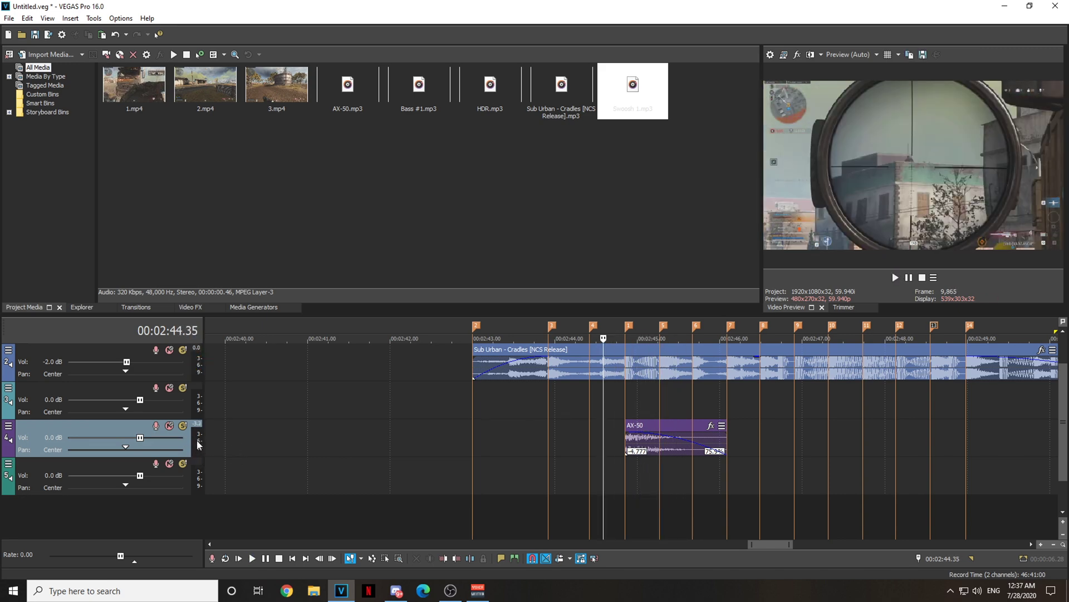
left_click(589, 437)
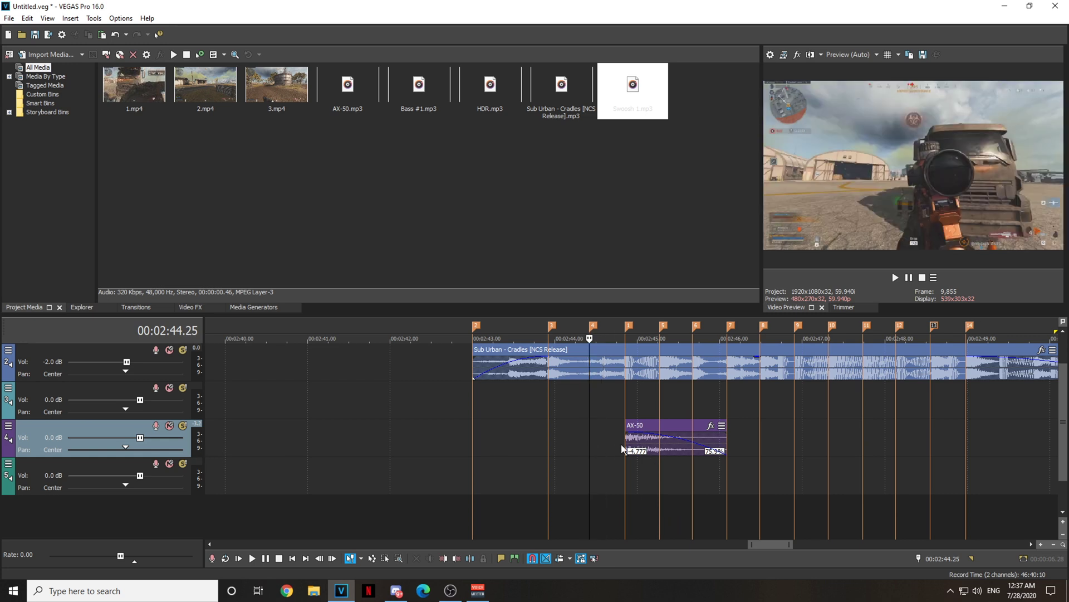
left_click(626, 451)
left_click(599, 433)
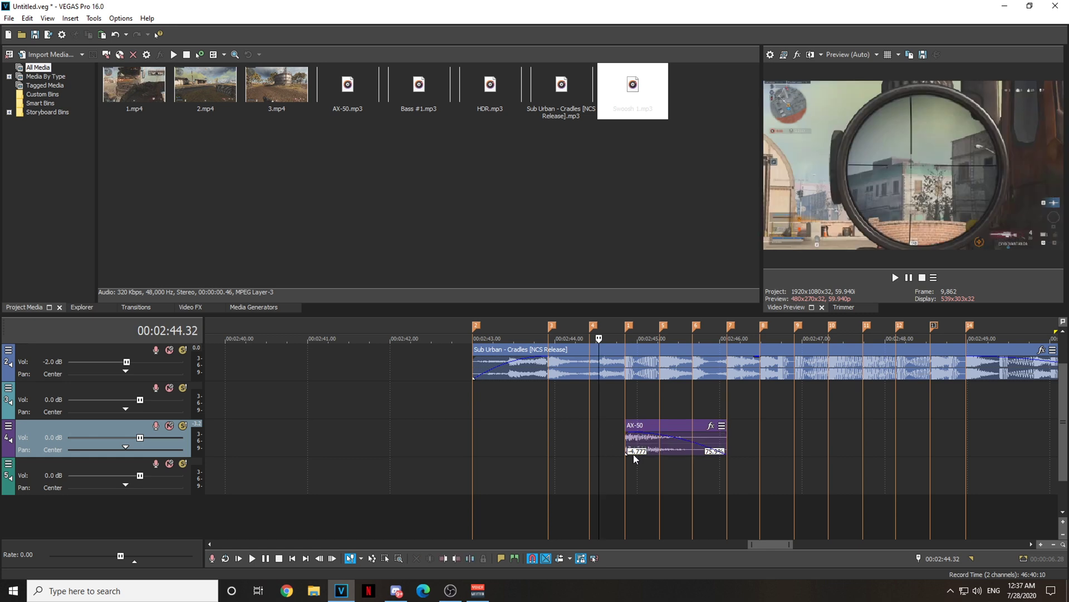
left_click(625, 444)
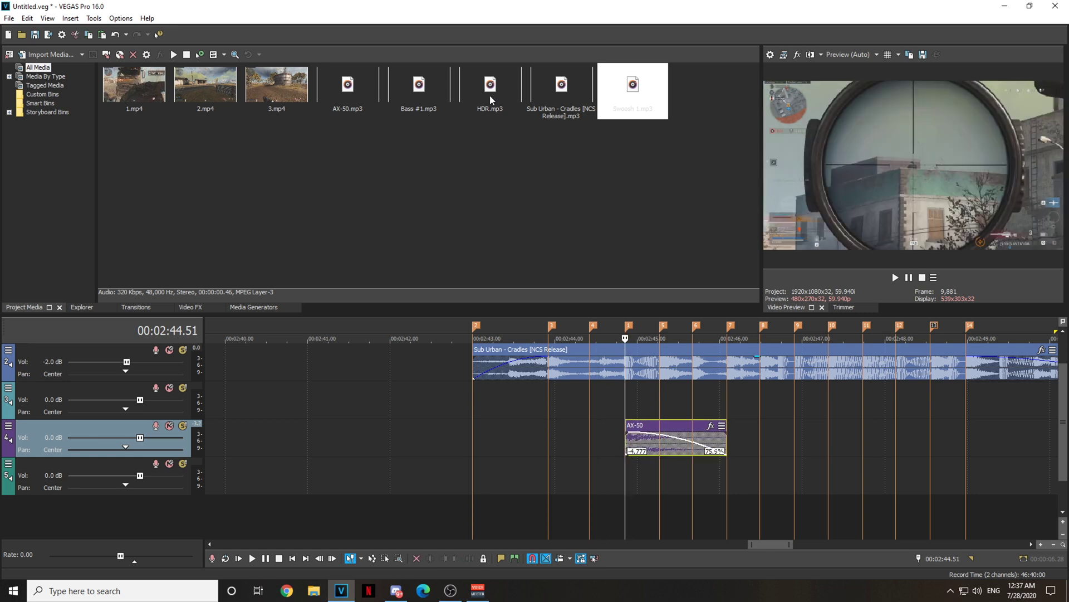
left_click(409, 106)
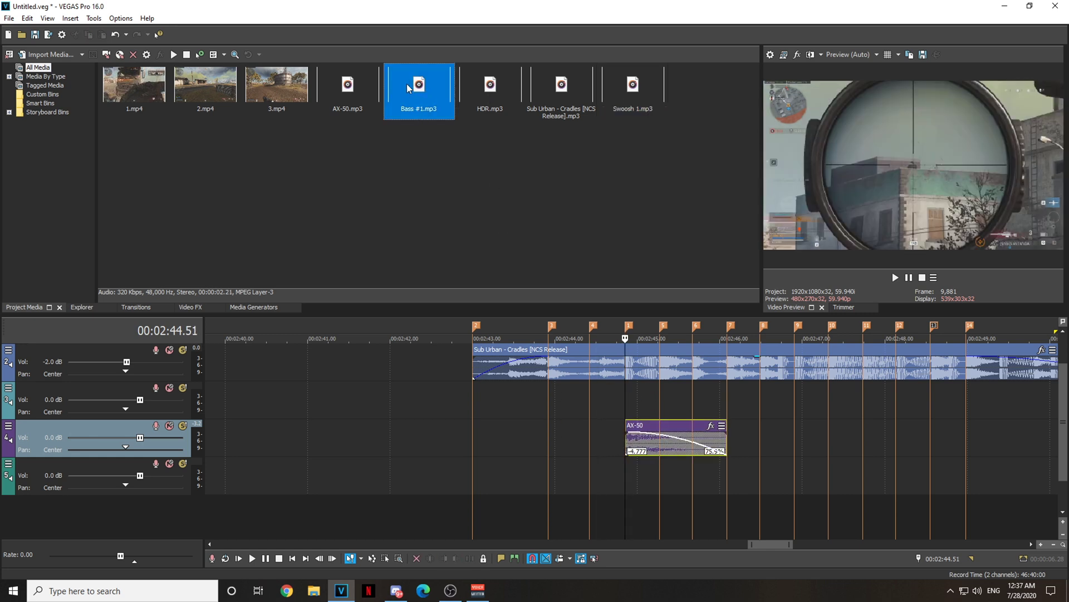
Place Bass #1.mp3 on track 3 starting with the AX-50 gunshot
left_click(635, 89)
left_click(413, 93)
left_click(606, 100)
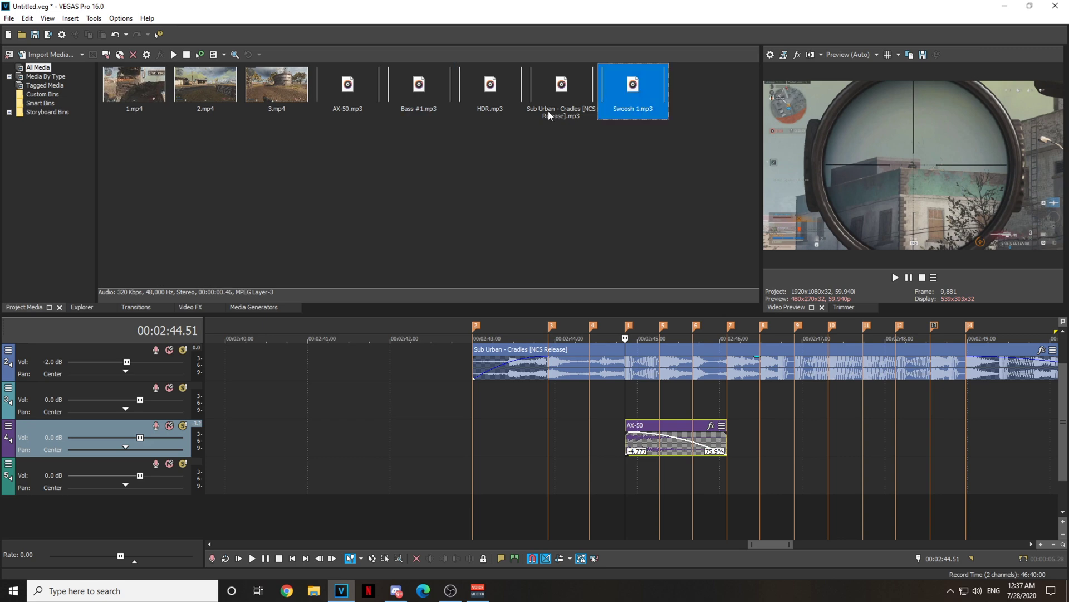
left_click(403, 116)
mouse_move(648, 344)
left_mouse_down()
mouse_move(657, 412)
mouse_move(376, 410)
mouse_move(582, 435)
mouse_move(595, 407)
mouse_move(586, 408)
left_mouse_up()
scroll(613, 412, "up", 6)
scroll(399, 410, "down", 4)
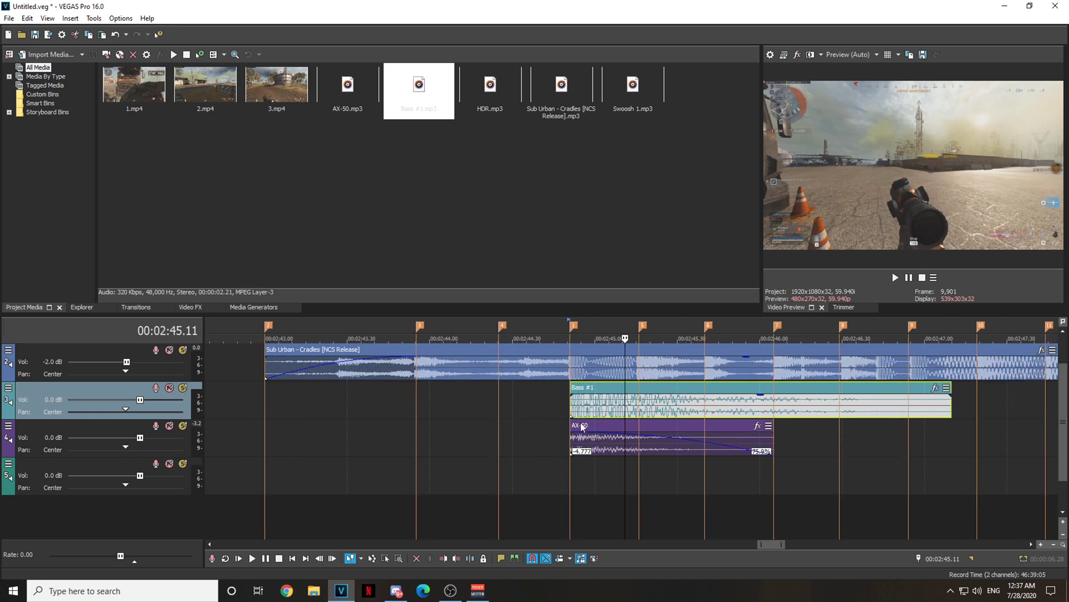
Trim Bass #1 to end with AX-50 at 00:02:46.05 and fade it out across its whole length
left_click(579, 371)
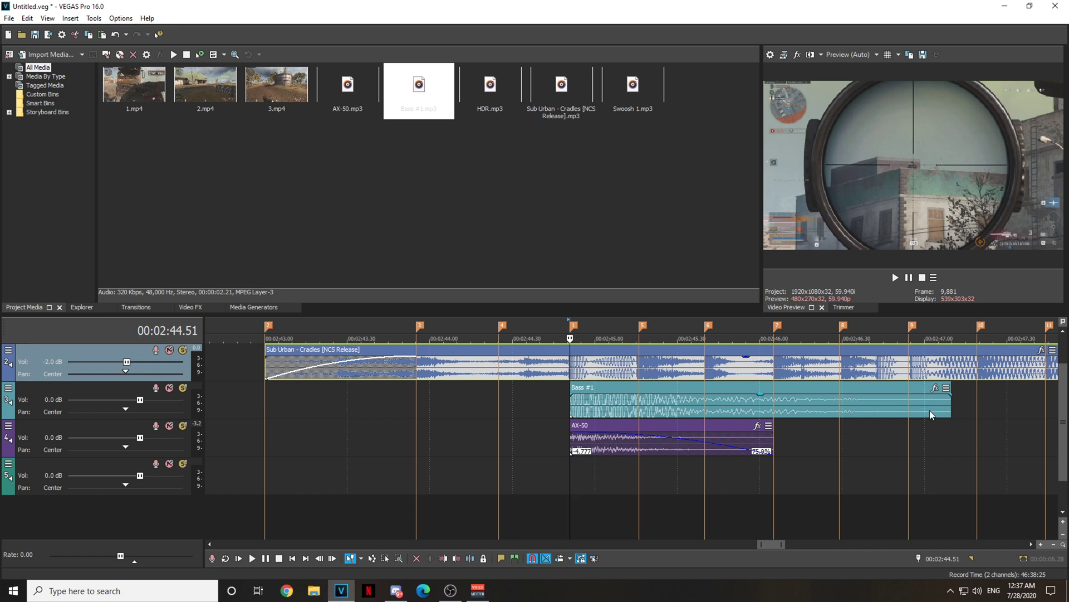
left_click(949, 402)
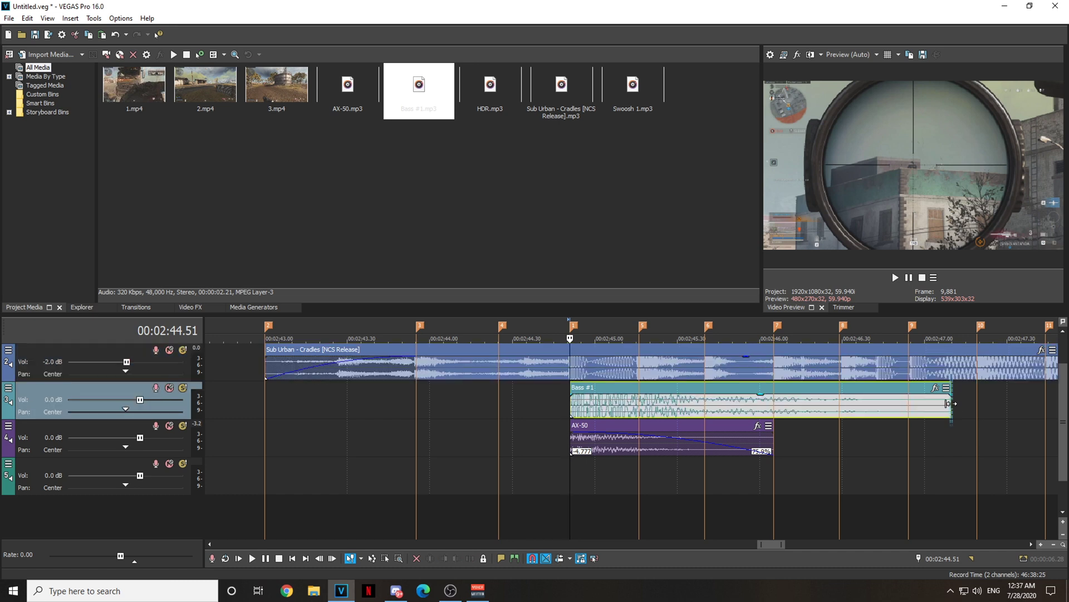
left_click_drag(948, 403, 773, 415)
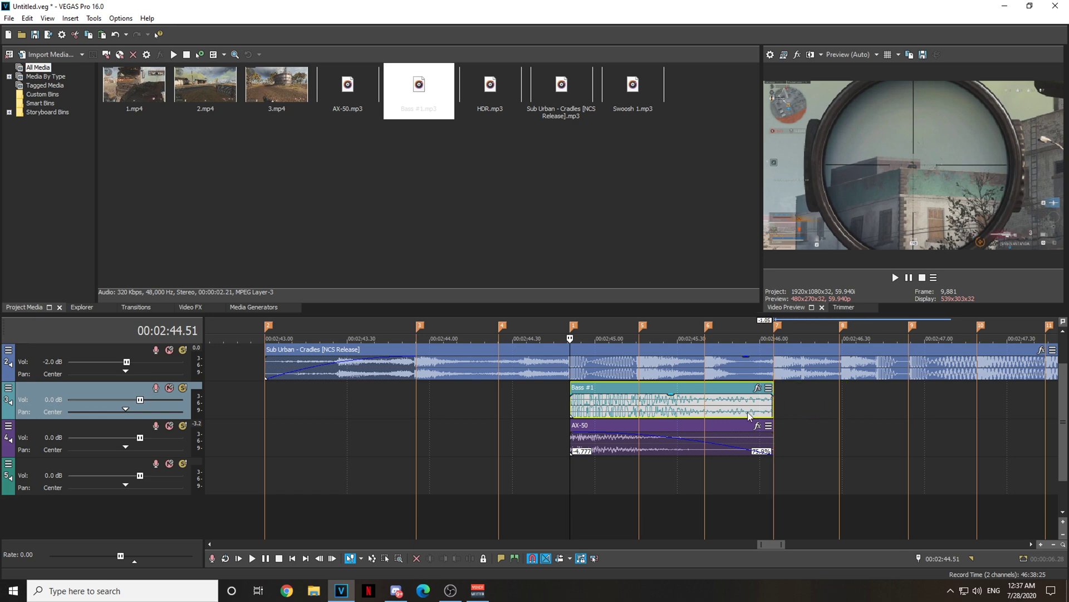
left_click(774, 450)
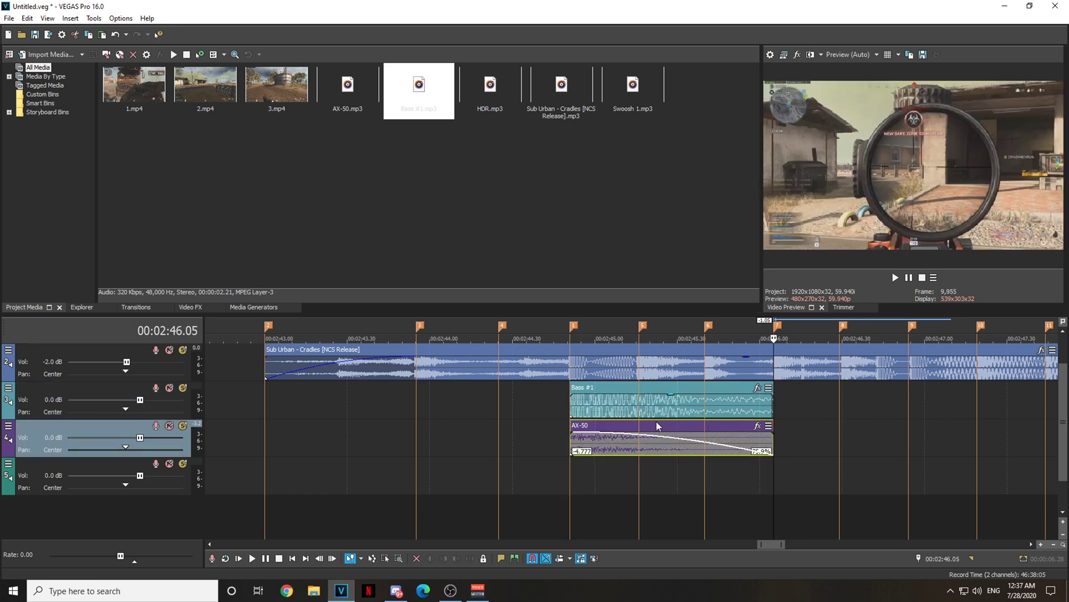
left_click(569, 410)
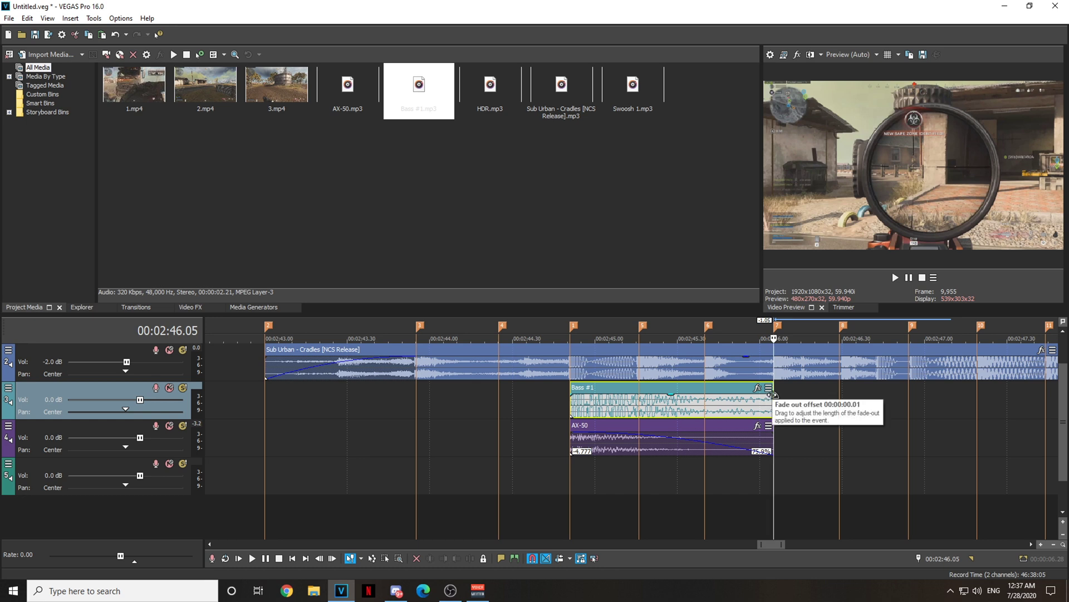
left_click_drag(773, 394, 568, 402)
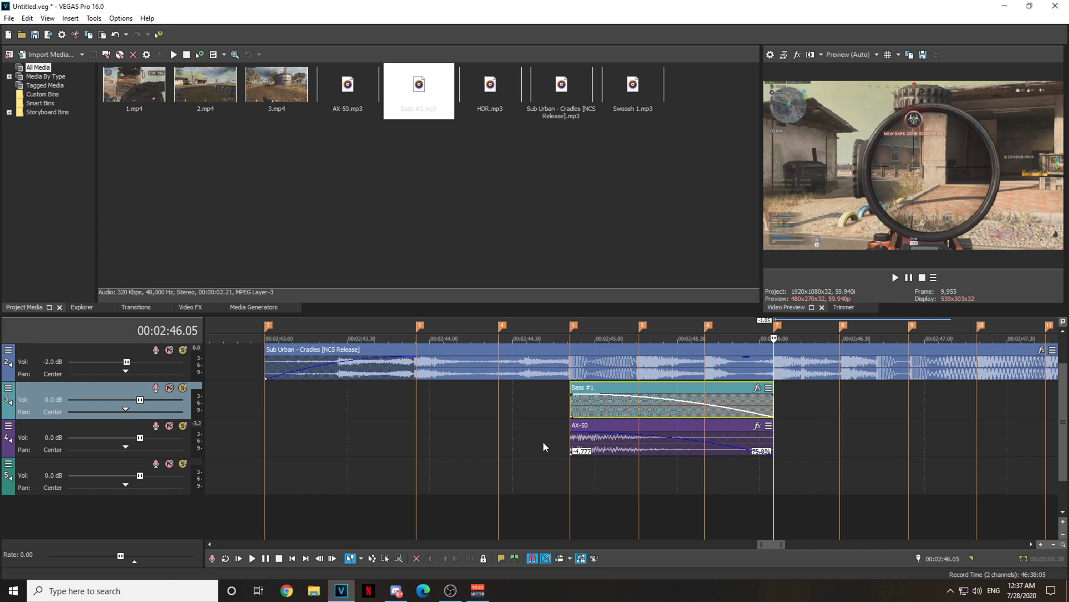
Play back the layered shot sounds from just before the shot
left_click(553, 410)
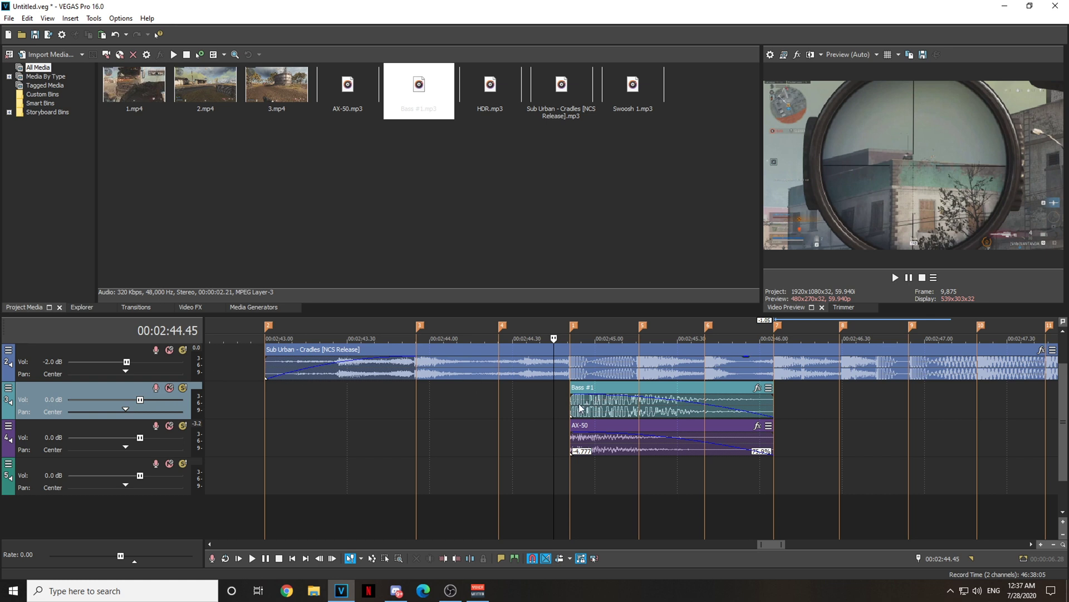
left_click(574, 410)
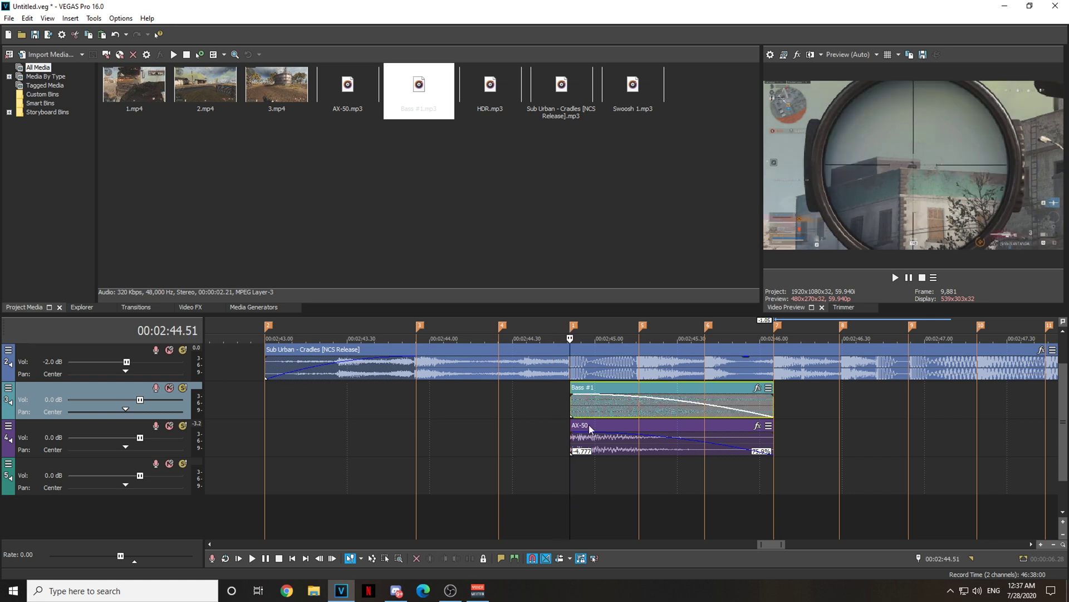
left_click(491, 409)
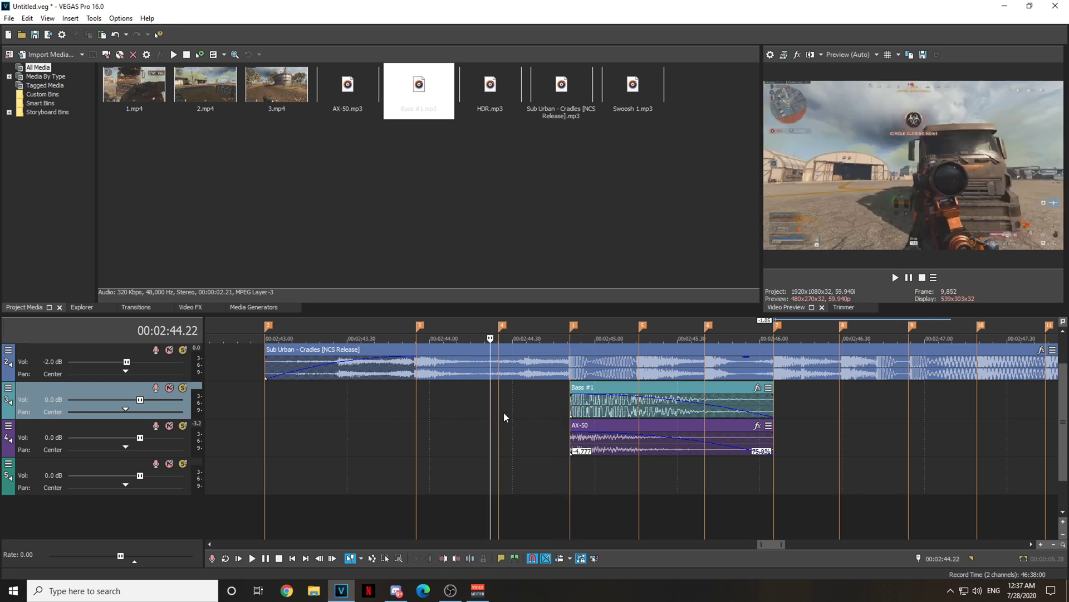
key("space")
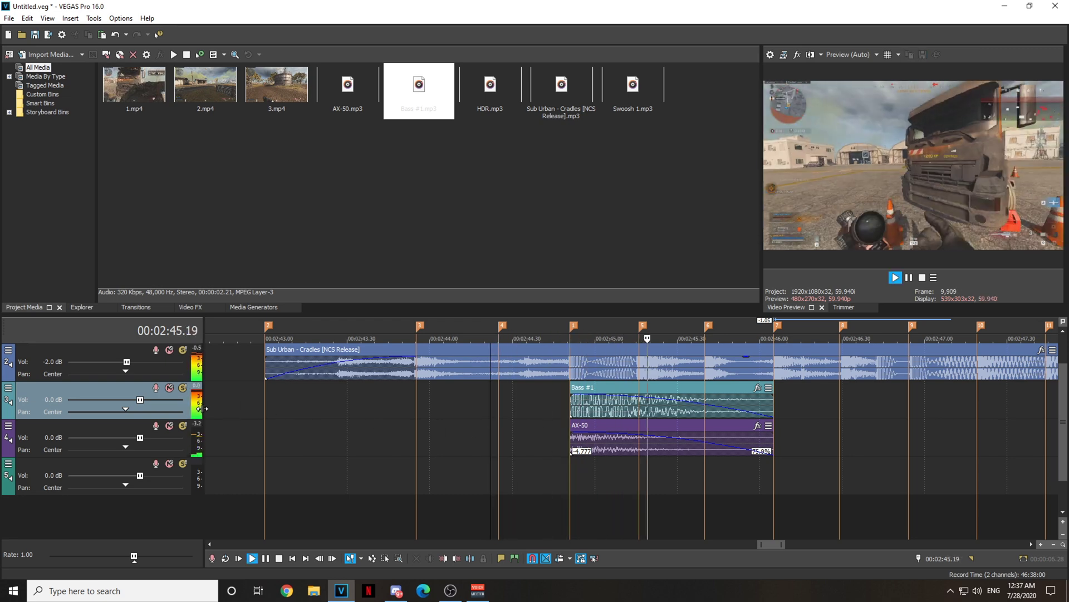
key("space")
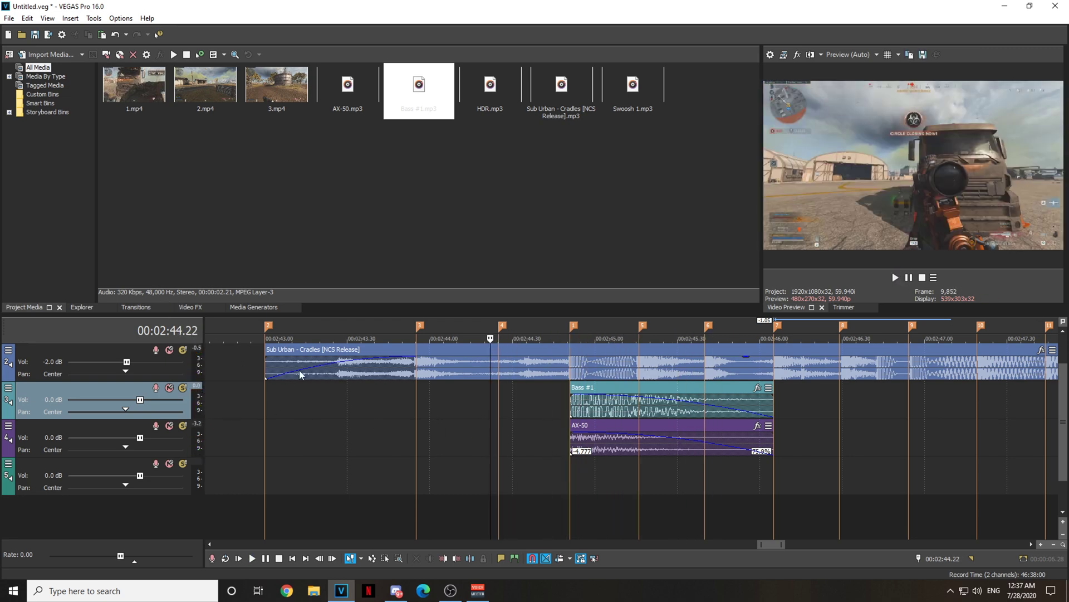
Lower the Bass #1 event's gain to -7.3 dB and preview the quieter bass
mouse_move(588, 399)
left_click(588, 399)
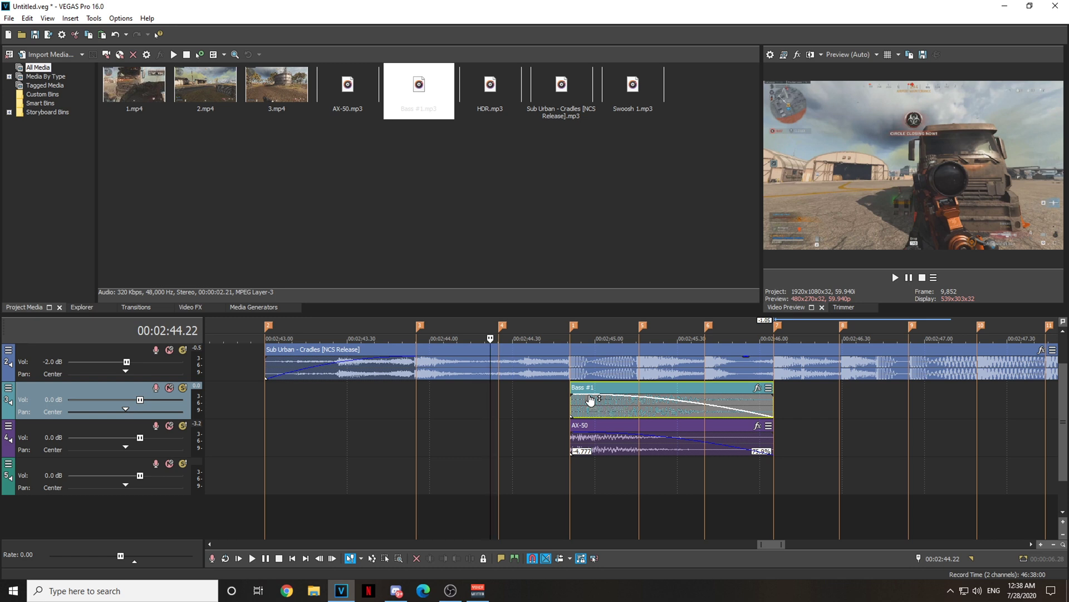
left_click_drag(591, 400, 593, 414)
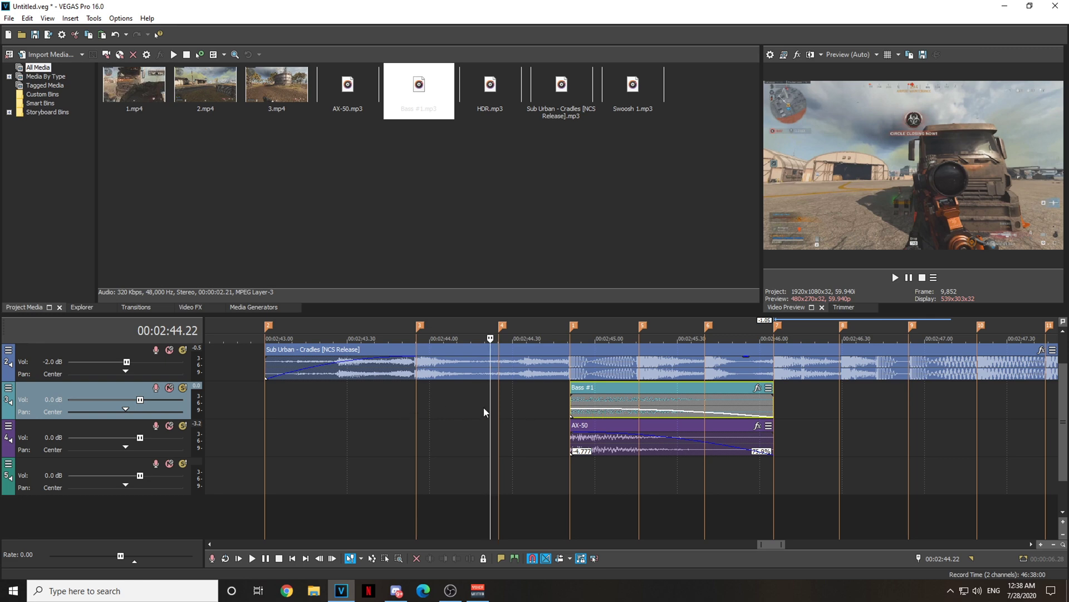
key("space")
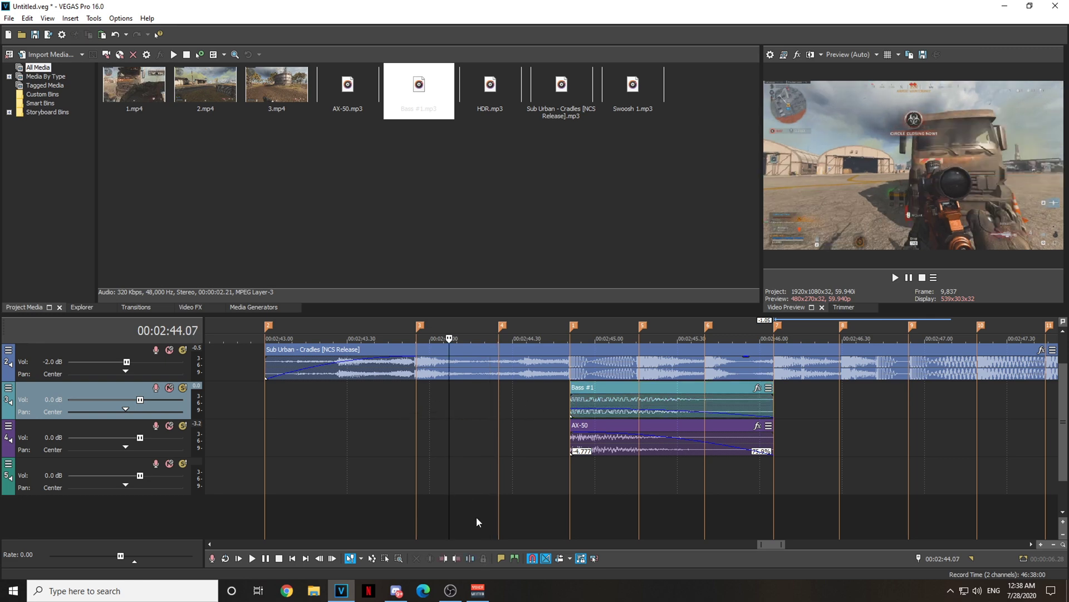
key("space")
left_click(572, 411)
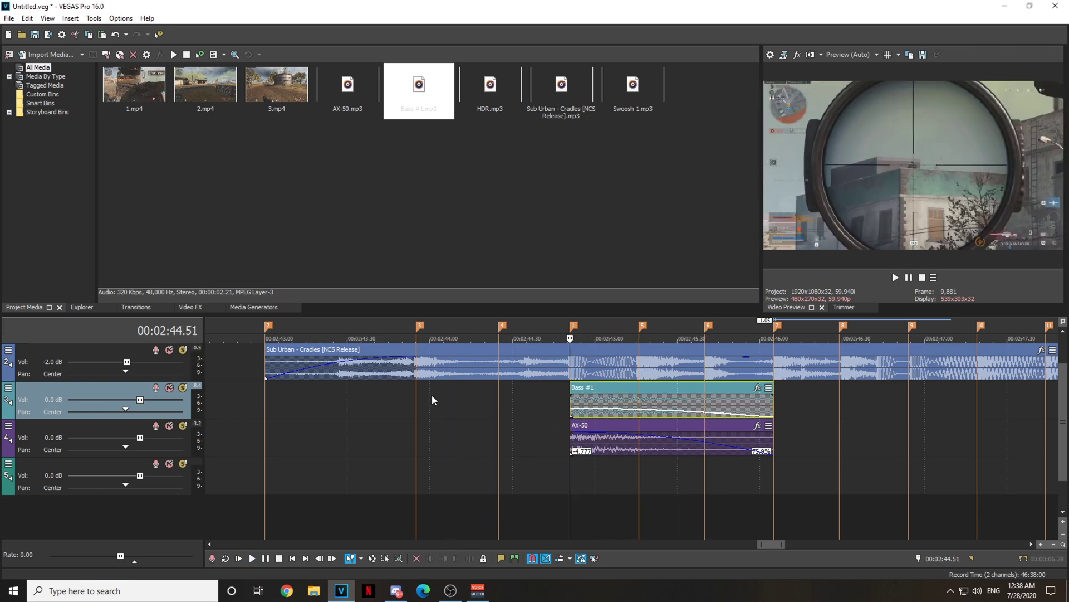
left_click(551, 390)
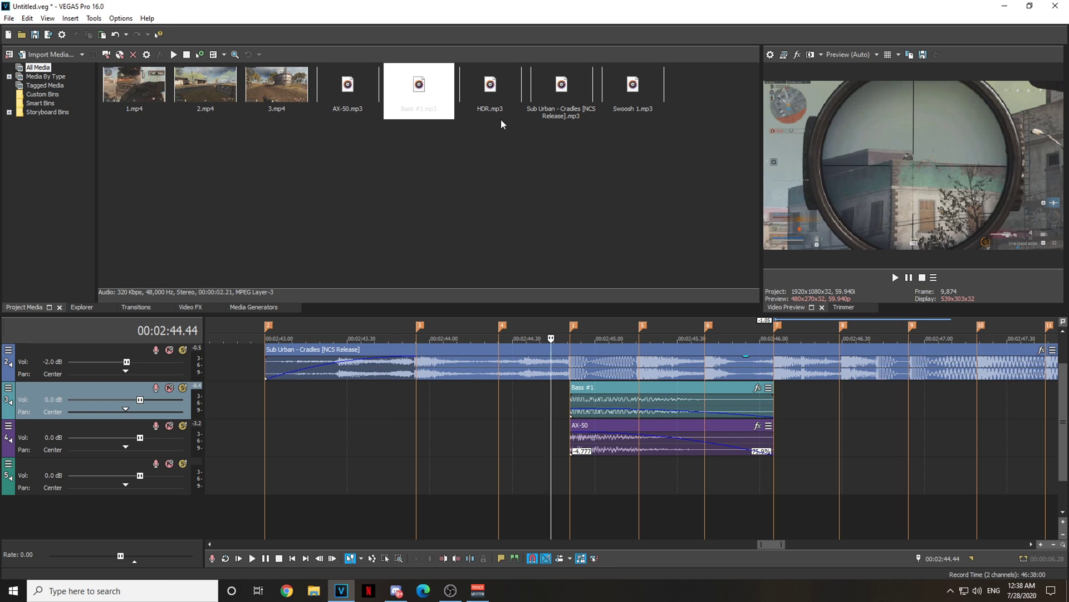
Place Swoosh 1.mp3 on track 5 so it ends where the AX-50 event begins
left_click(635, 92)
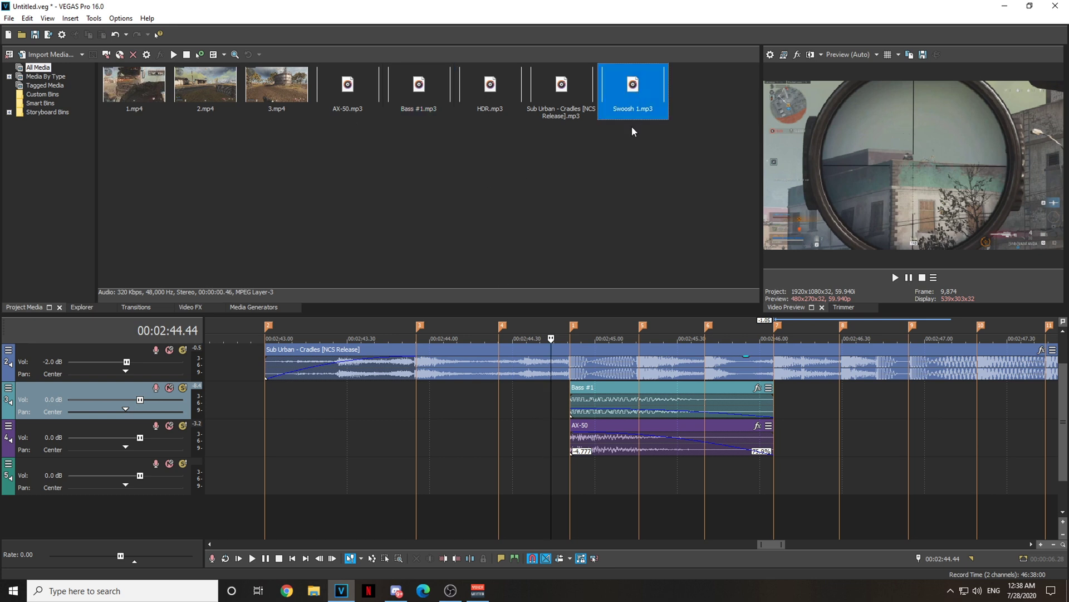
left_click_drag(636, 91, 561, 486)
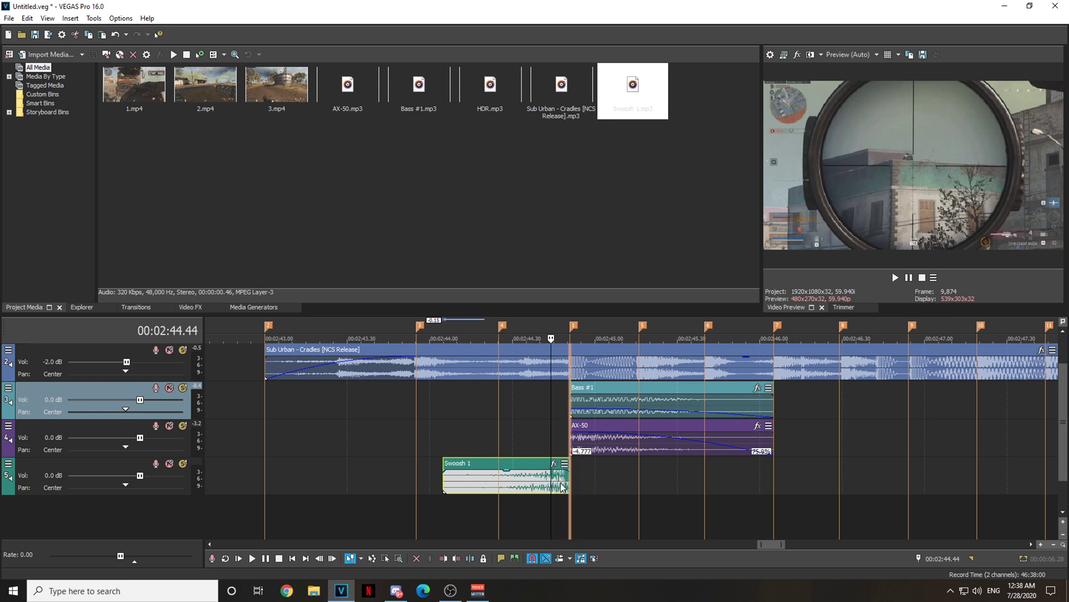
left_click(570, 434)
left_click(576, 396)
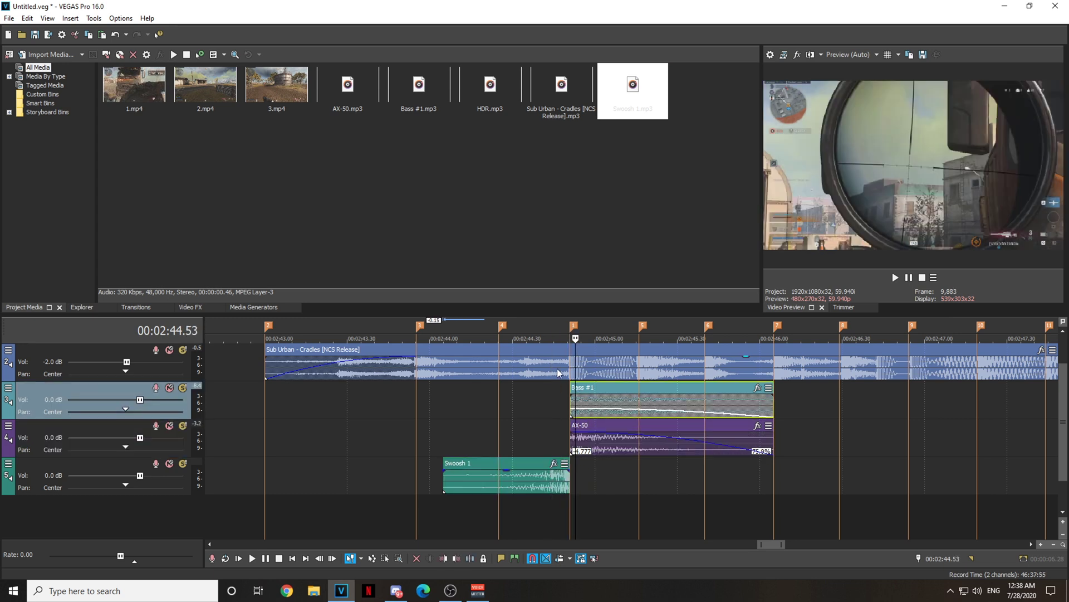
left_click(519, 488)
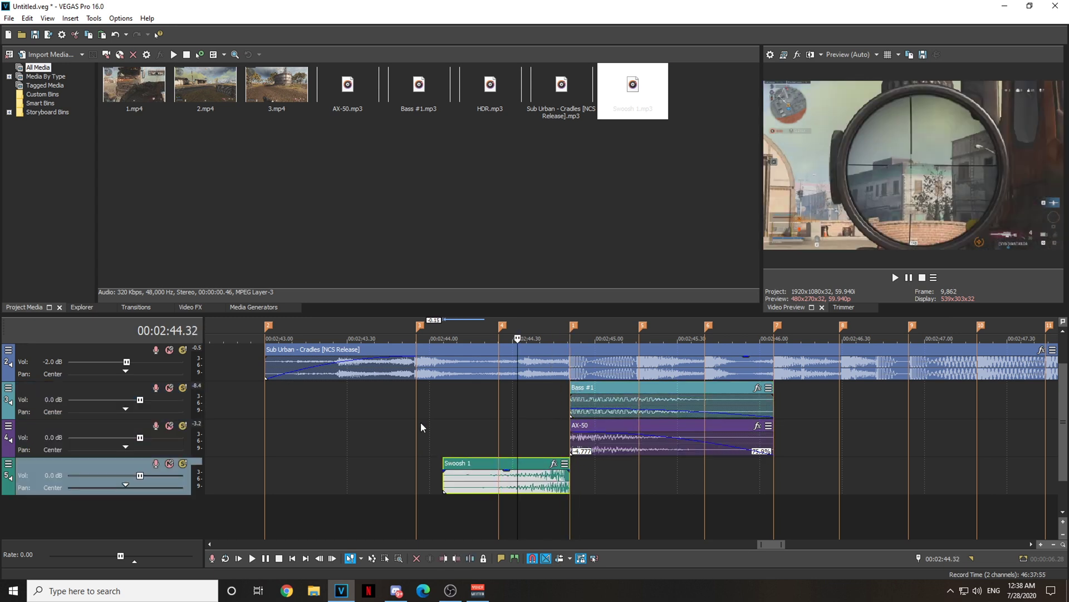
left_click_drag(546, 490, 549, 487)
Fade Swoosh 1 in across its full length at -6.0 dB with a Slow Logarithmic curve
mouse_move(442, 471)
left_mouse_down()
mouse_move(532, 469)
mouse_move(443, 470)
left_mouse_up()
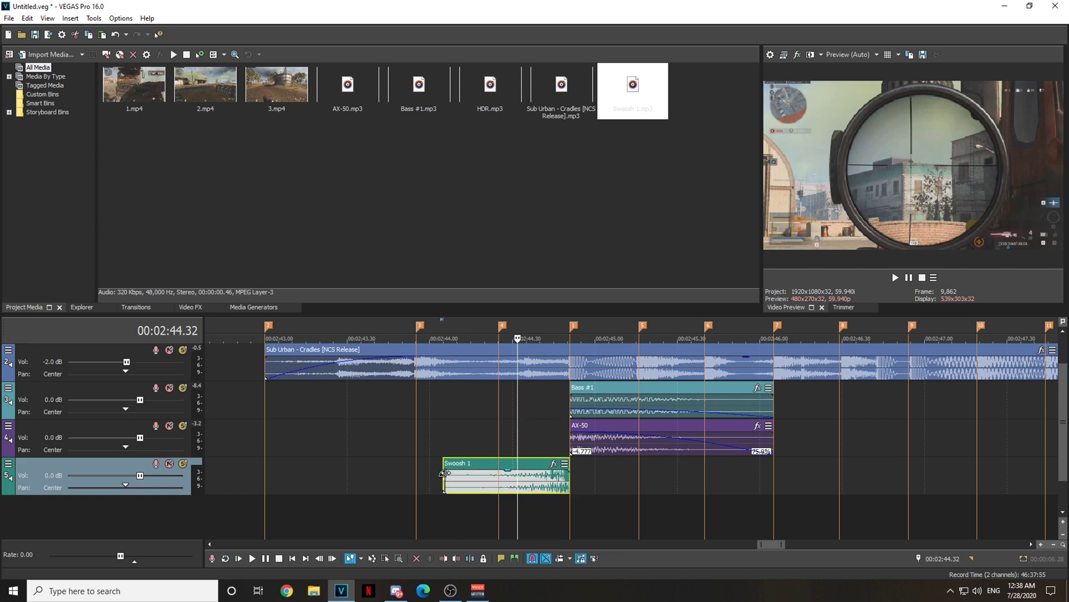
left_click_drag(449, 477, 563, 478)
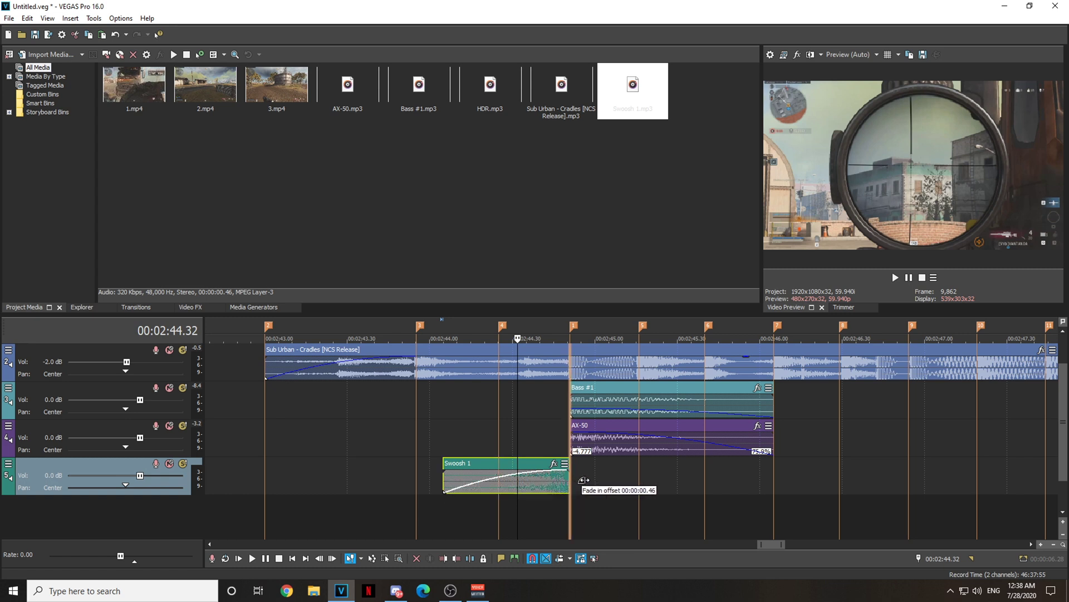
left_click(543, 477)
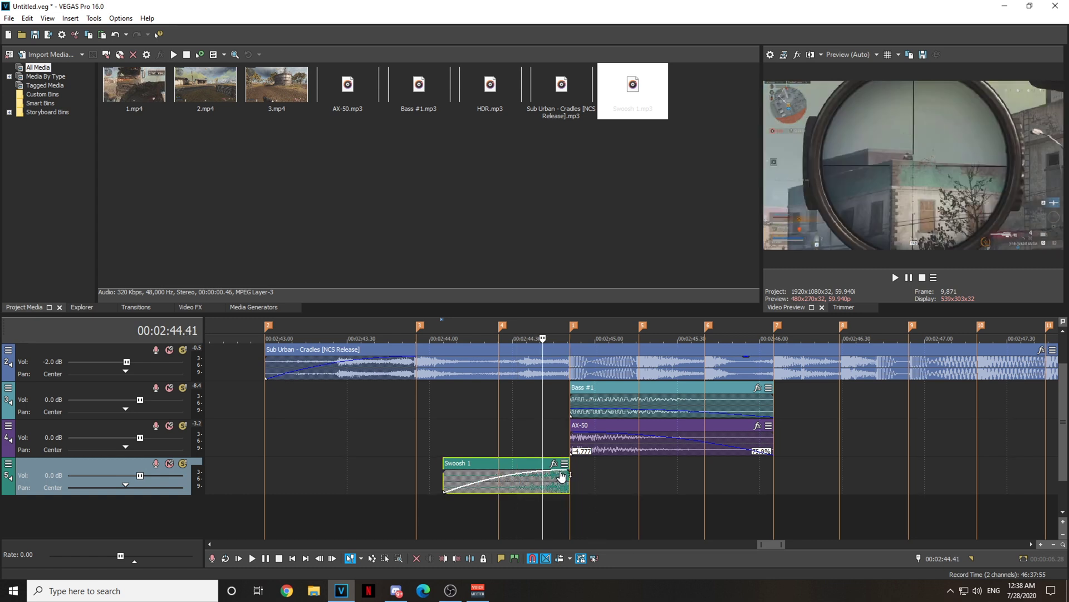
left_click_drag(556, 476, 554, 490)
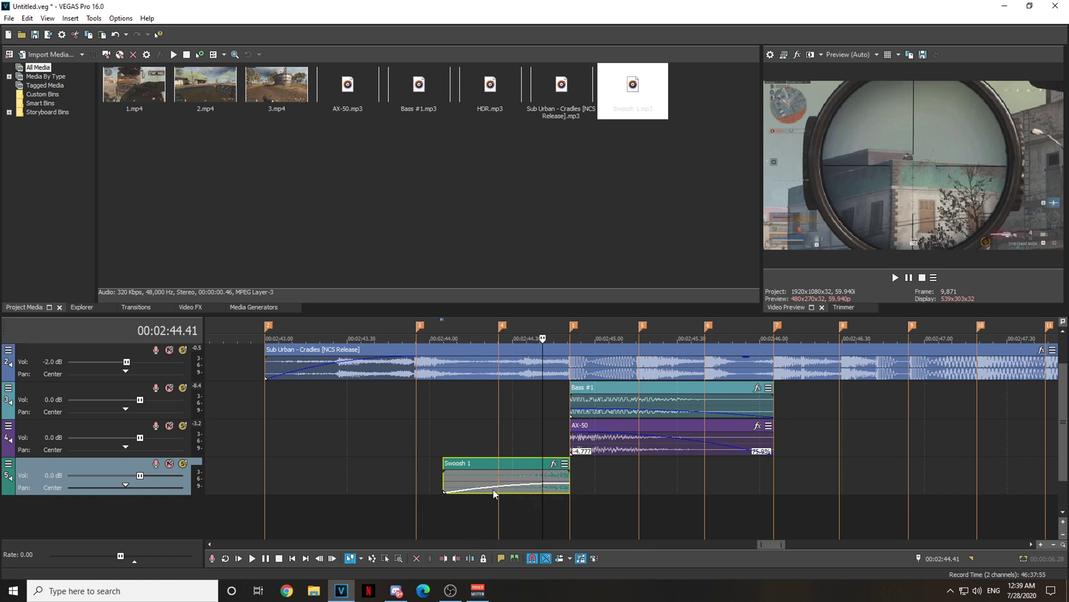
right_click(524, 484)
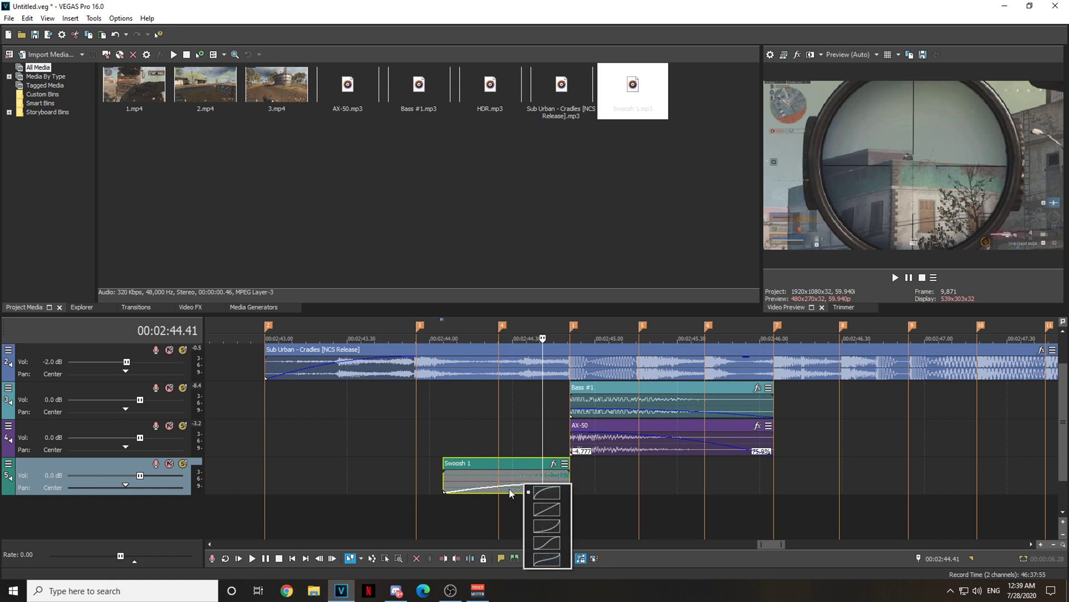
left_click(539, 526)
left_click(449, 409)
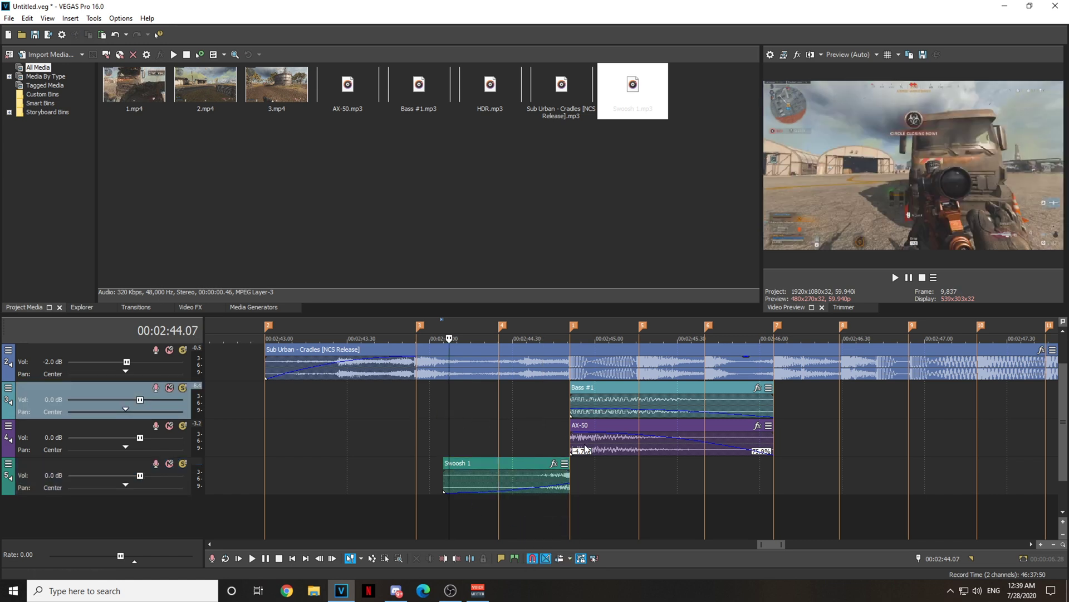
left_click(439, 427)
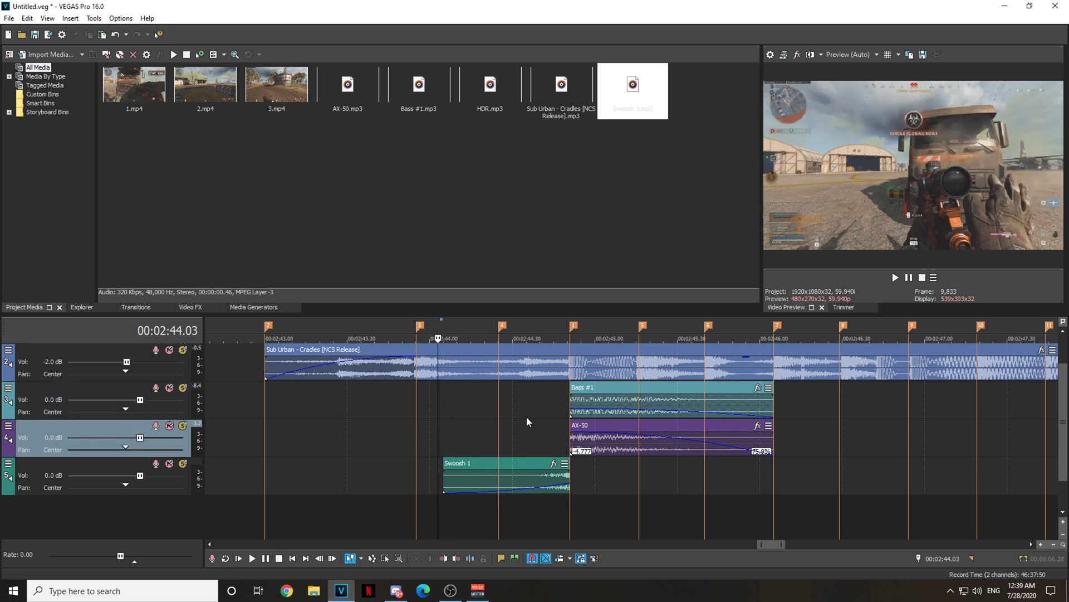
left_click(436, 406)
key("space")
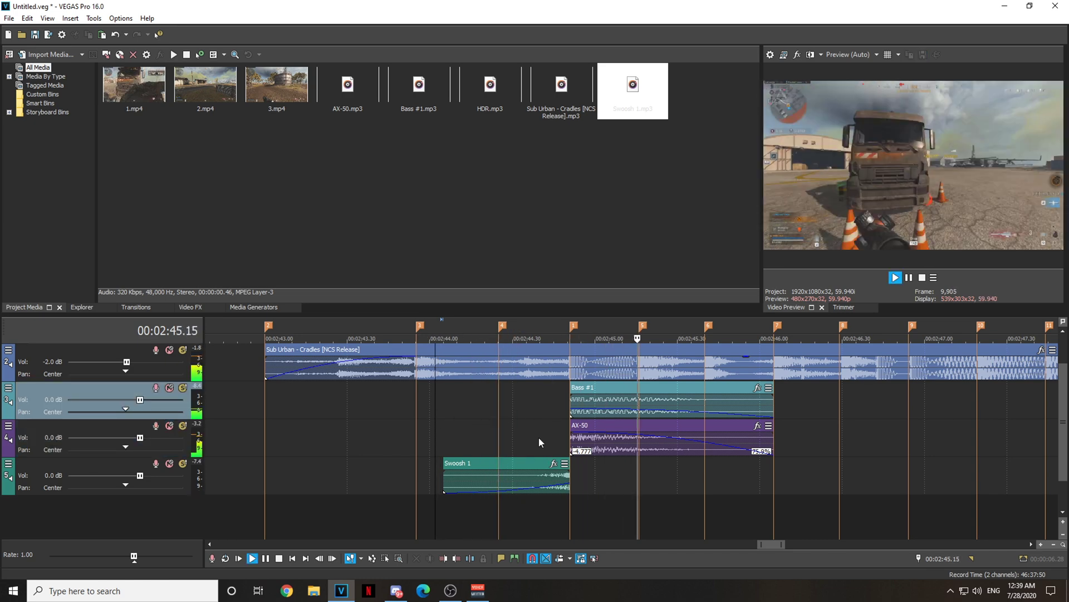
key("space")
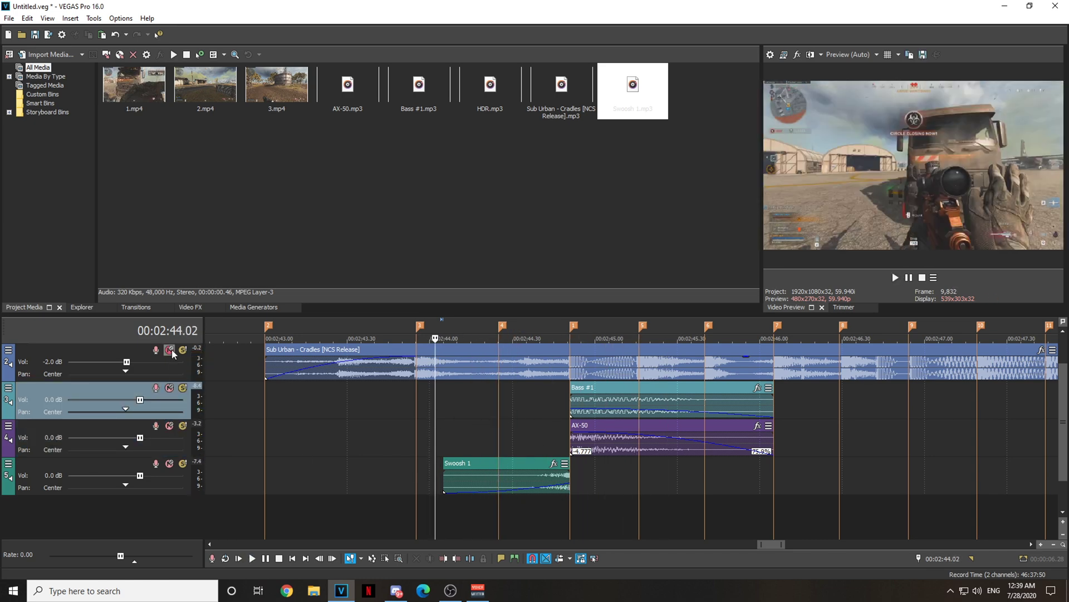
left_click(171, 350)
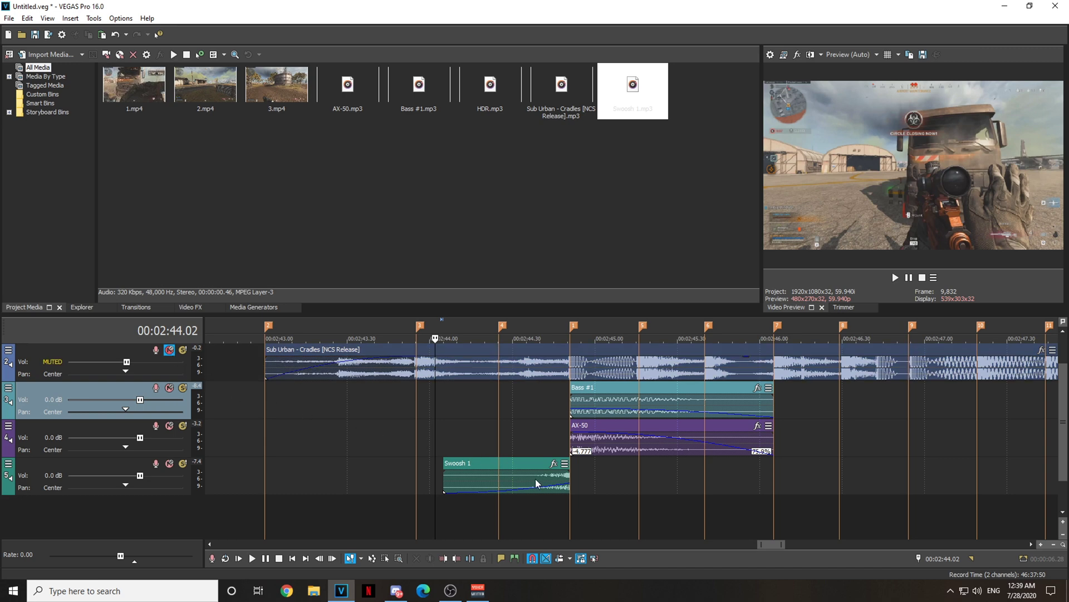
key("space")
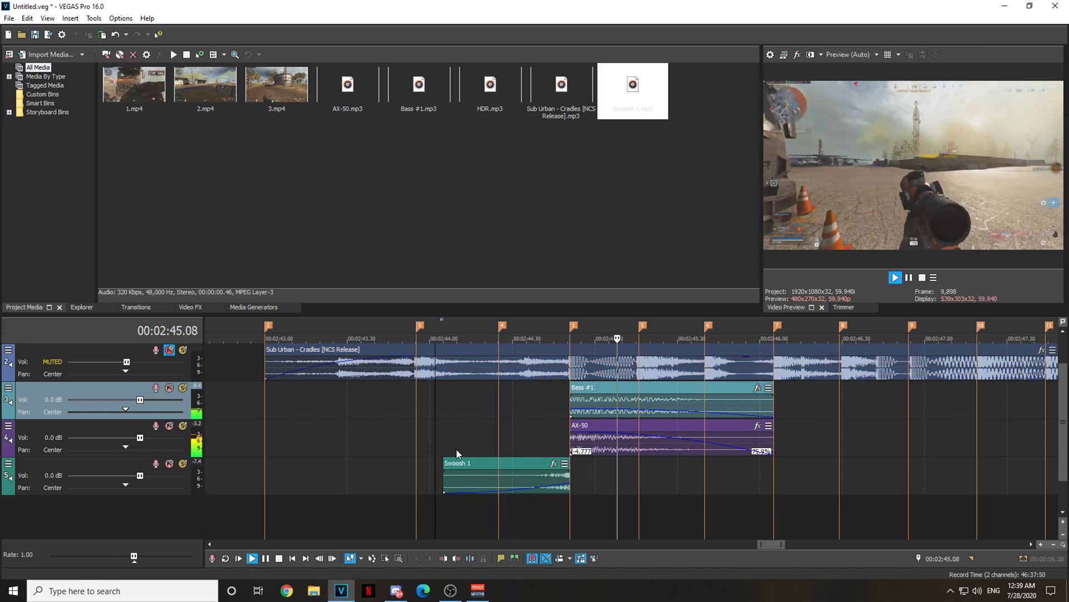
key("space")
left_click(169, 350)
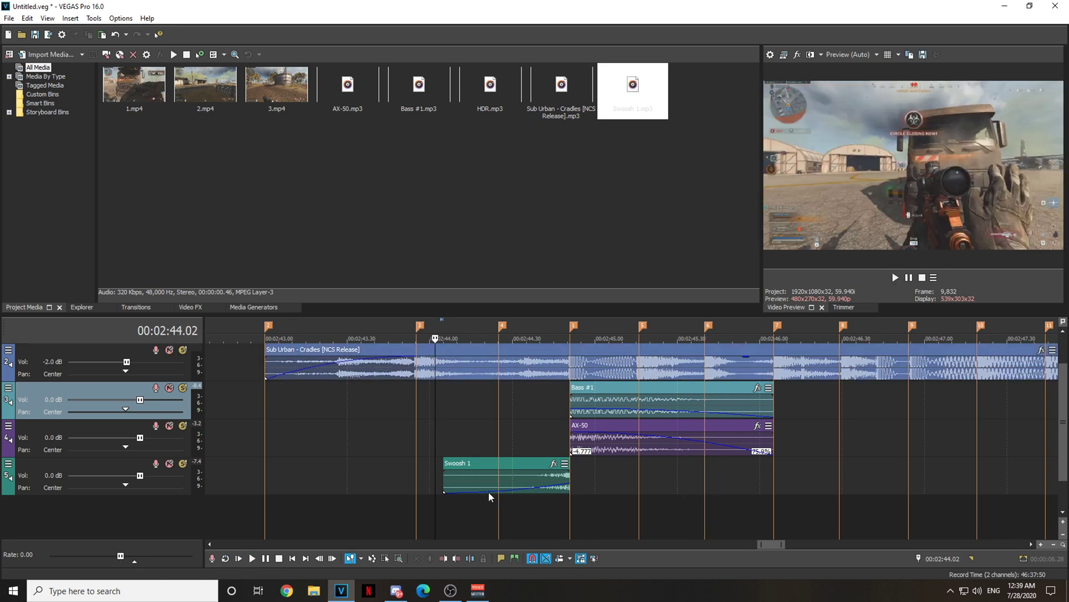
left_click(471, 430)
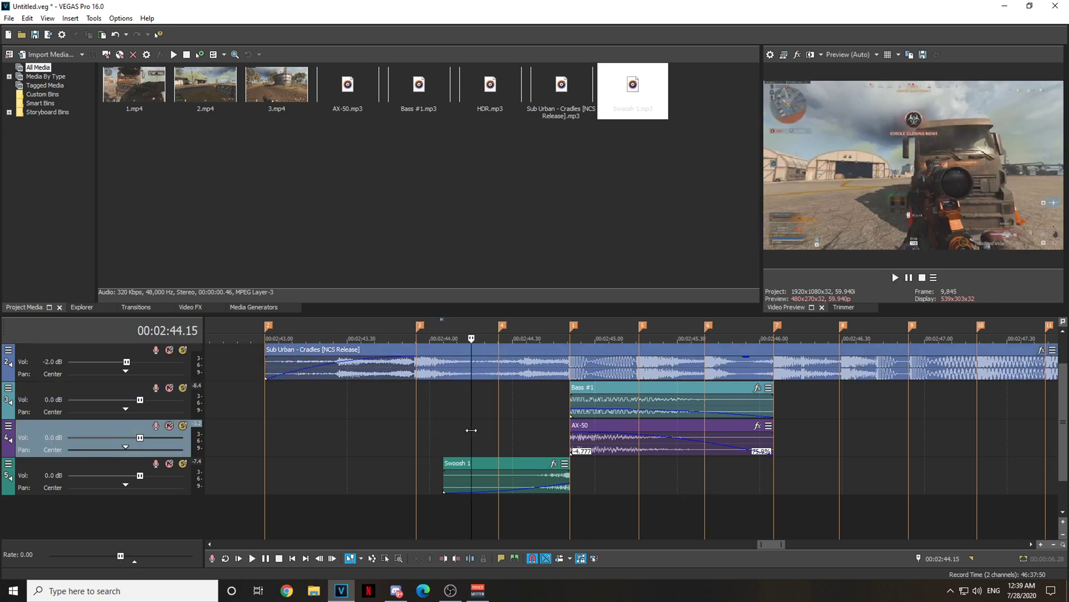
left_click(496, 416)
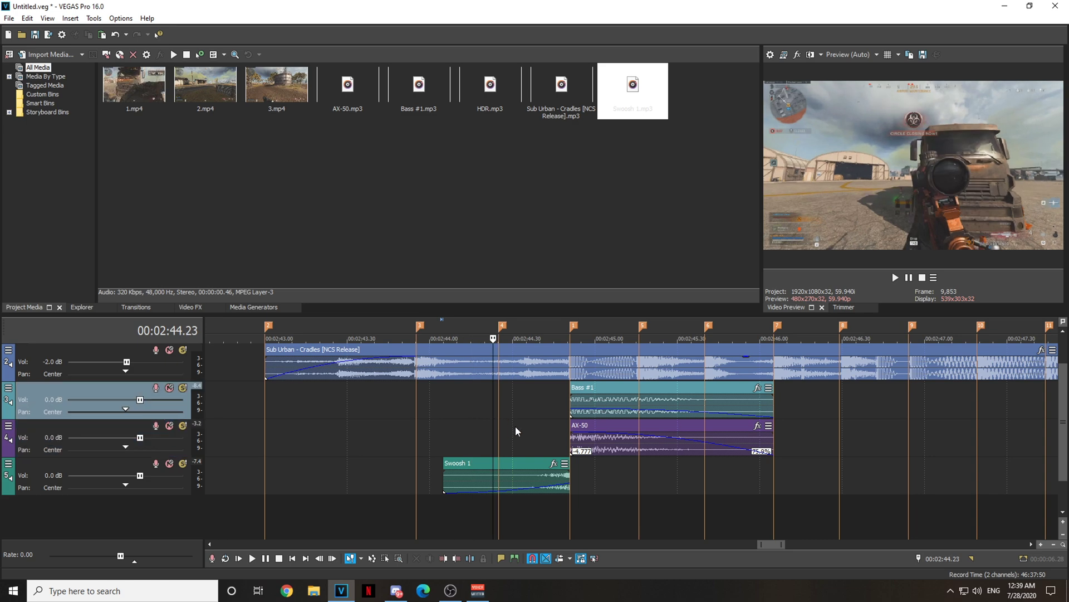
scroll(586, 449, "up", 2)
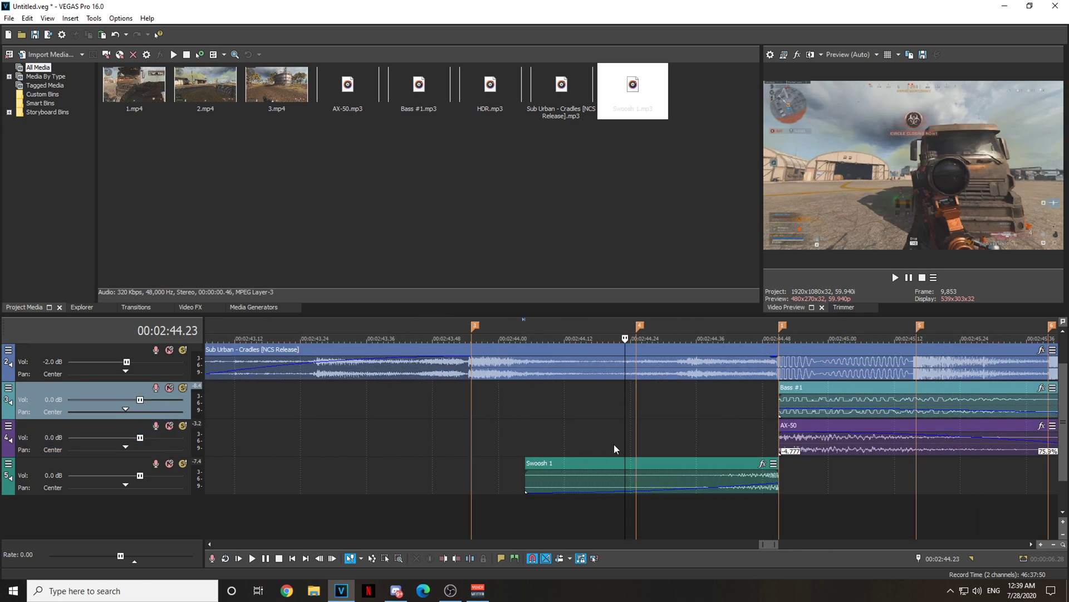
scroll(612, 446, "down", 5)
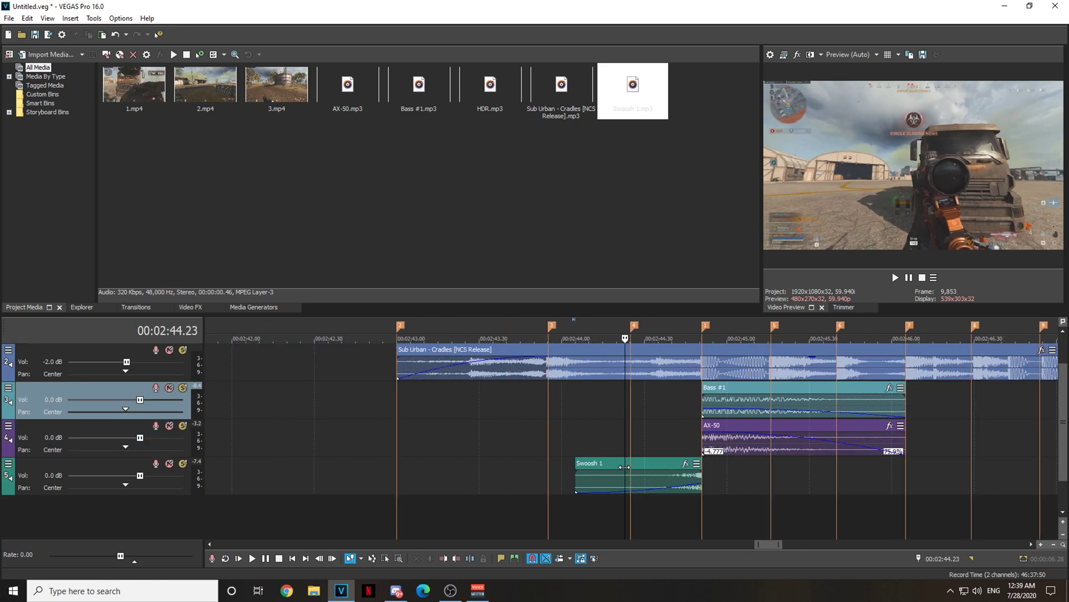
left_click(604, 426)
scroll(639, 430, "up", 2)
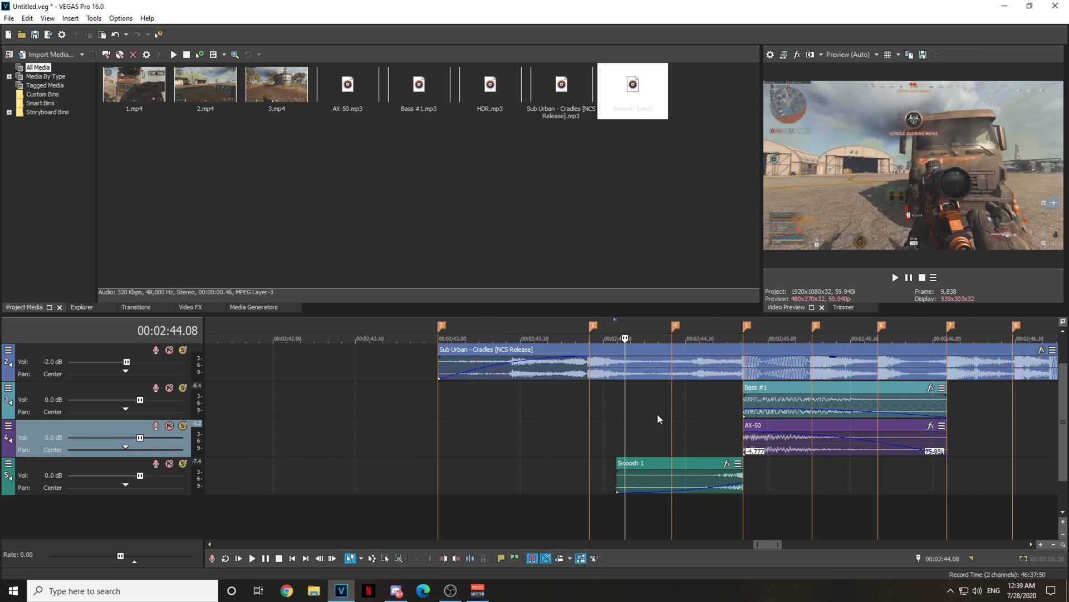
scroll(711, 402, "down", 3)
left_click(696, 404)
scroll(701, 413, "up", 2)
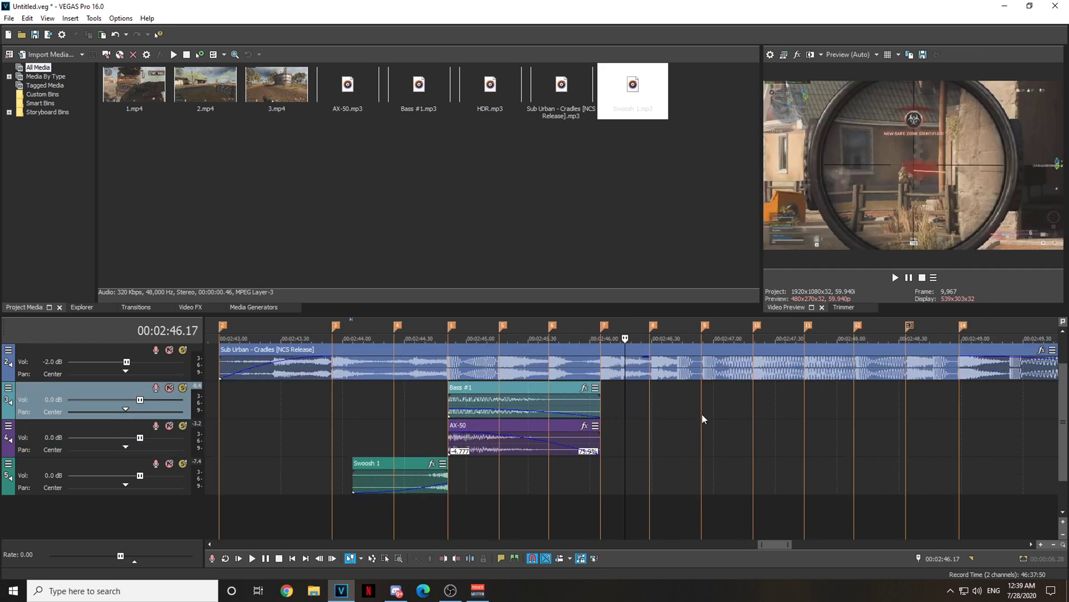
scroll(701, 413, "up", 1)
left_click(372, 394)
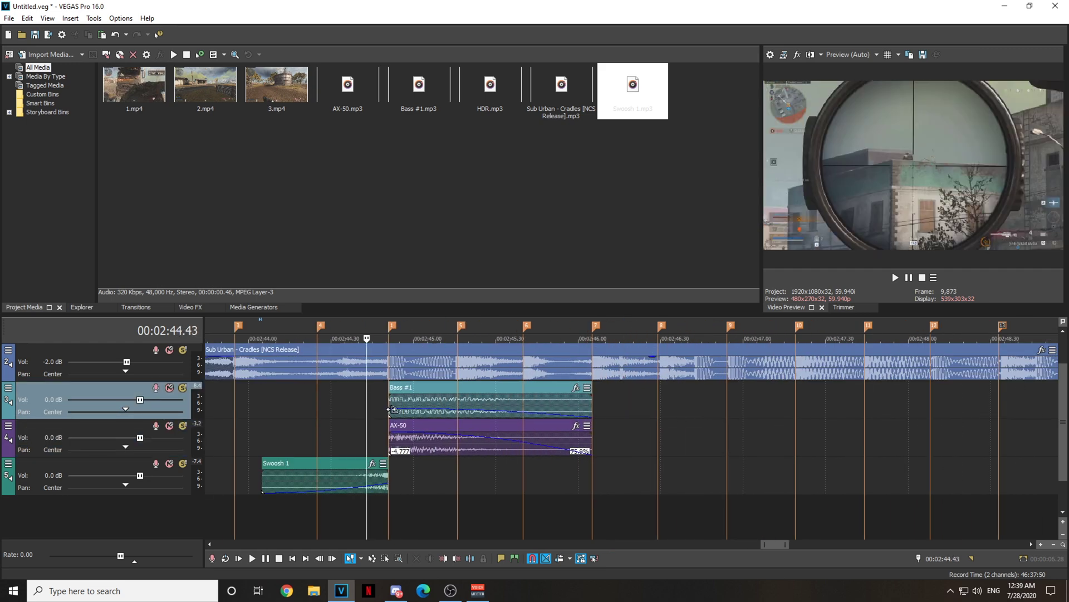
left_click(392, 410)
left_click(378, 388)
key("space")
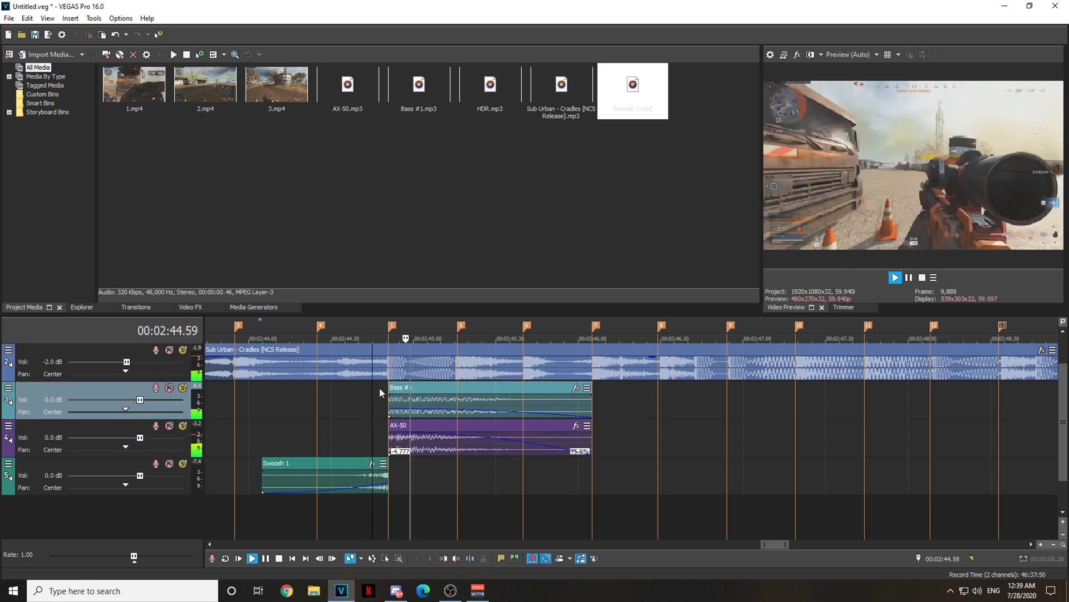
key("space")
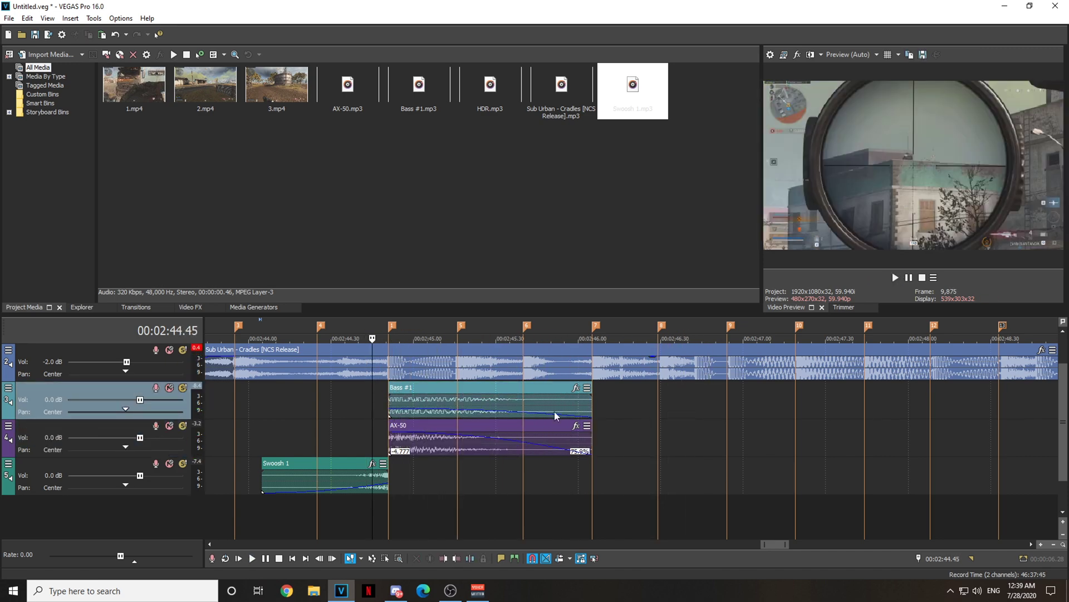
left_click(667, 393)
left_click(994, 426)
scroll(994, 428, "down", 4)
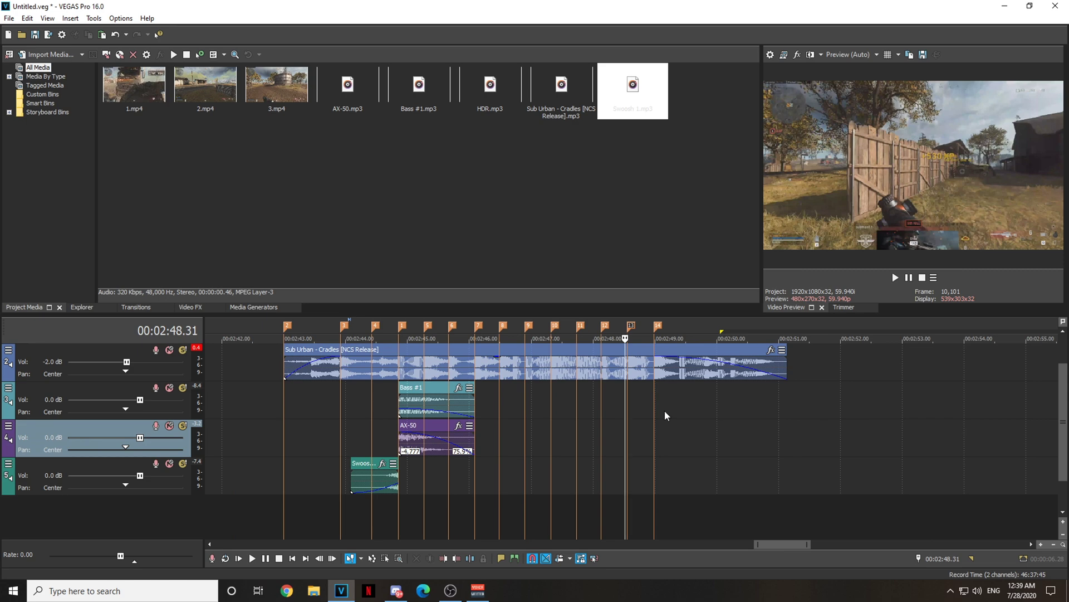
scroll(608, 416, "up", 3)
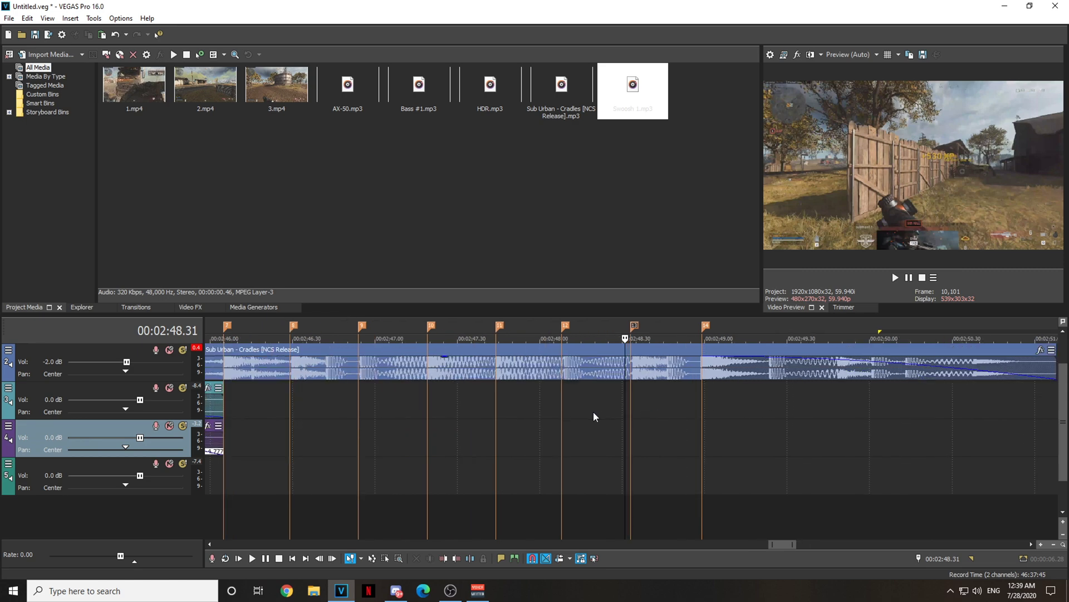
scroll(593, 417, "down", 3)
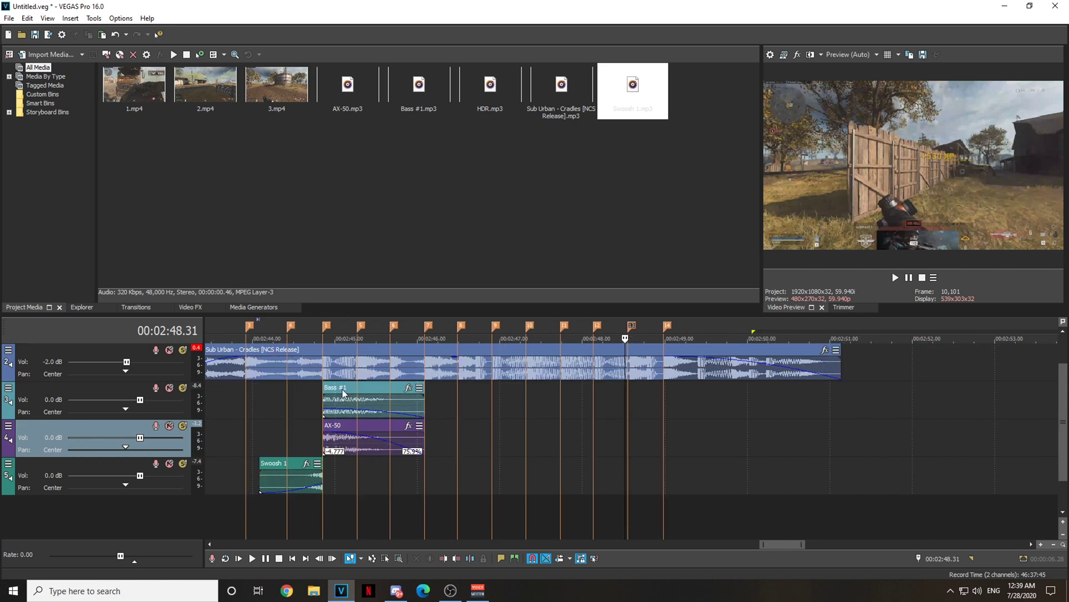
left_click(342, 389)
Copy the Bass #1 and AX-50 events together
scroll(353, 394, "up", 5)
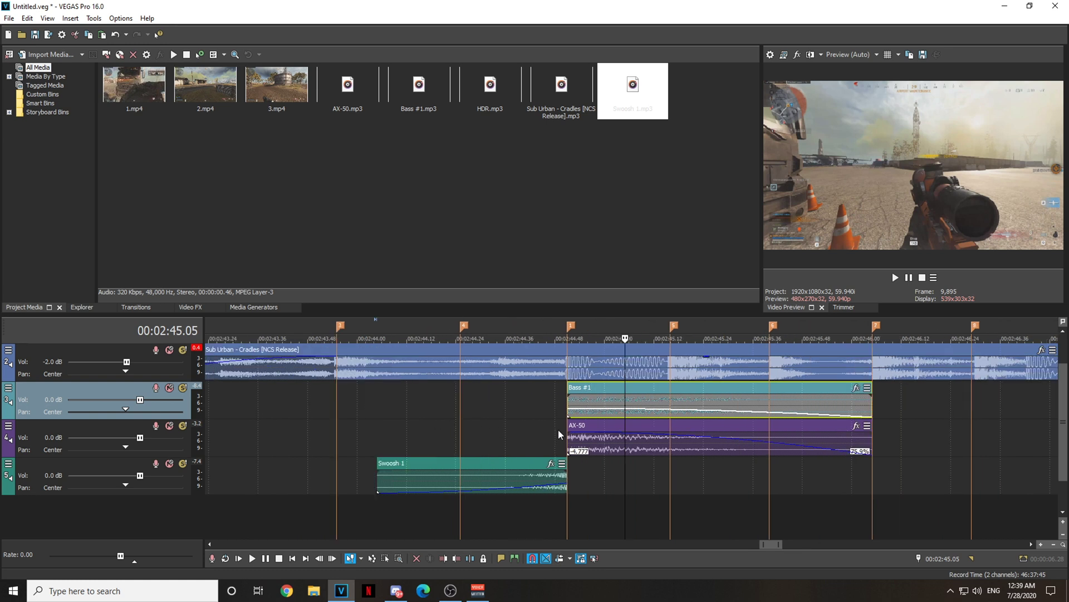
left_click(643, 423, "ctrl")
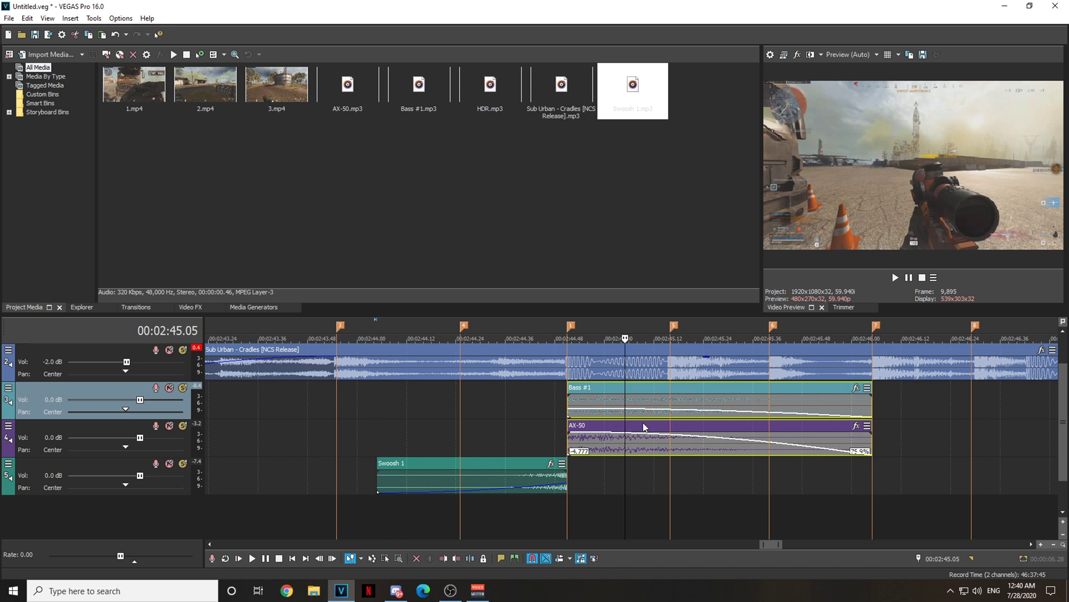
right_click(636, 388)
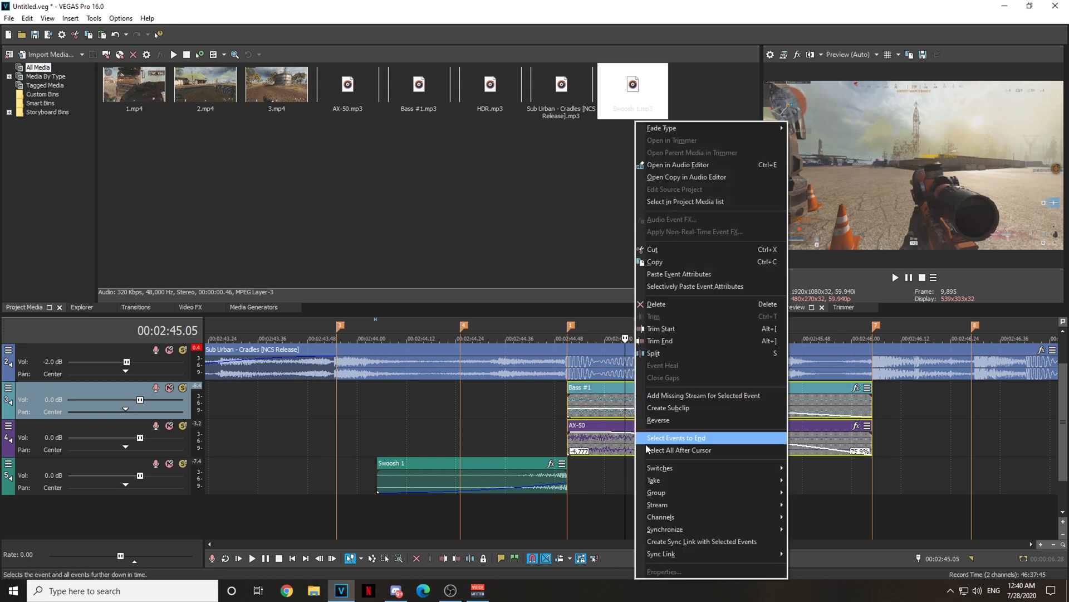
left_click(656, 261)
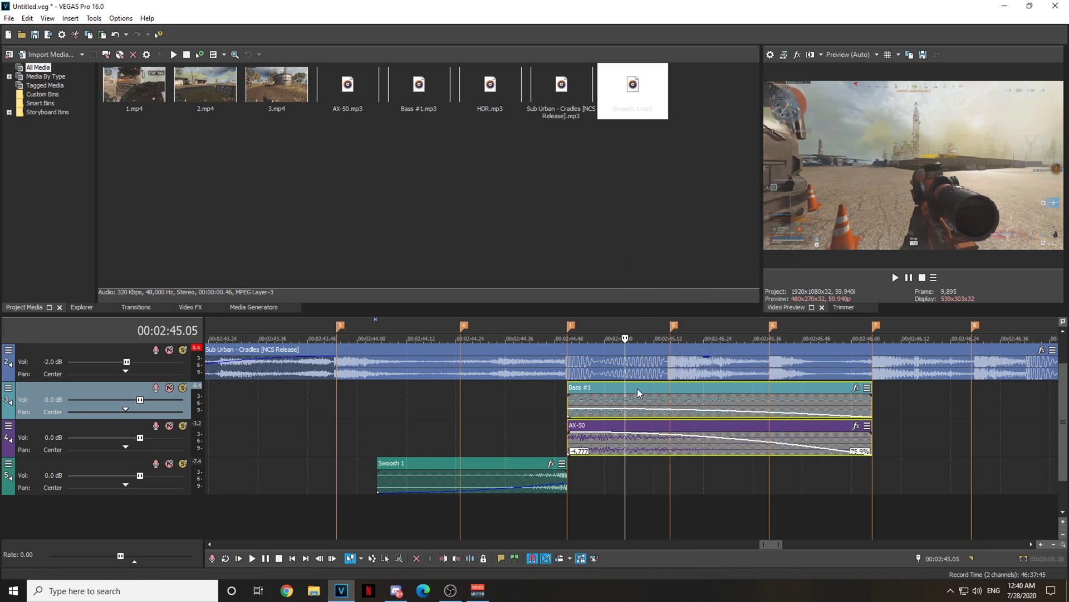
Play back to find the next shot and set the playhead at 02:46.29
scroll(690, 399, "down", 3)
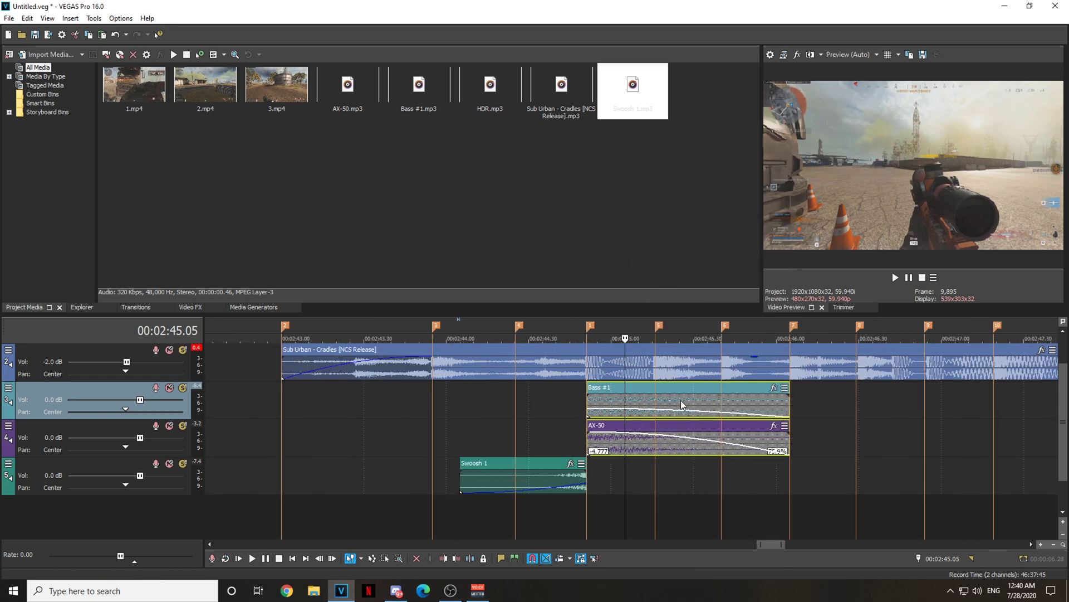
scroll(647, 413, "up", 3)
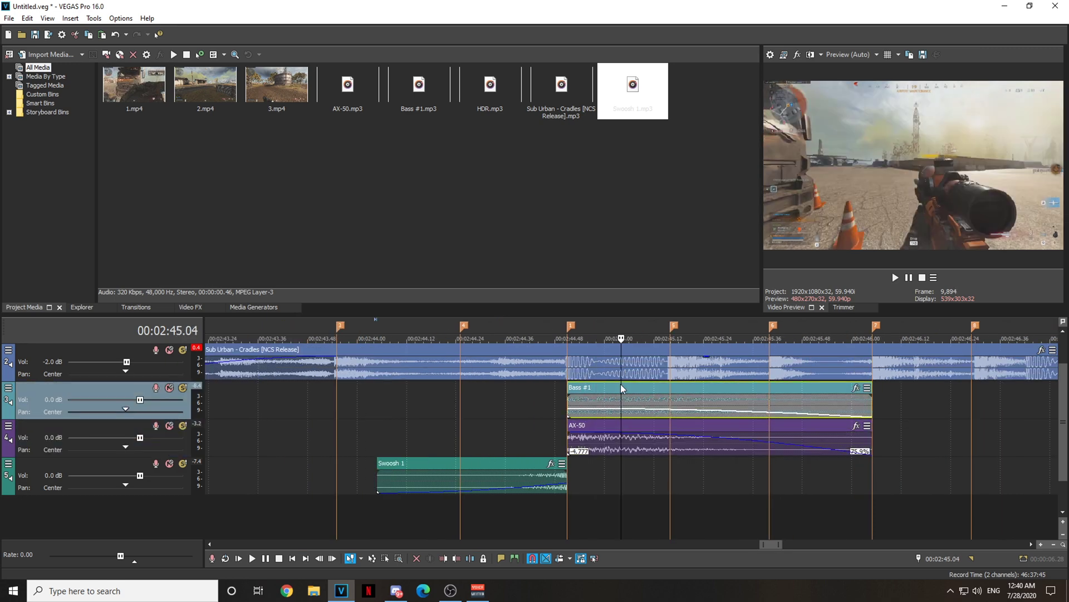
scroll(621, 383, "down", 5)
key("space")
scroll(715, 405, "up", 4)
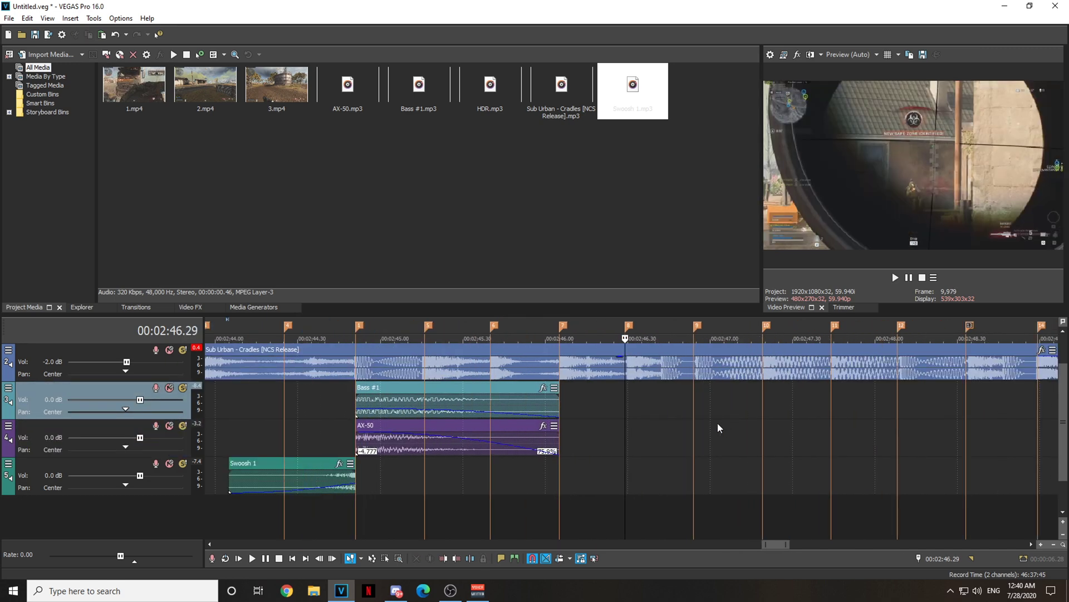
left_click(551, 472)
key("space")
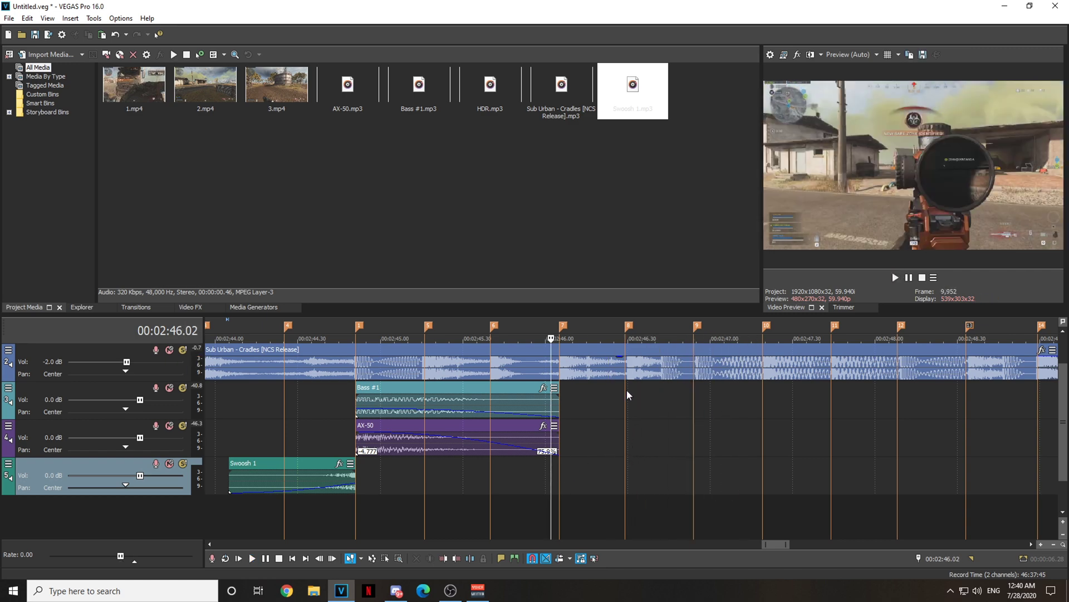
left_click(626, 391)
scroll(624, 392, "up", 6)
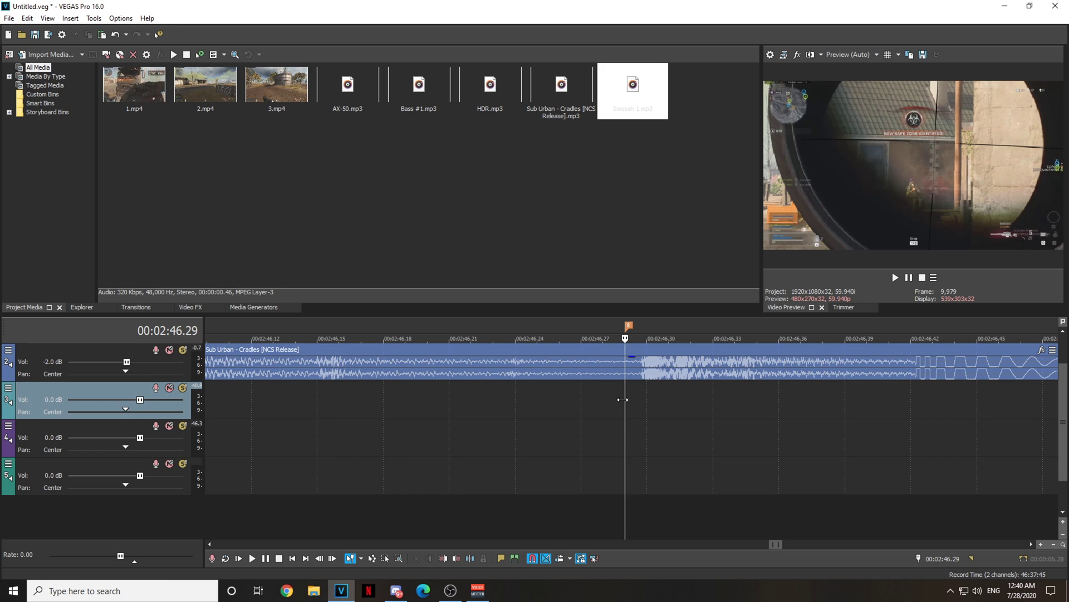
Paste the copied Bass #1 and AX-50 pair at 02:46.29
right_click(625, 405)
left_click(640, 162)
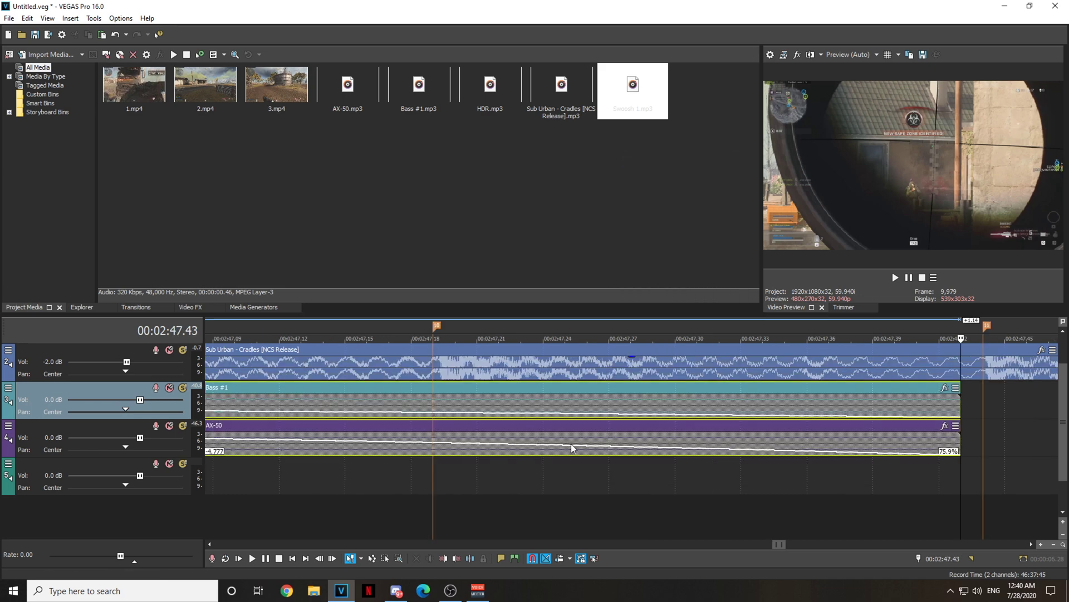
scroll(572, 448, "down", 6)
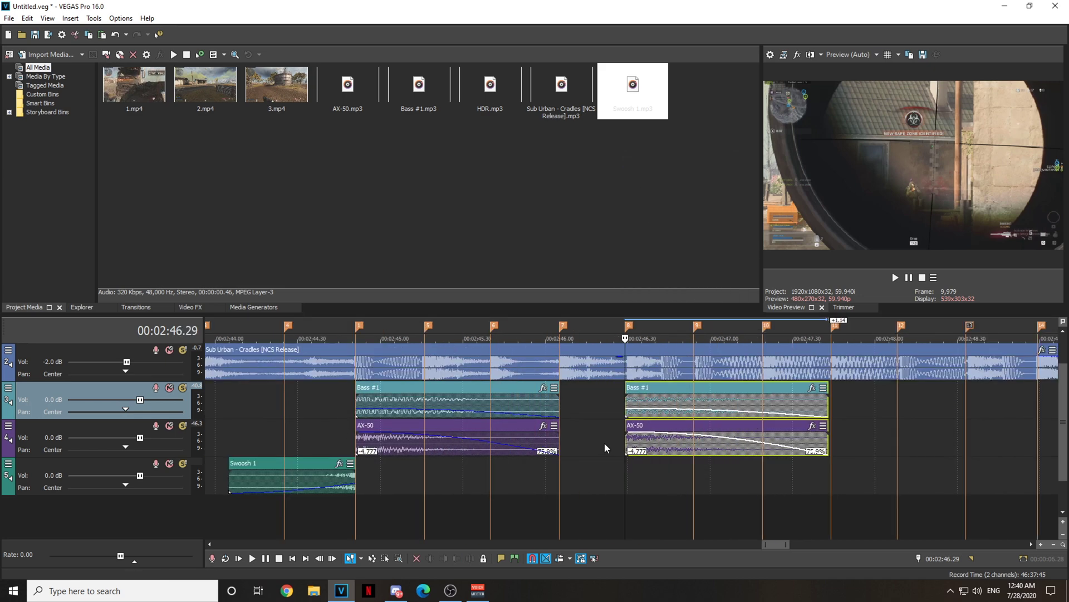
left_click(641, 431)
Set the edit point at 02:48.08, just after the second Bass #1 and AX-50 pair
left_click(590, 416)
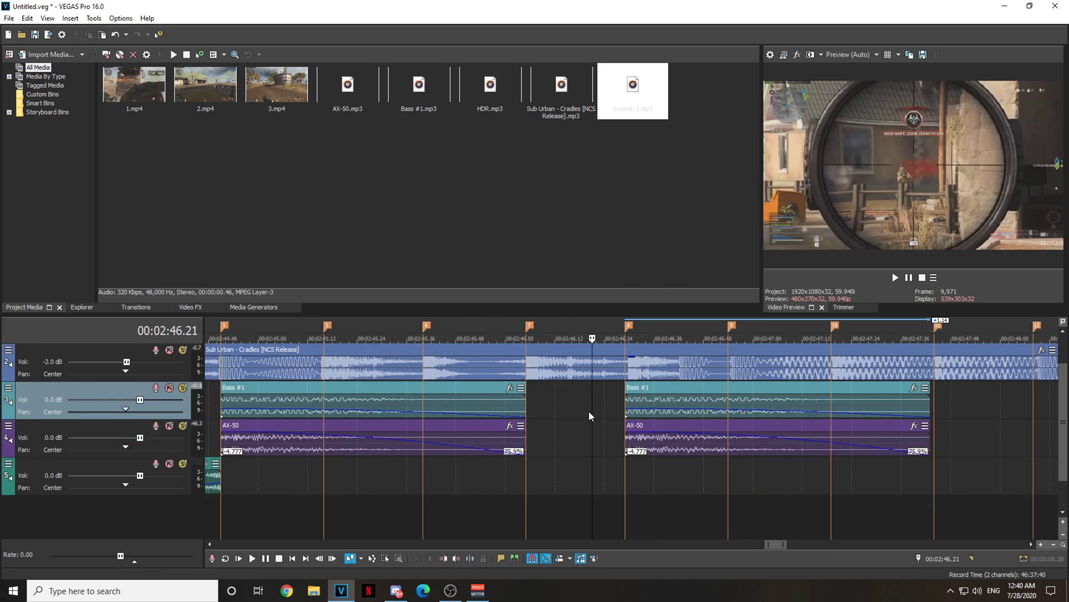
left_click(653, 424)
left_click(640, 379)
left_click(621, 393)
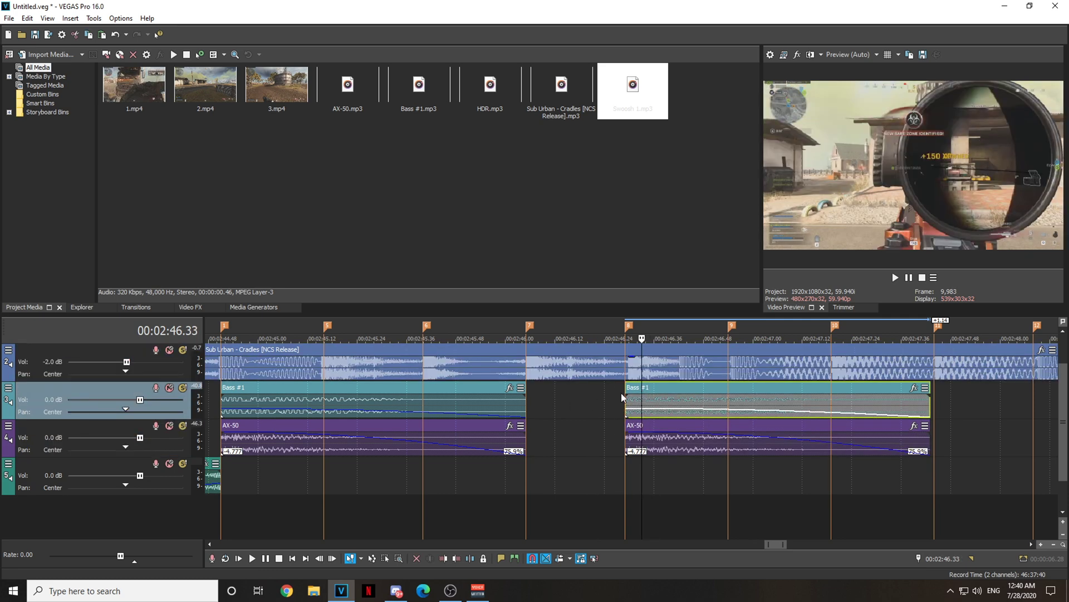
scroll(619, 395, "down", 4)
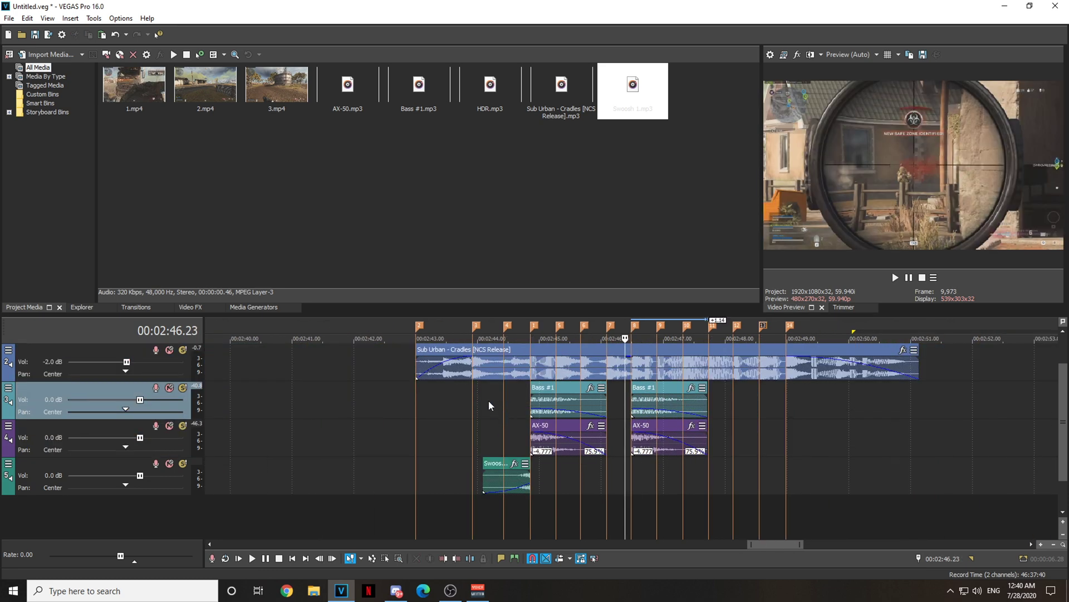
left_click(727, 403)
scroll(658, 405, "up", 4)
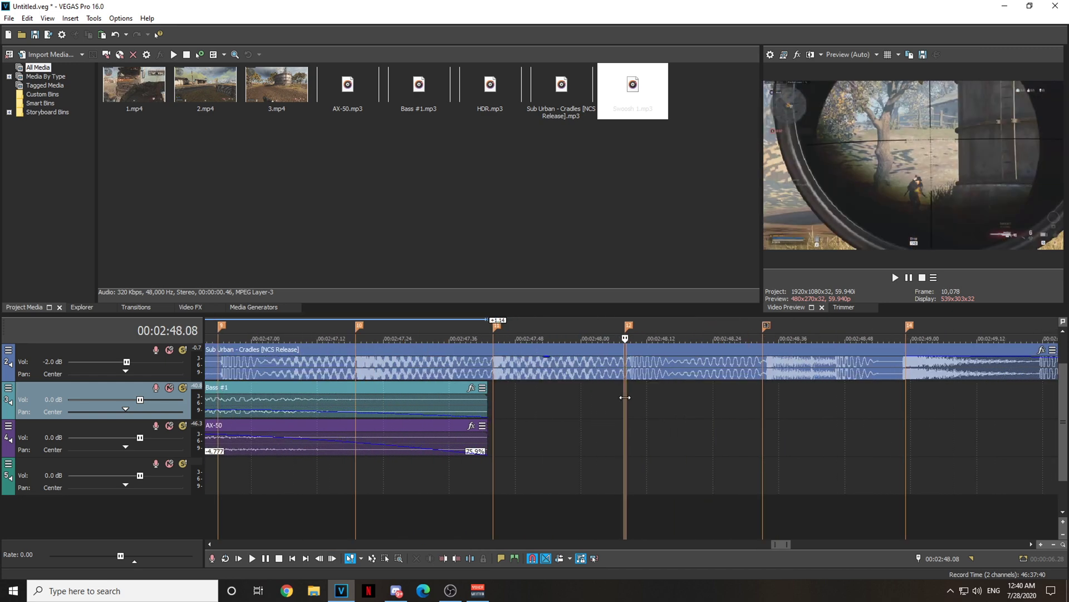
Paste a third Bass #1 and AX-50 pair at the 02:48.08 edit point
right_click(625, 397)
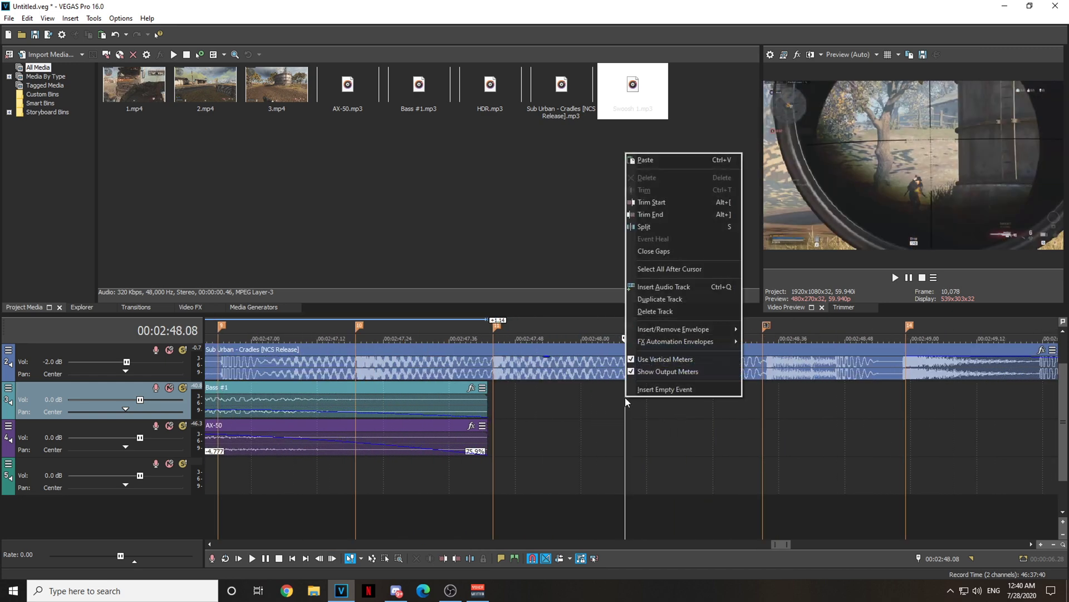
left_click(655, 160)
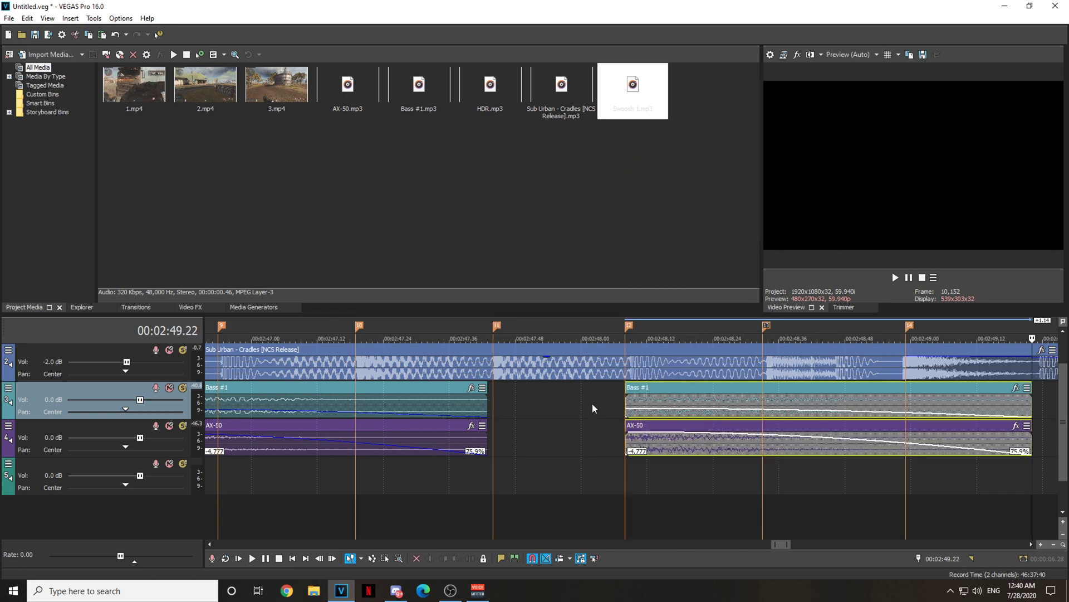
scroll(603, 400, "down", 6)
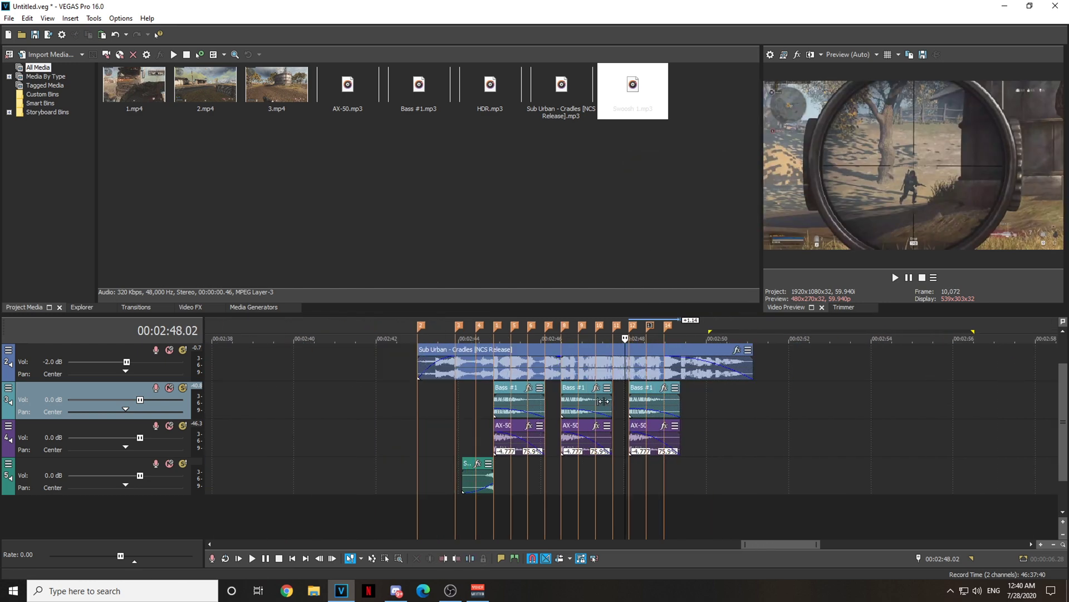
Play the montage back from around 02:44.11 to check the new pair
left_click(466, 400)
left_click(422, 402)
key("space")
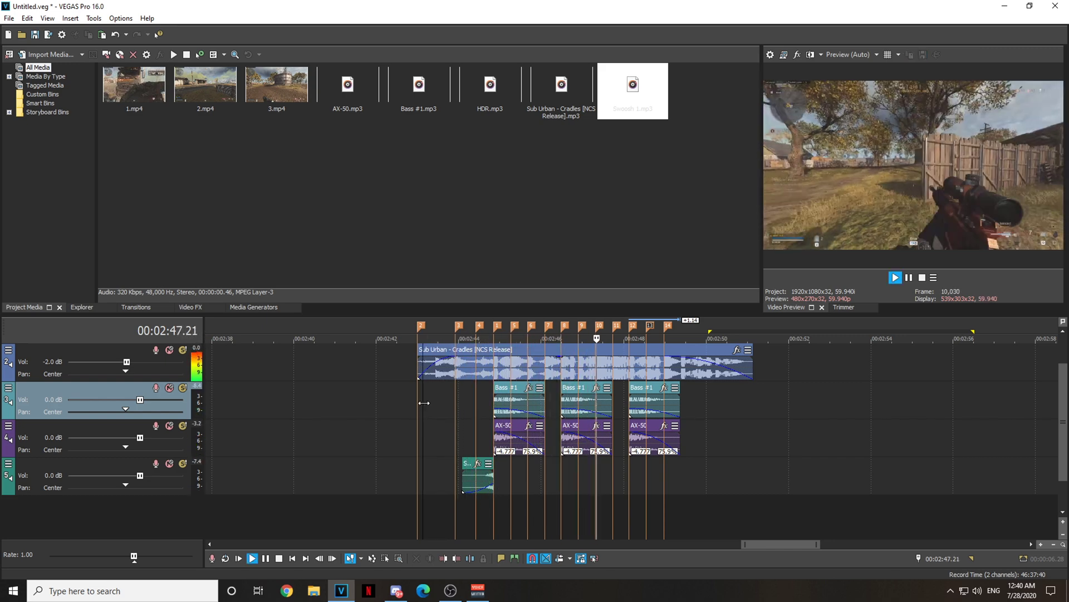
key("space")
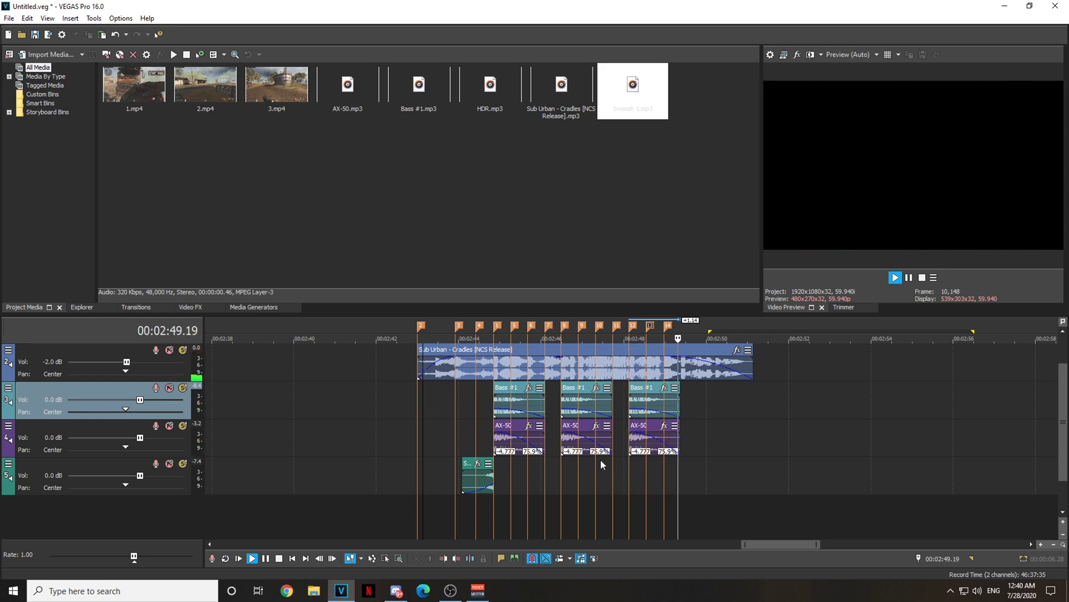
Put the edit point at the third AX-50 event's start, 02:48.08
left_click(632, 477)
scroll(633, 478, "up", 3)
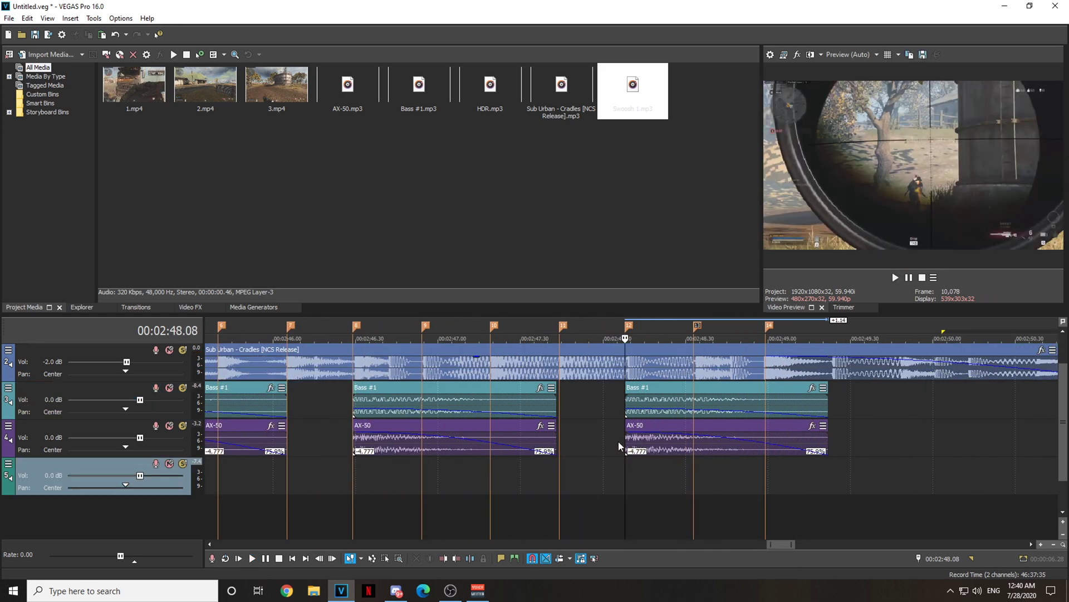
scroll(790, 438, "down", 2)
scroll(1063, 422, "up", 2)
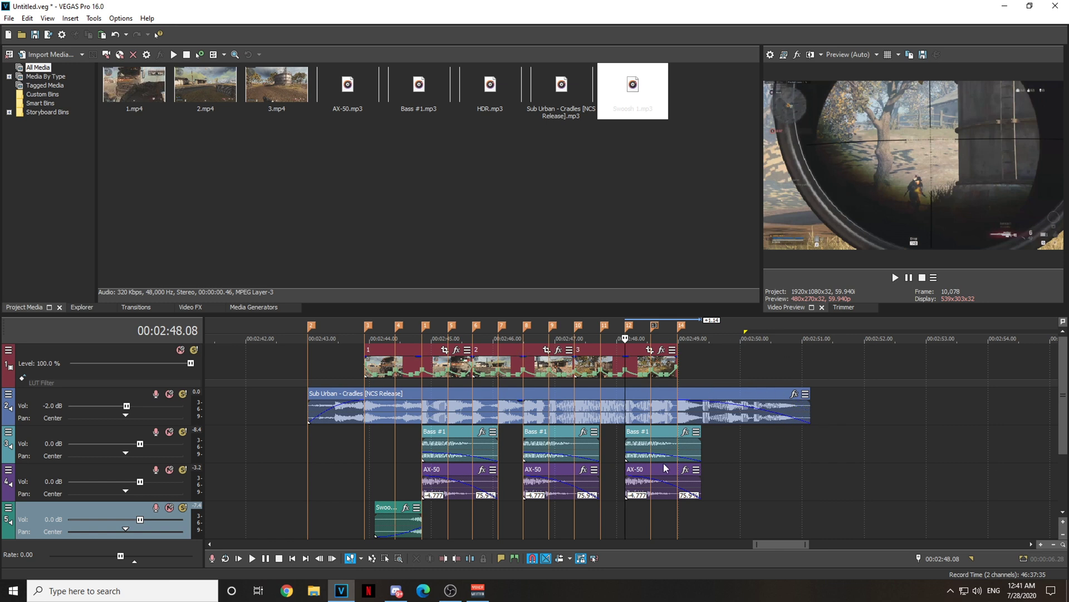
left_click(650, 471)
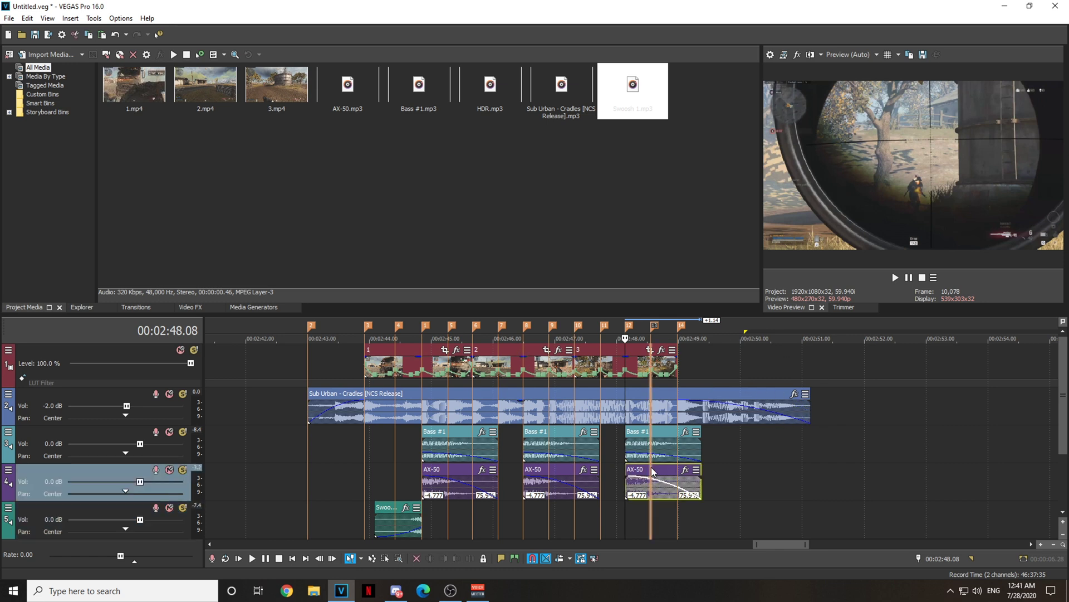
left_click(623, 469)
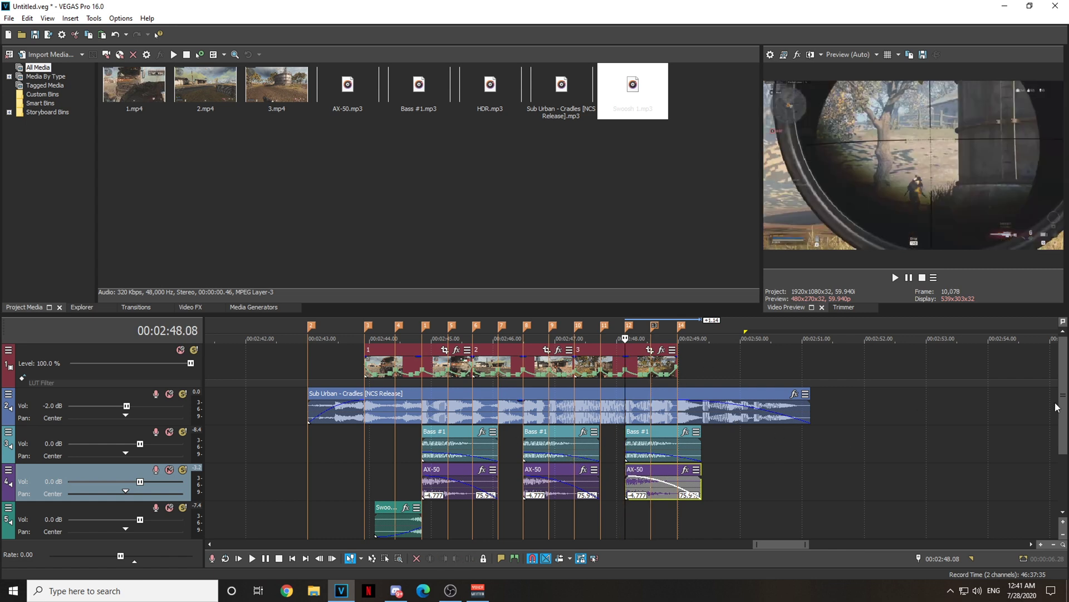
scroll(1061, 415, "down", 2)
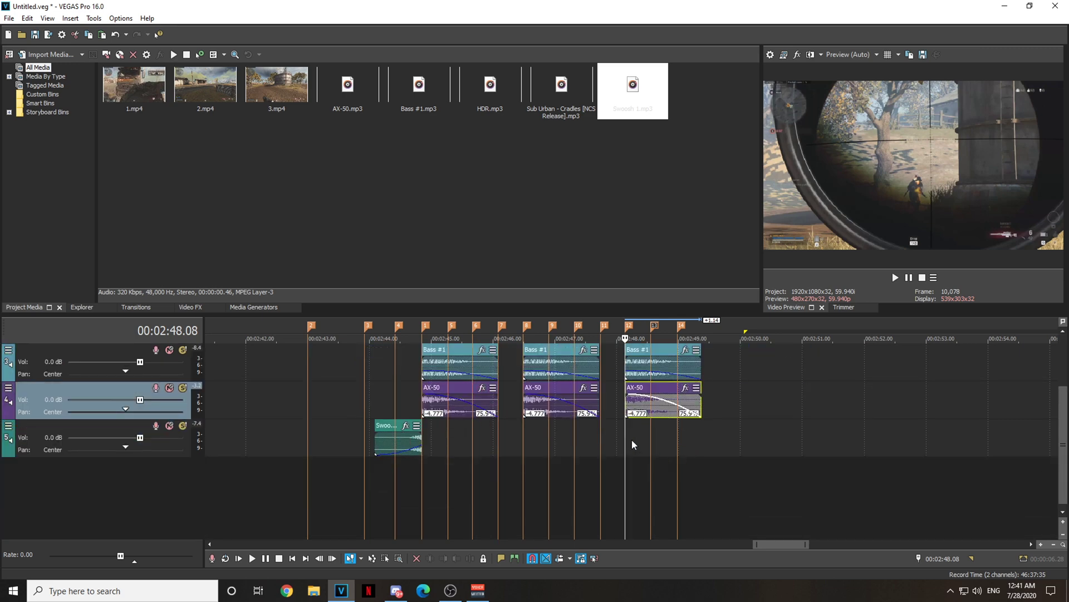
Copy the Swoosh event on track 5
left_click(383, 426)
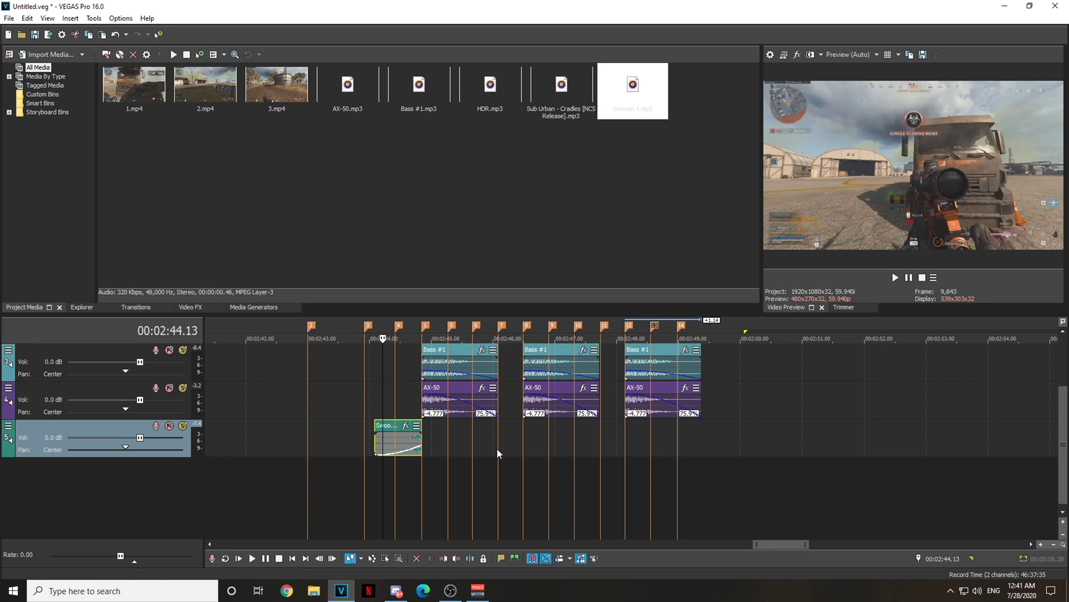
scroll(520, 445, "up", 5)
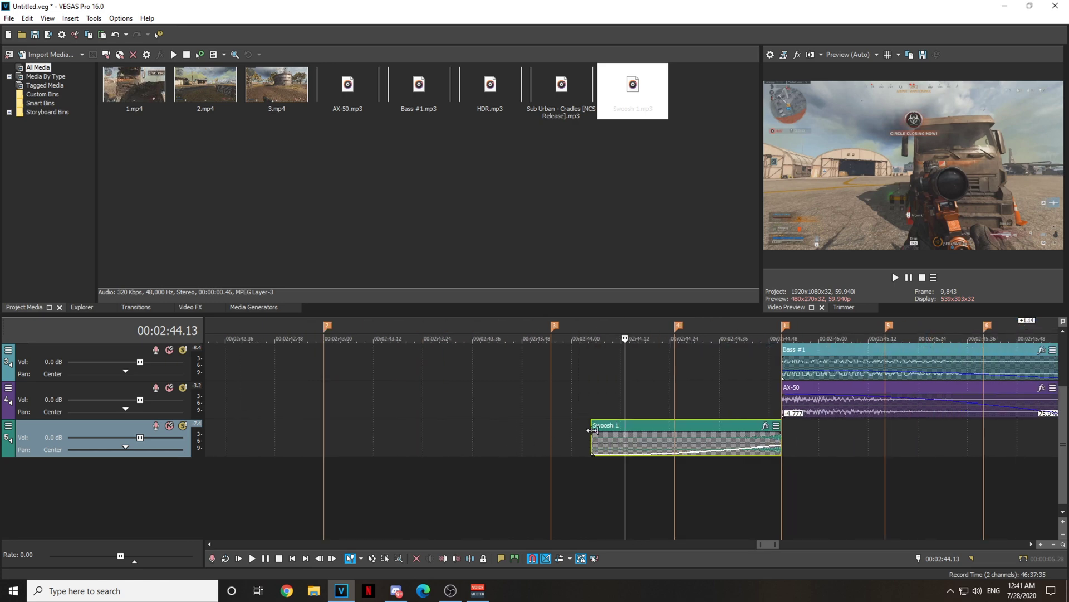
right_click(624, 443)
left_click(675, 262)
scroll(787, 426, "down", 5)
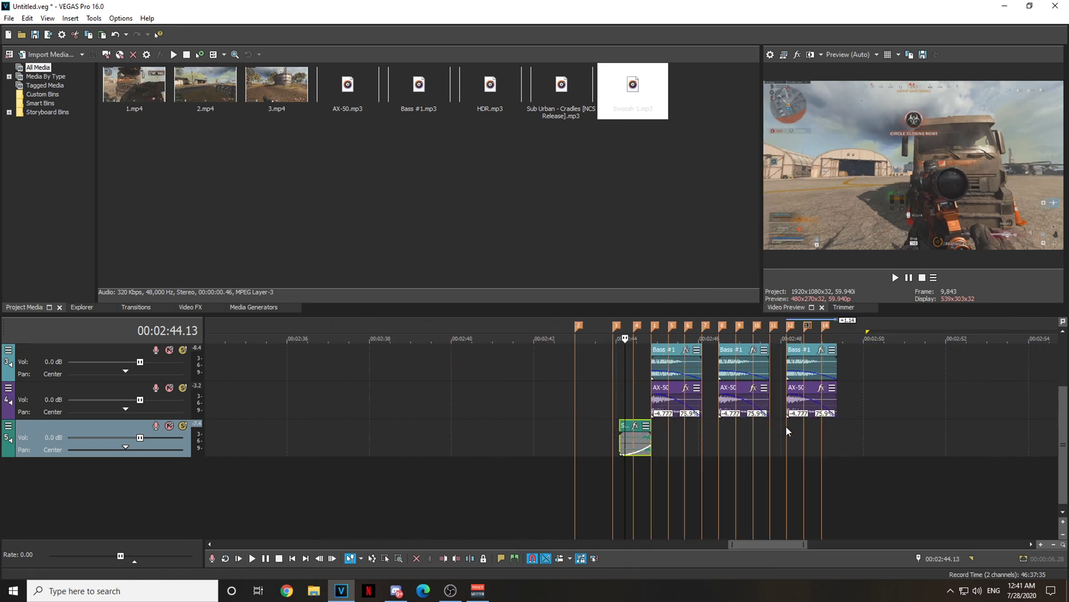
Paste the Swoosh on track 5 at 02:47.54 and shift it earlier to end at AX-50's start
left_click(780, 436)
scroll(653, 434, "up", 5)
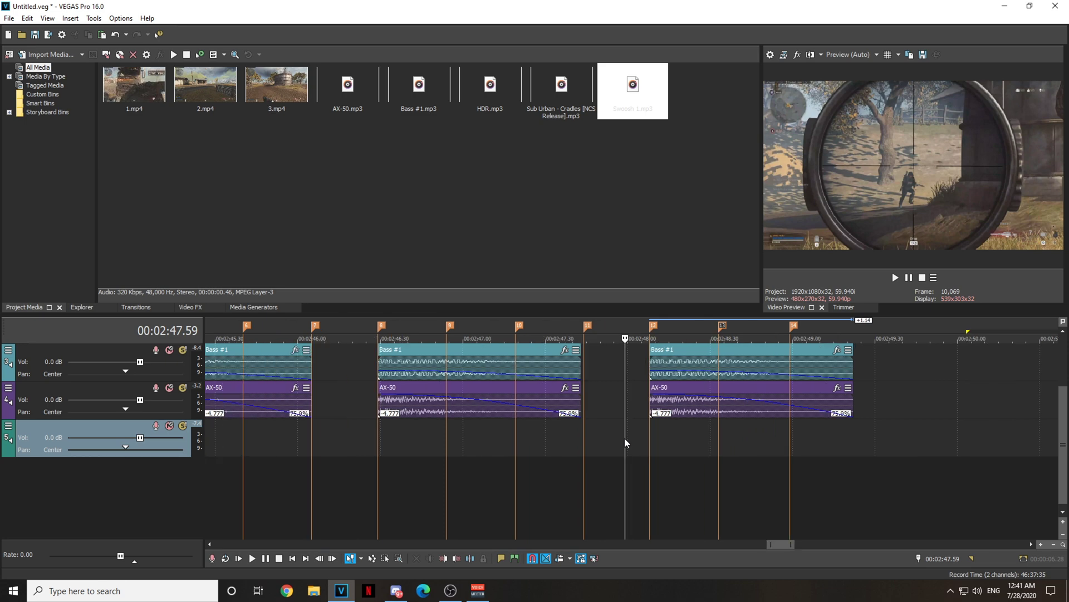
scroll(628, 432, "down", 3)
left_click(516, 433)
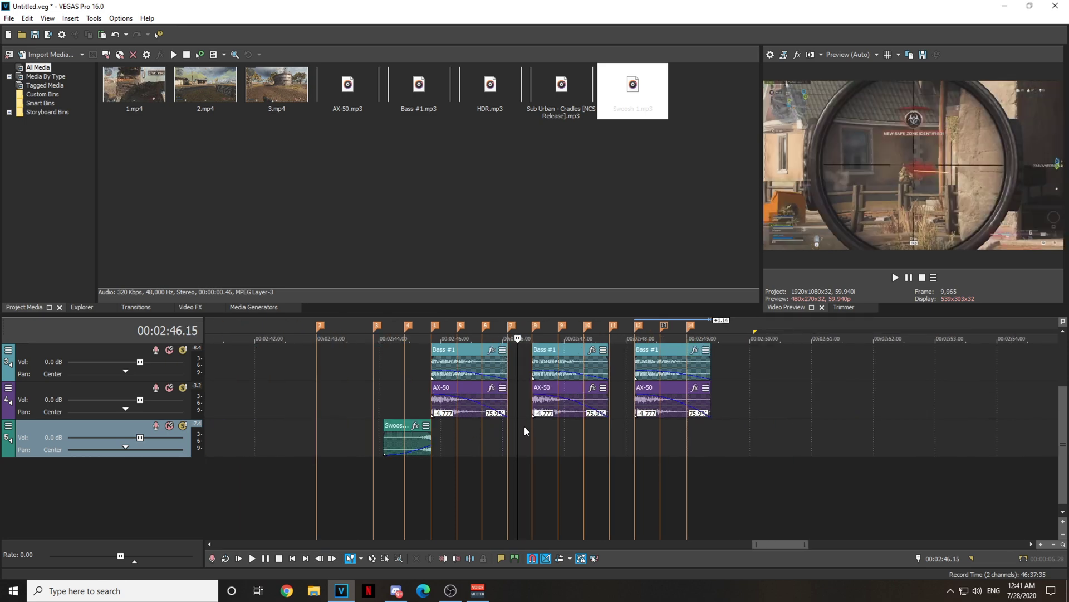
left_click(620, 439)
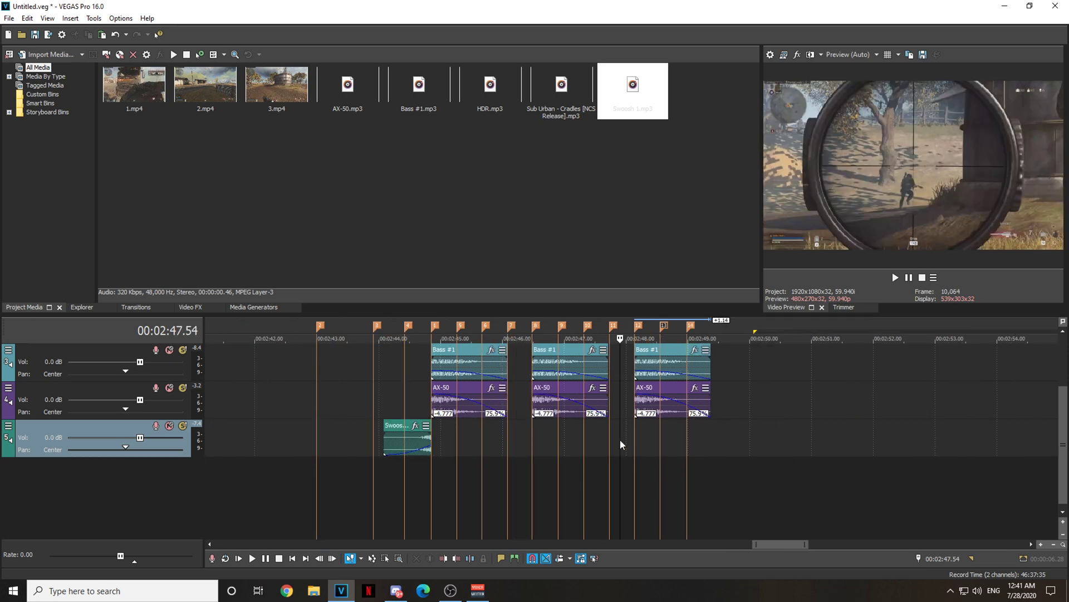
key("ctrl+v")
scroll(622, 439, "up", 3)
left_click_drag(533, 429, 463, 426)
Check the new Swoosh lines up with the last Bass #1 and AX-50, then play from 02:43.6
left_click(538, 398)
left_click(465, 426)
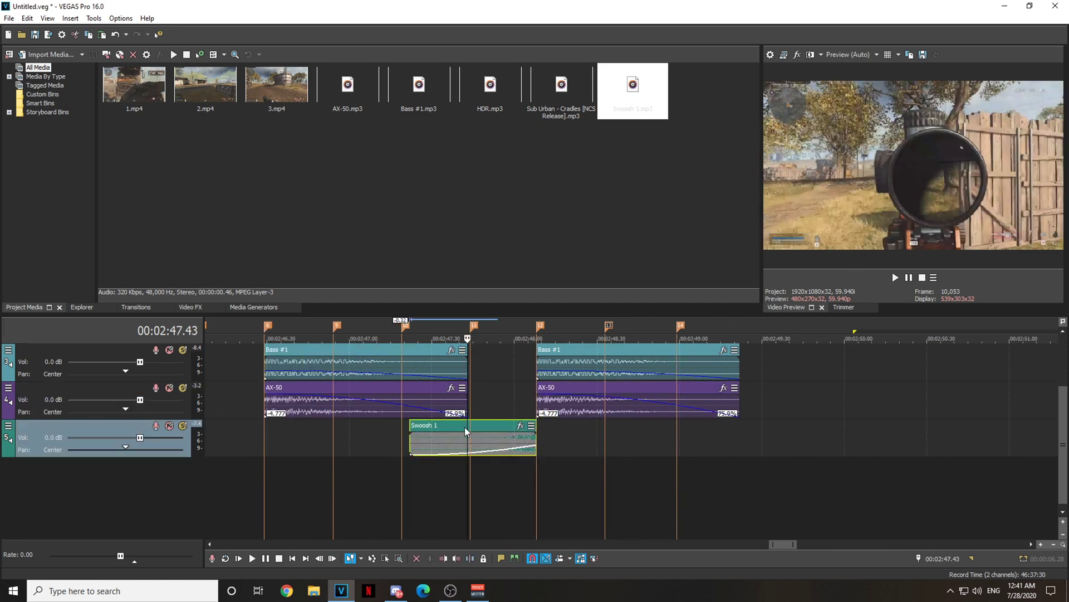
left_click(548, 400)
left_click(551, 362)
left_click(548, 399)
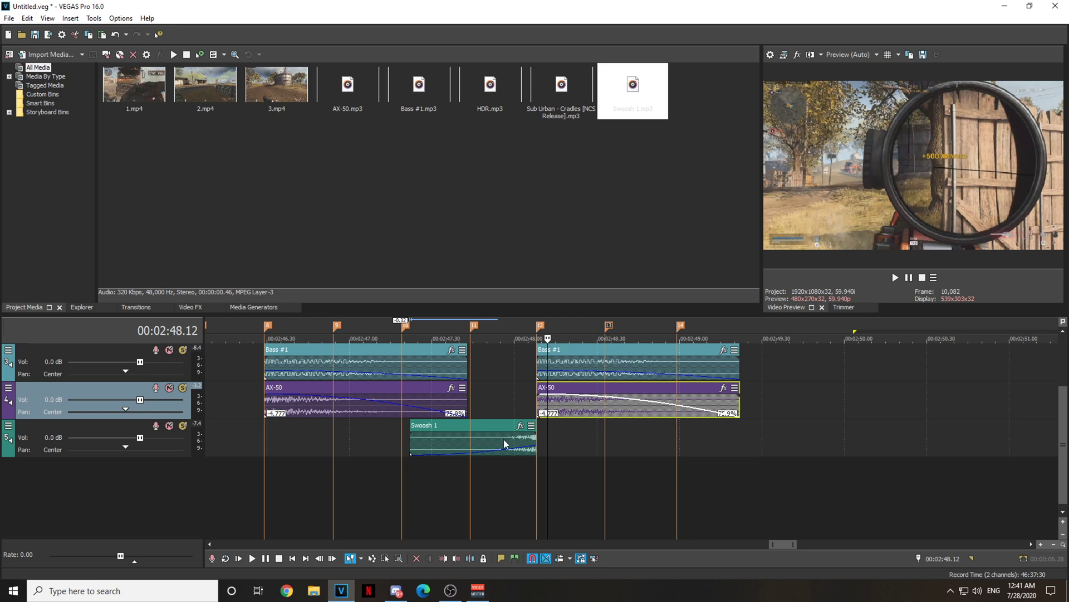
left_click(471, 440)
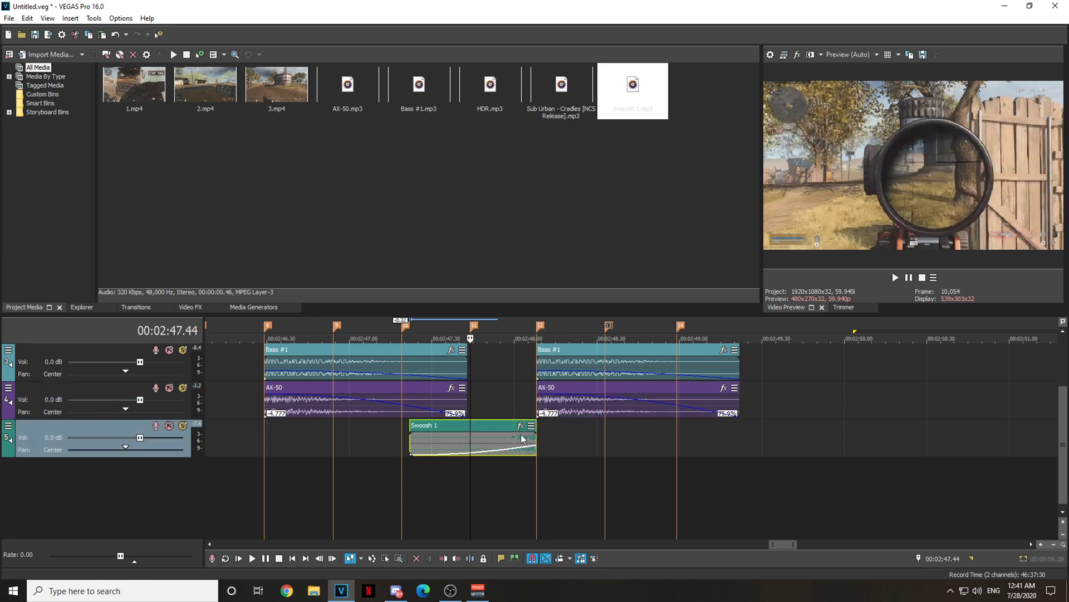
scroll(554, 413, "down", 3)
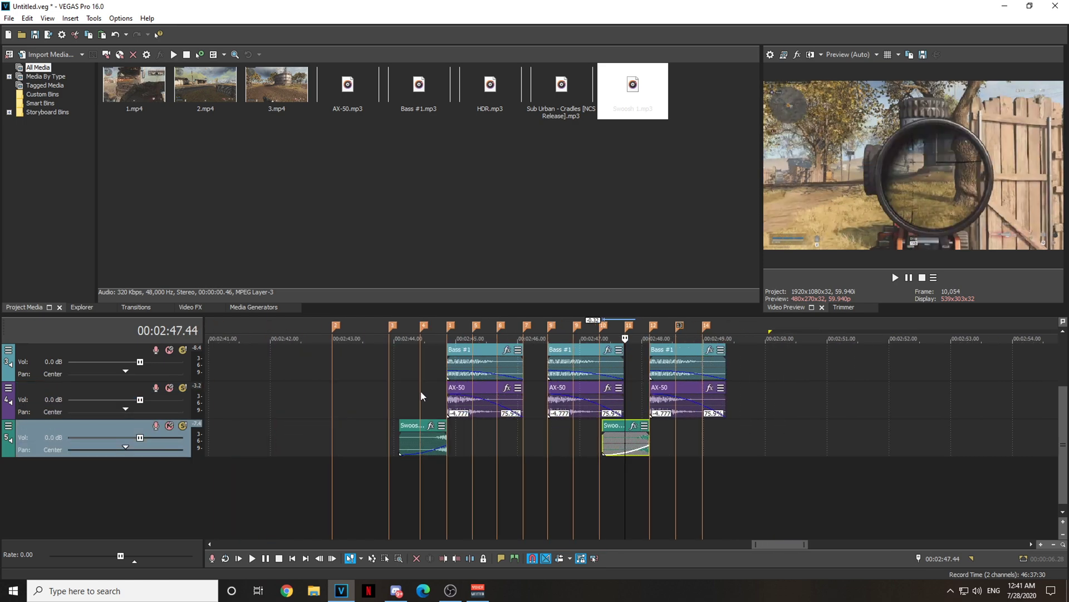
left_click(372, 377)
key("space")
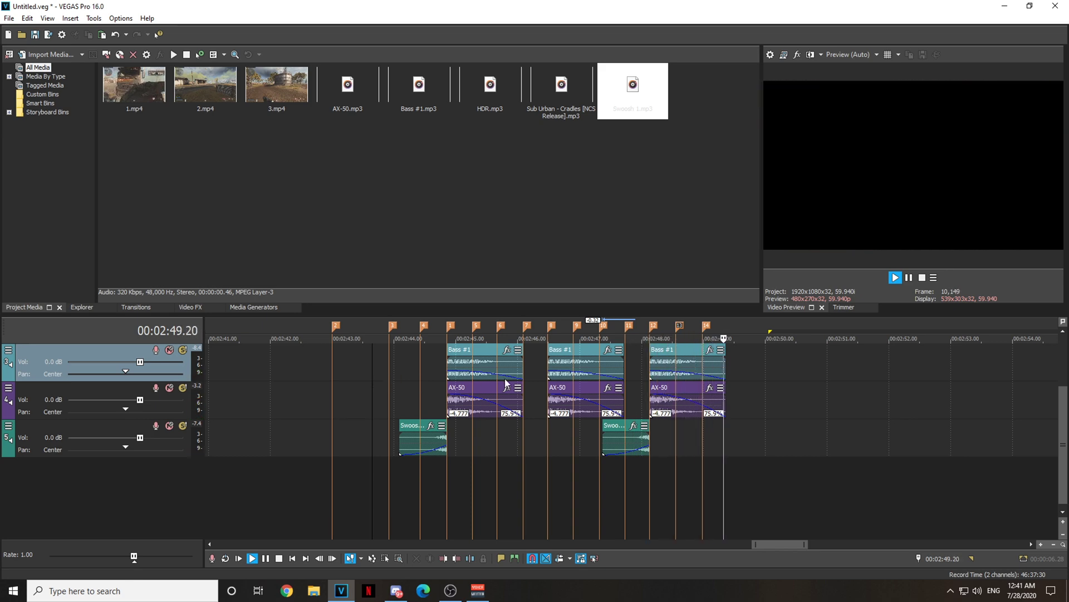
key("space")
scroll(1066, 425, "up", 2)
scroll(756, 423, "down", 2)
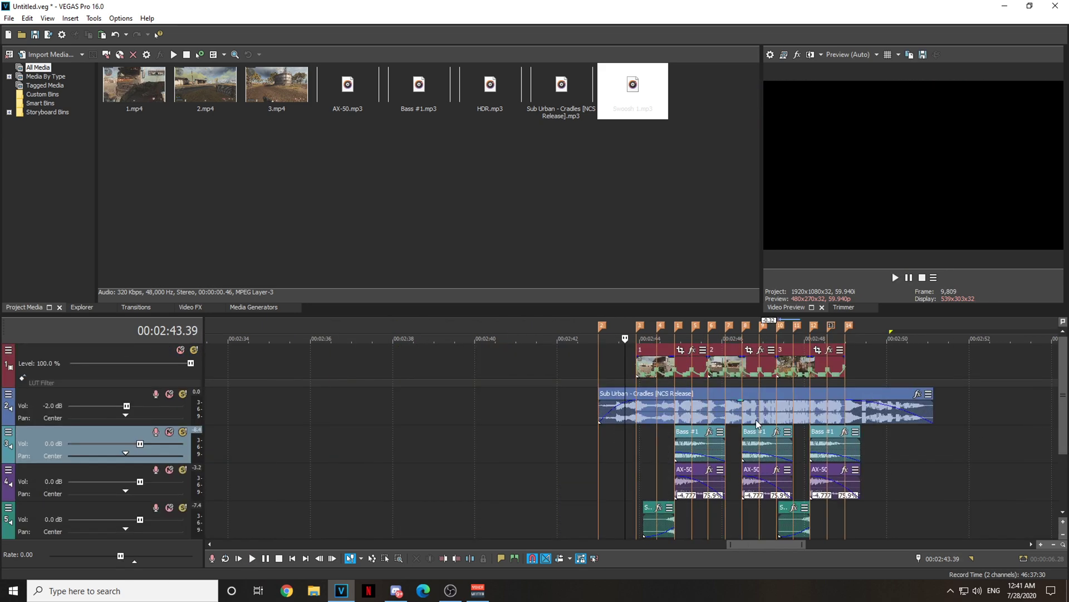
scroll(872, 460, "down", 1)
left_click(774, 459)
scroll(774, 459, "up", 3)
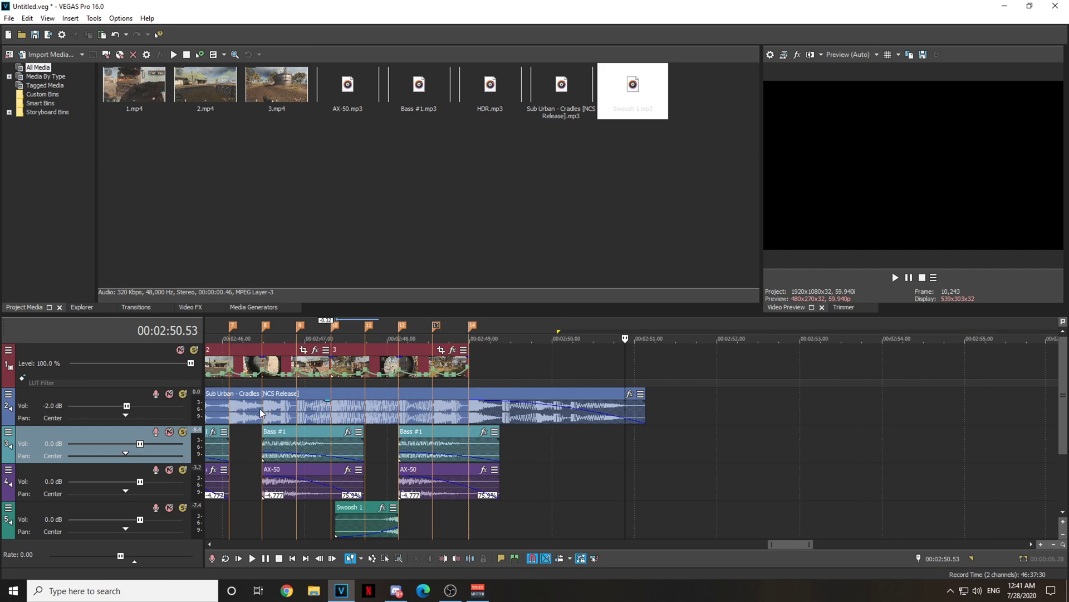
left_click(260, 412)
scroll(616, 438, "up", 2)
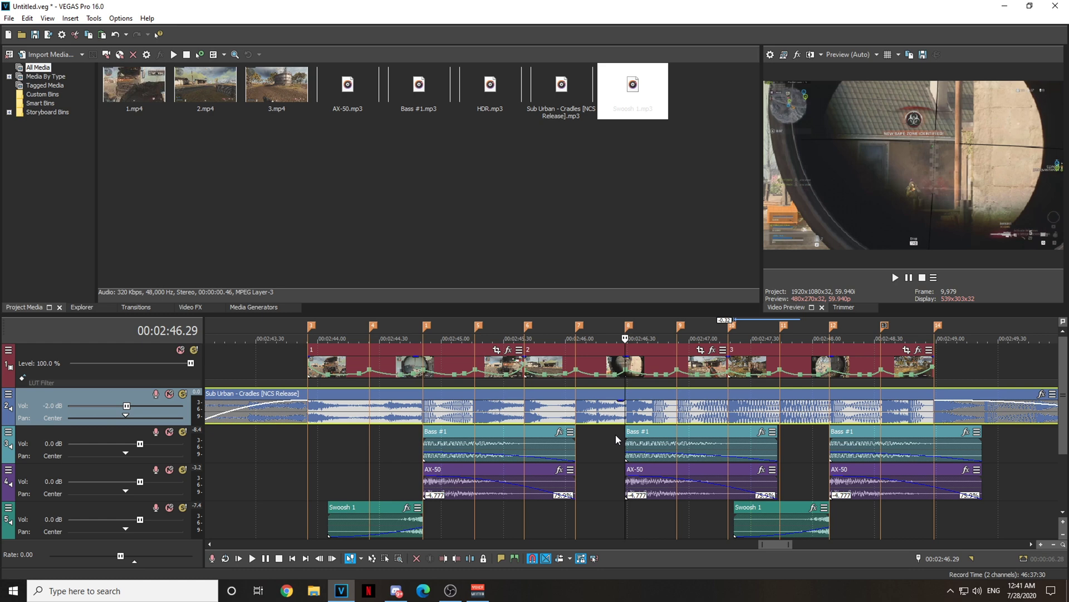
left_click(532, 412)
left_click(576, 416)
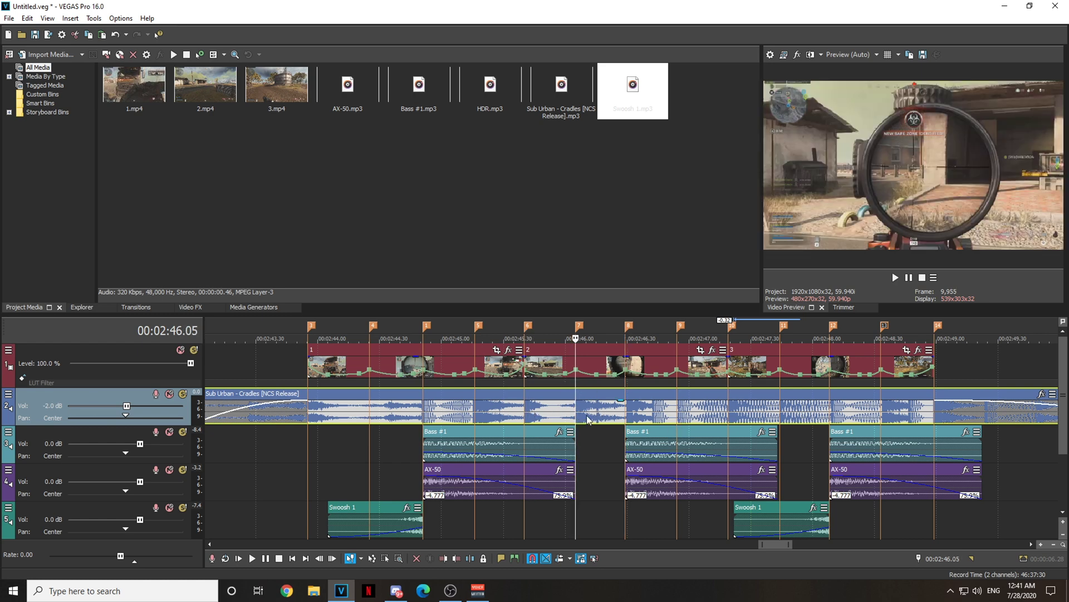
scroll(1063, 401, "down", 1)
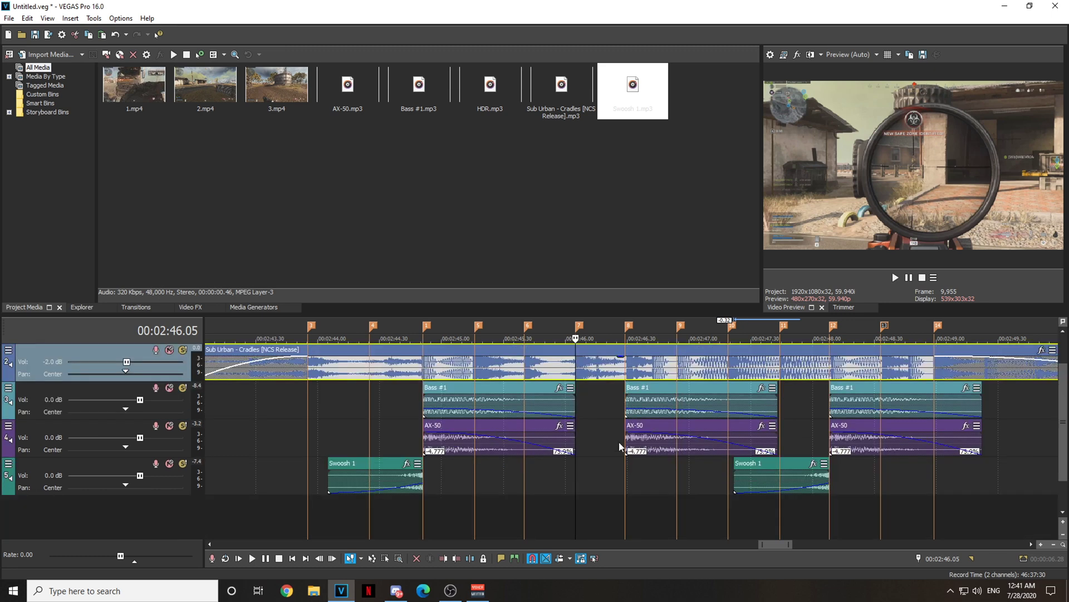
left_click(626, 444)
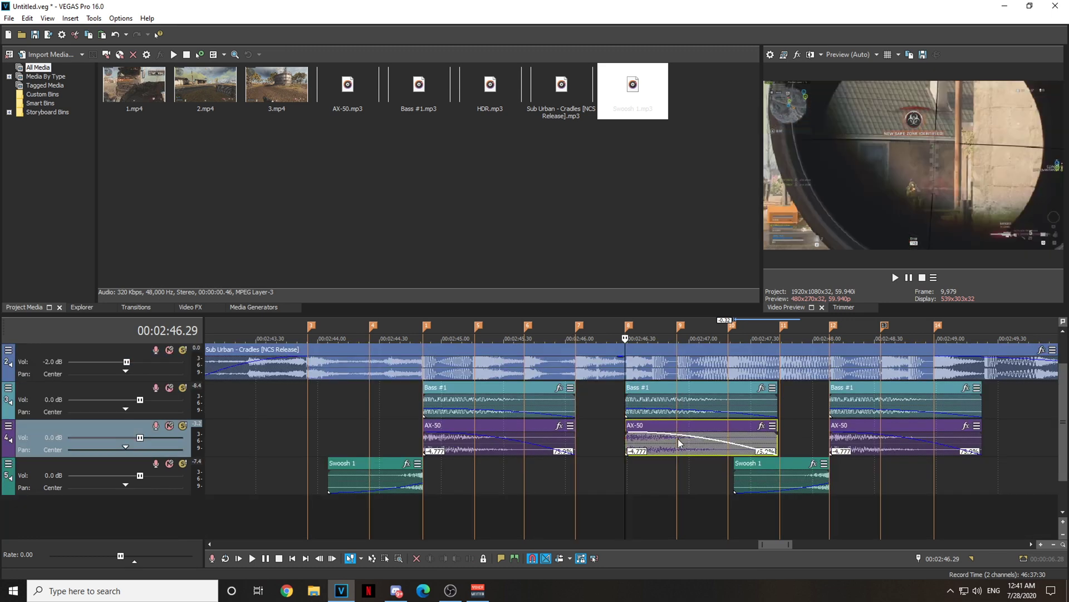
left_click(487, 91)
scroll(676, 426, "down", 2)
left_click_drag(499, 87, 805, 445)
scroll(805, 446, "up", 4)
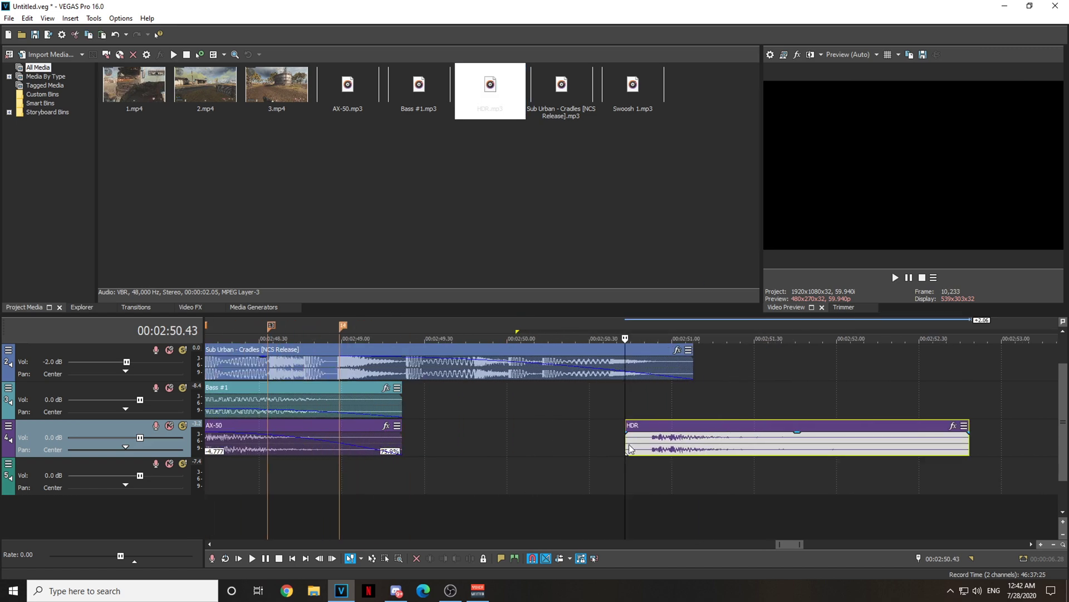
left_click_drag(629, 449, 649, 450)
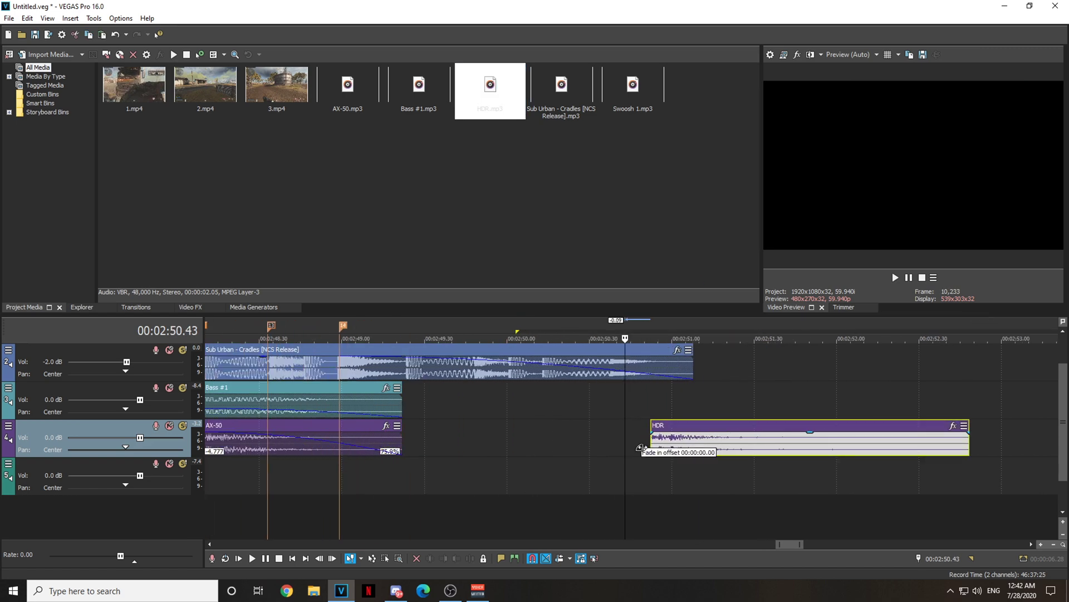
scroll(666, 426, "down", 2)
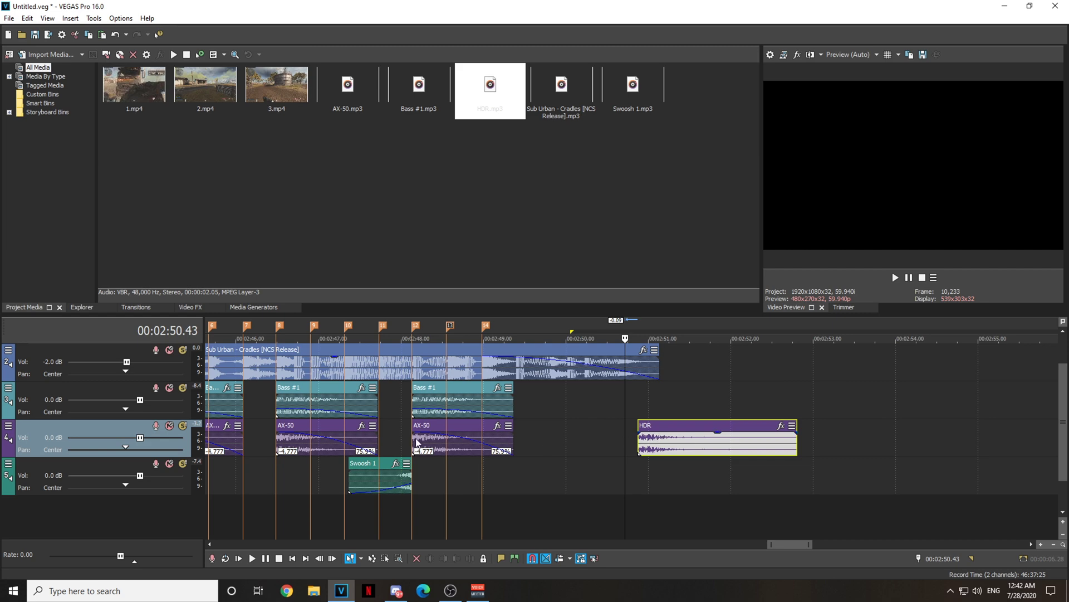
left_click(417, 443)
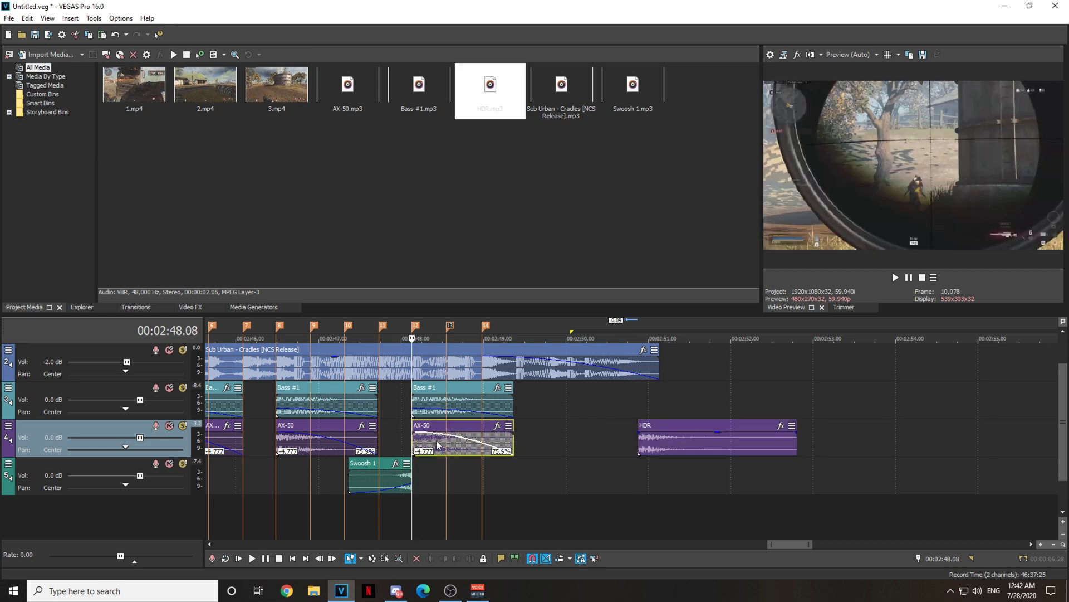
right_click(432, 442)
left_click(433, 442)
scroll(601, 429, "up", 4)
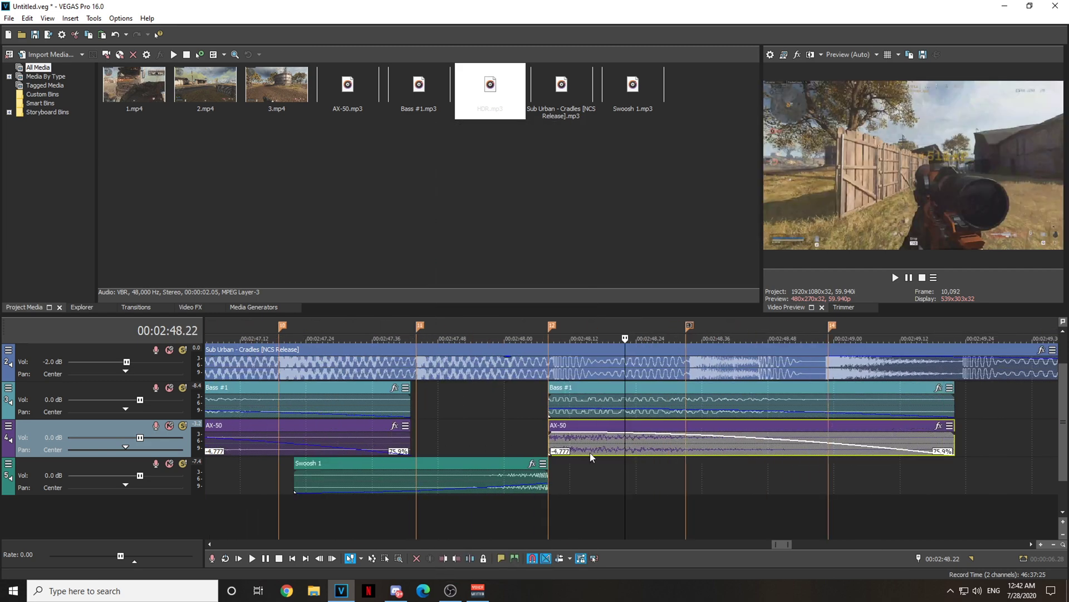
right_click(623, 429)
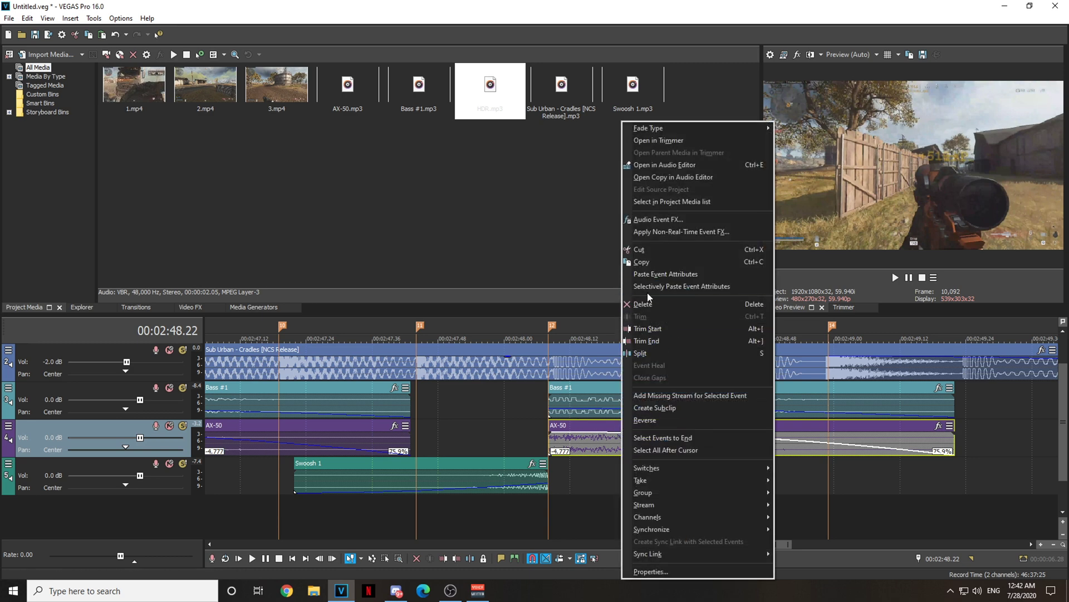
Paste the AX-50 event's attributes onto the HDR gunshot event
left_click(653, 262)
scroll(684, 421, "down", 5)
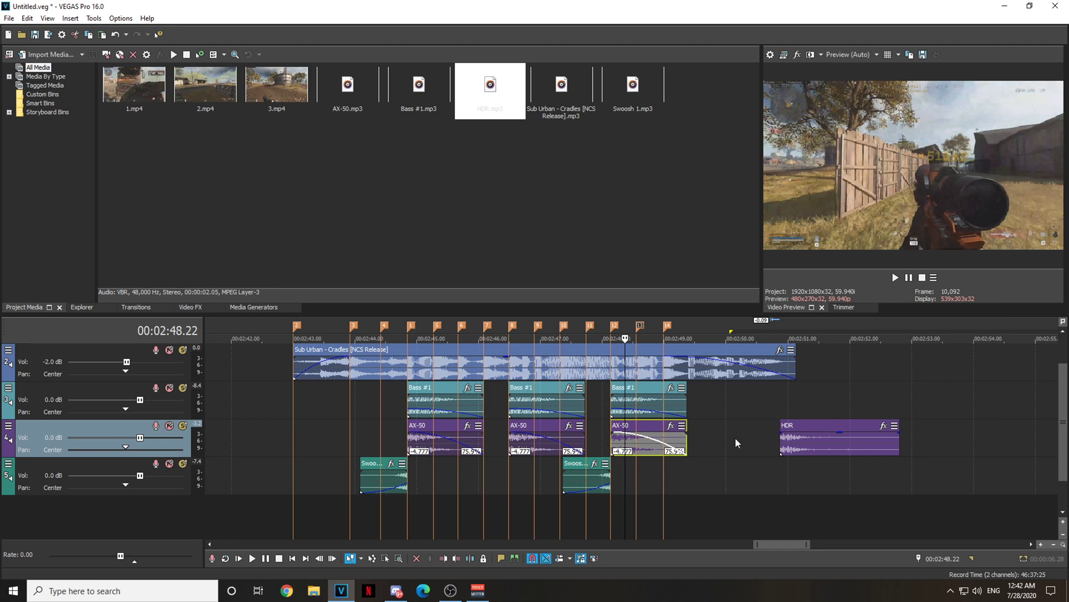
left_click(794, 440)
scroll(590, 437, "up", 5)
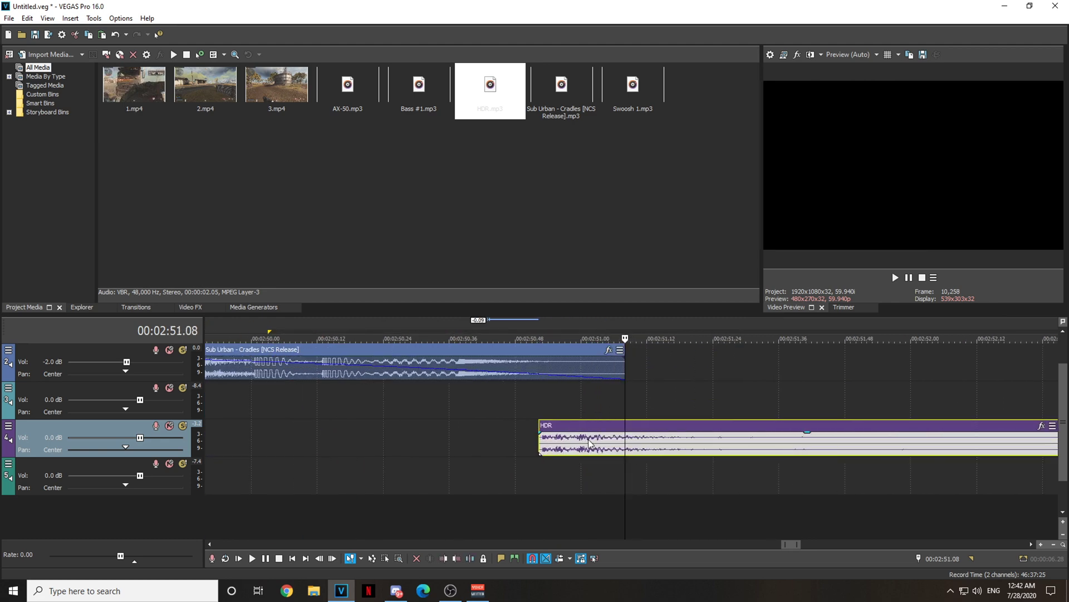
right_click(589, 437)
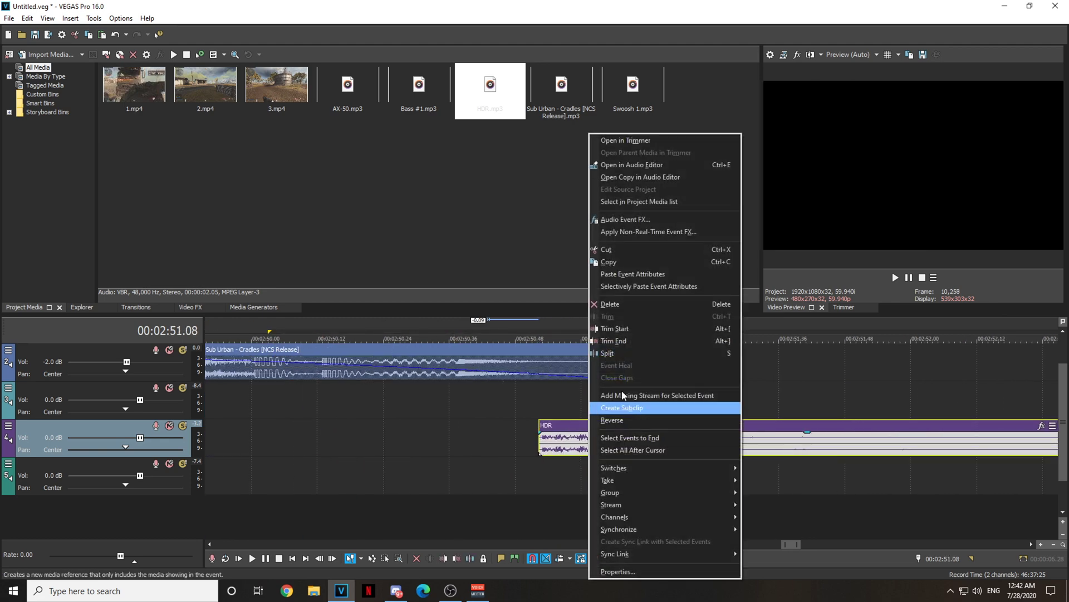
left_click(636, 274)
scroll(683, 411, "down", 4)
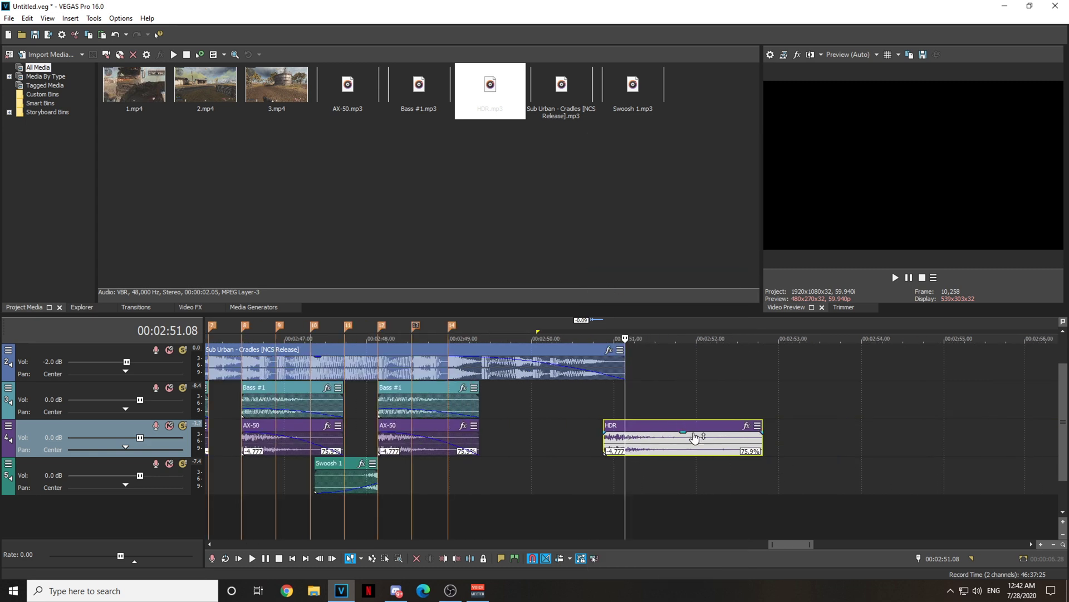
Fade the HDR event out across its whole length
scroll(695, 437, "up", 2)
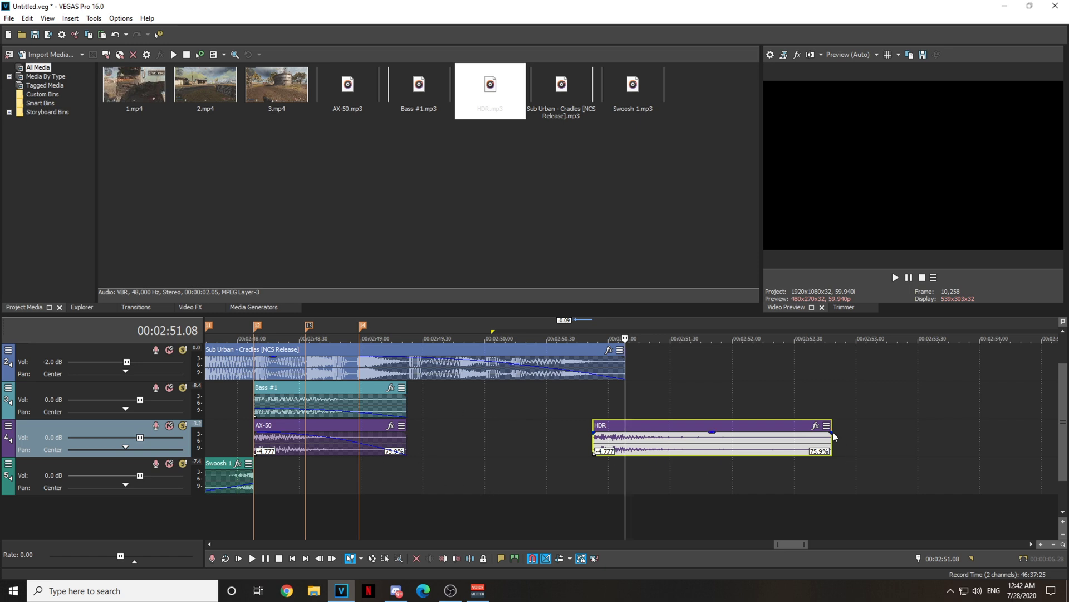
left_click(675, 440)
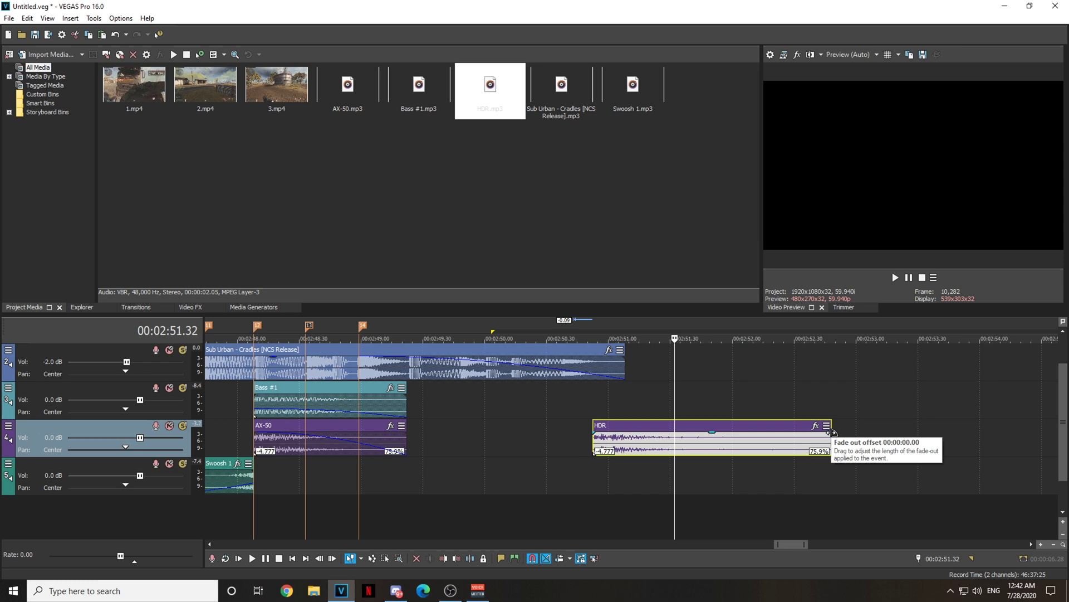
left_click_drag(830, 423, 415, 426)
Move HDR into the third AX-50 slot, shift that AX-50 aside, and shorten HDR's end
scroll(613, 437, "down", 4)
left_click_drag(620, 437, 759, 428)
left_click_drag(585, 427, 508, 427)
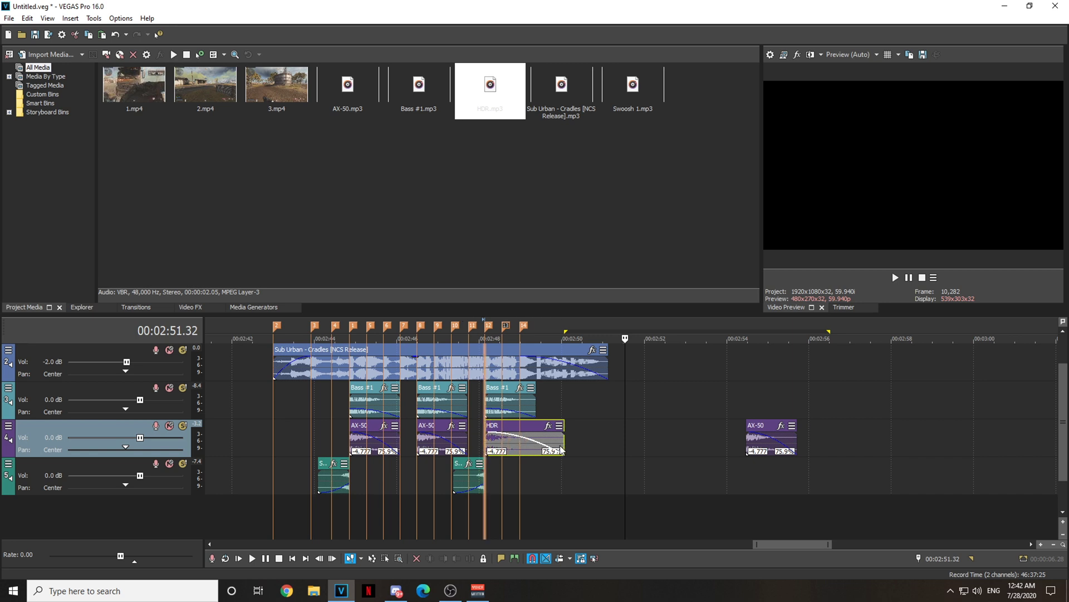
left_click_drag(566, 445, 538, 445)
Play back the third shot's sounds from just before 02:47.55
left_click(493, 395)
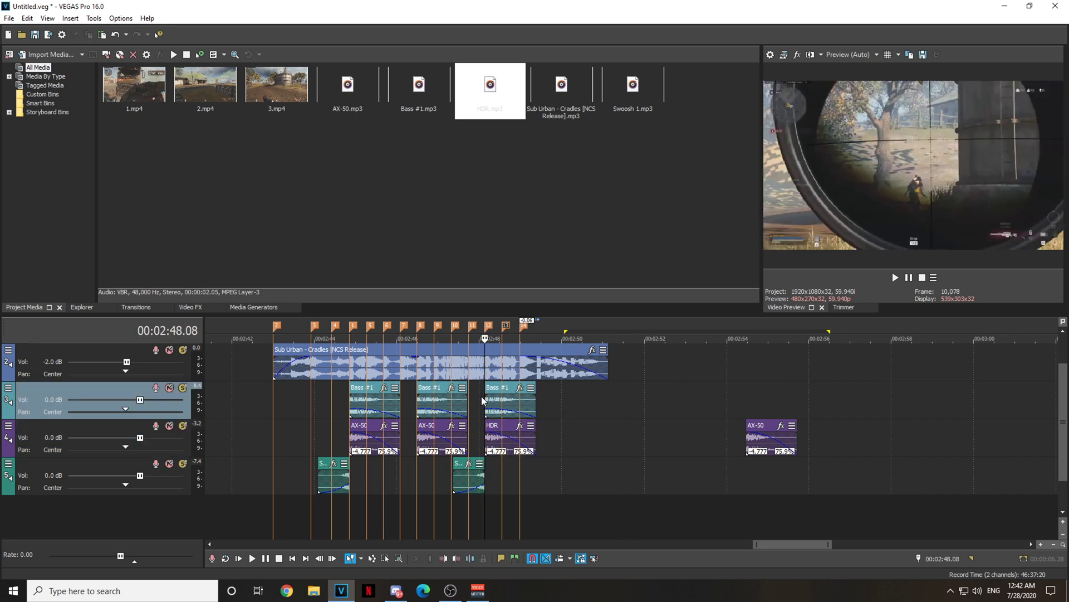
scroll(536, 397, "up", 5)
left_click(570, 400)
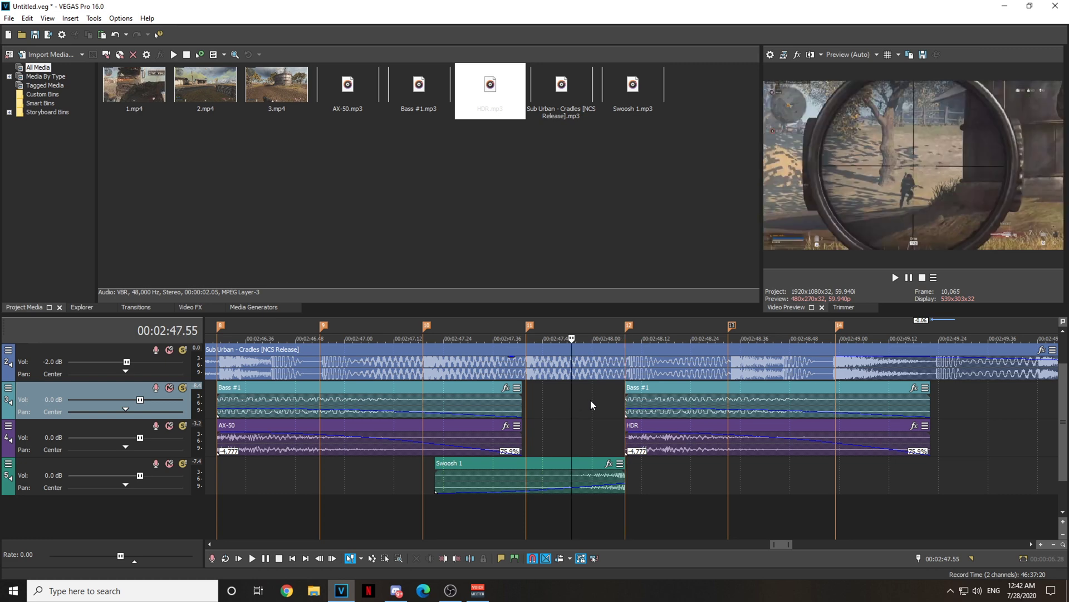
scroll(590, 399, "down", 2)
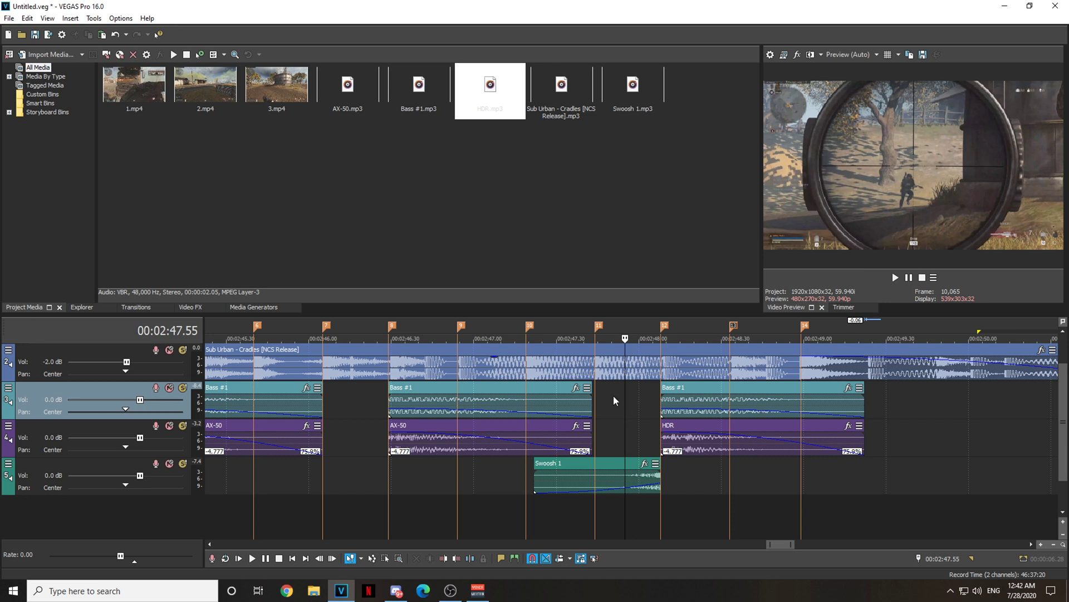
left_click(661, 442)
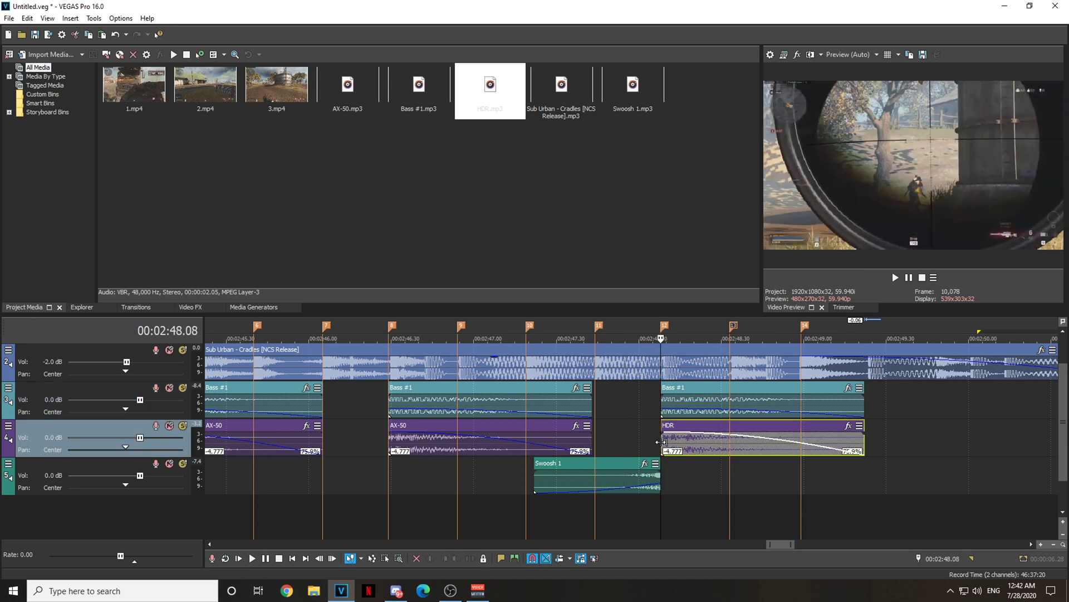
left_click(404, 425)
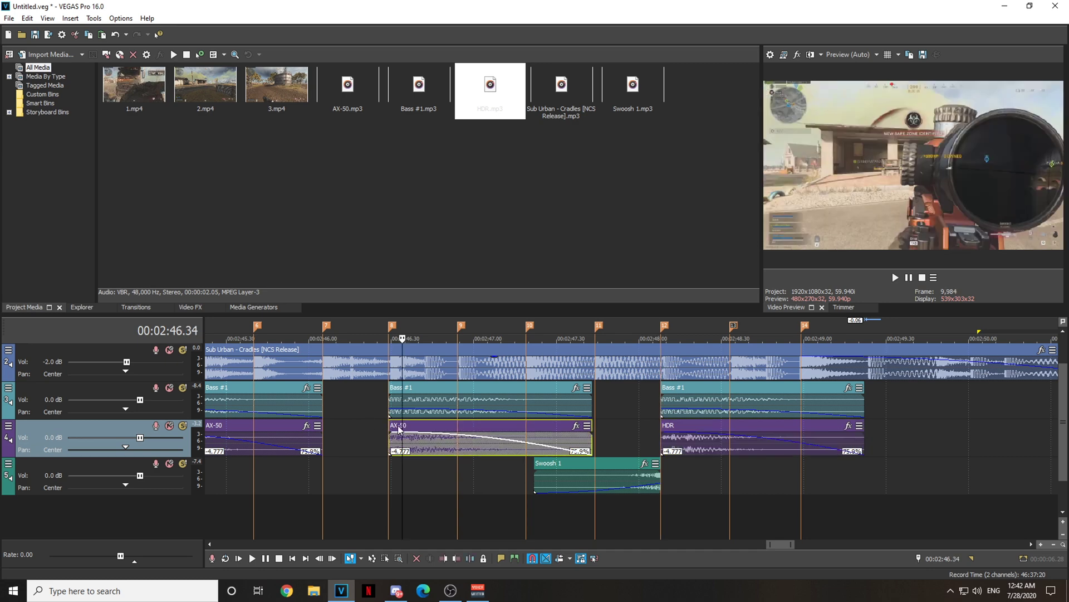
left_click(390, 425)
left_click(596, 403)
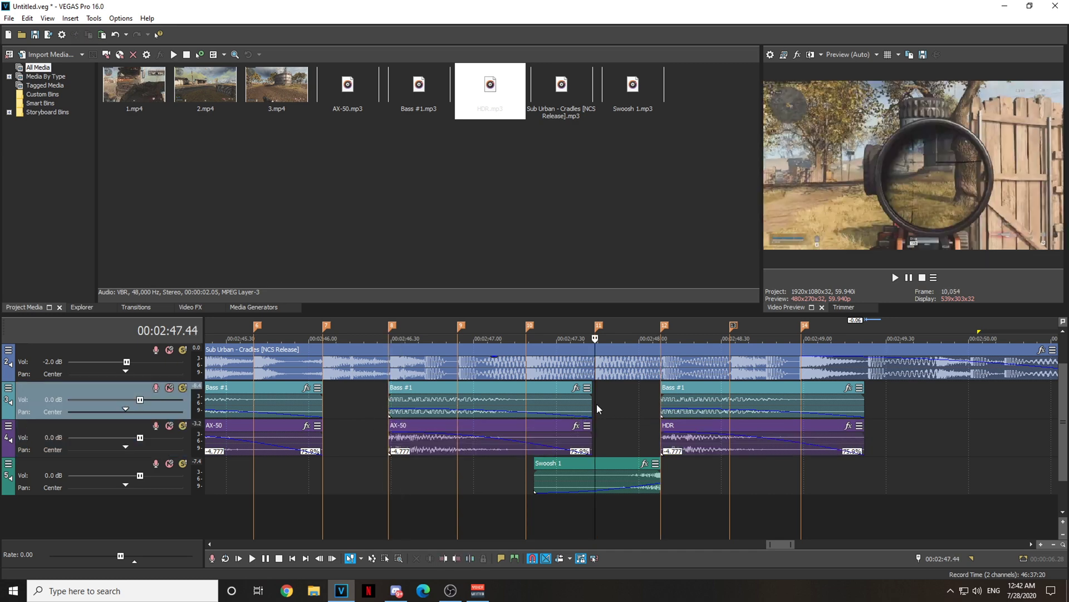
key("space")
key("space")
Move HDR out past the music's end and audition it from 00:02:52.25
scroll(752, 457, "down", 6)
left_click_drag(659, 437, 785, 441)
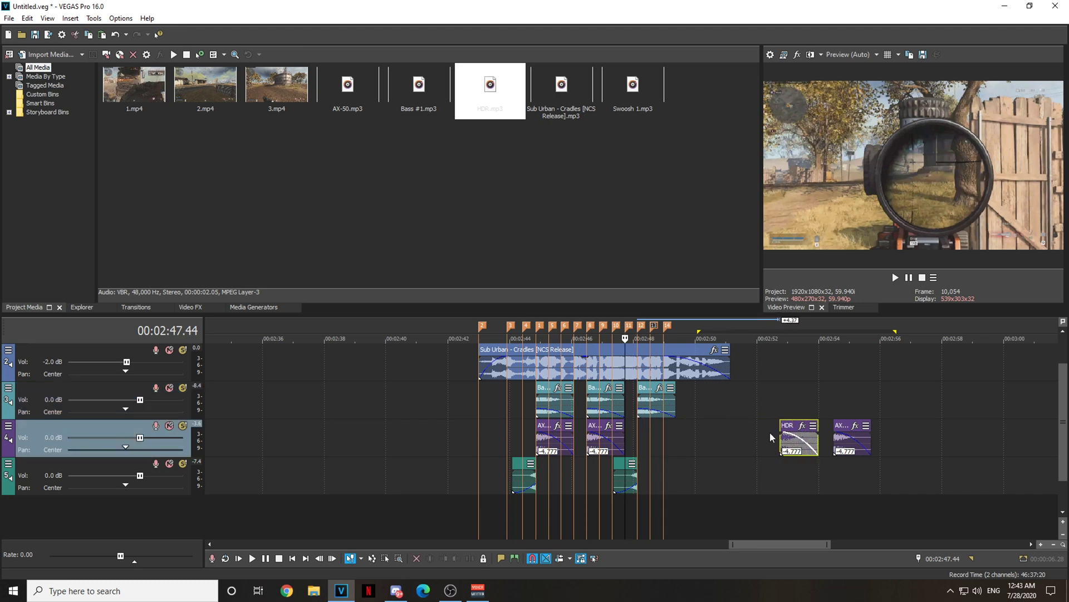
left_click(772, 438)
scroll(772, 438, "up", 2)
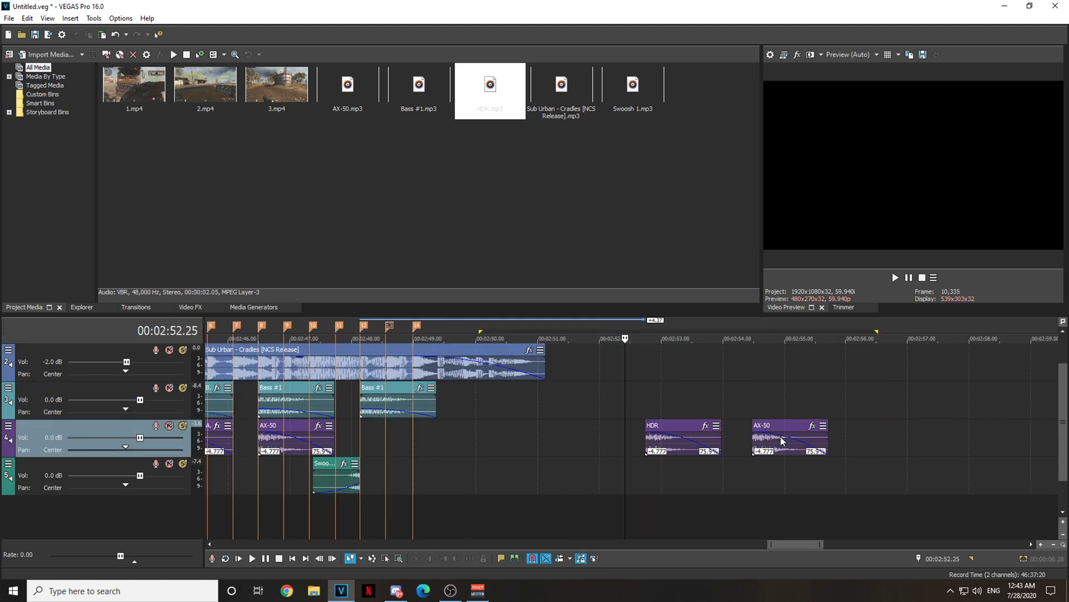
key("space")
key("space")
left_click(734, 437)
key("space")
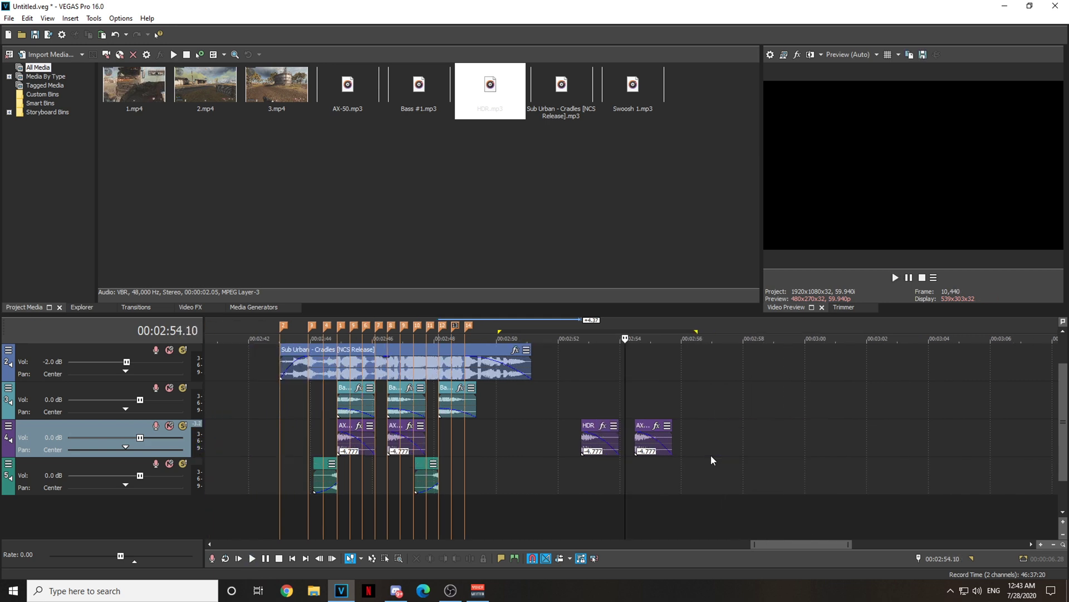
Return the AX-50 clip beneath the third Bass #1 hit and select the leftover HDR
left_click(280, 414)
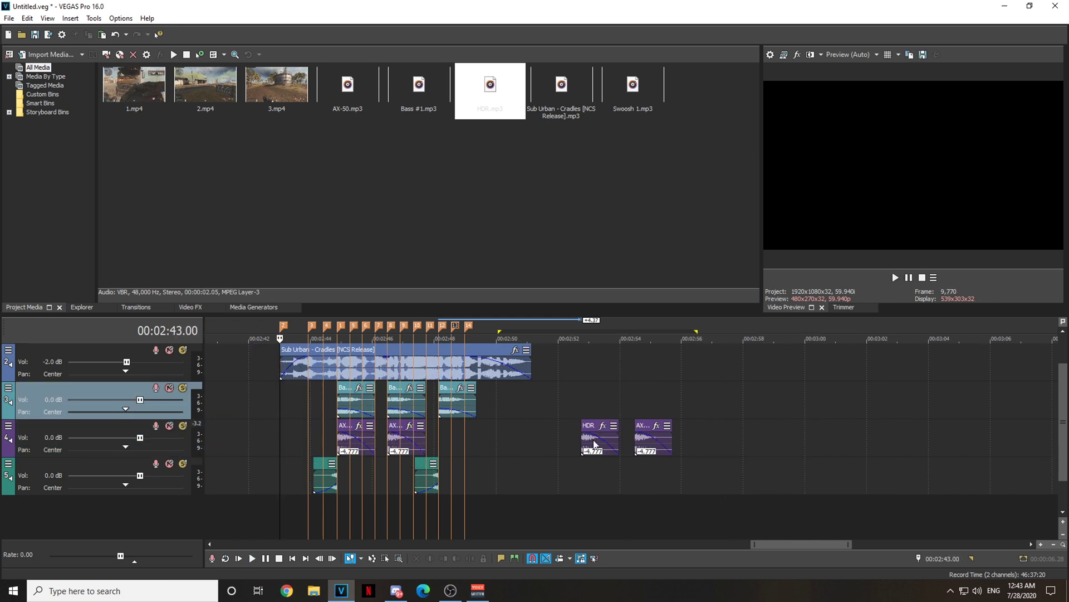
scroll(594, 443, "left", 5)
left_click_drag(989, 428, 791, 428)
left_click(934, 428)
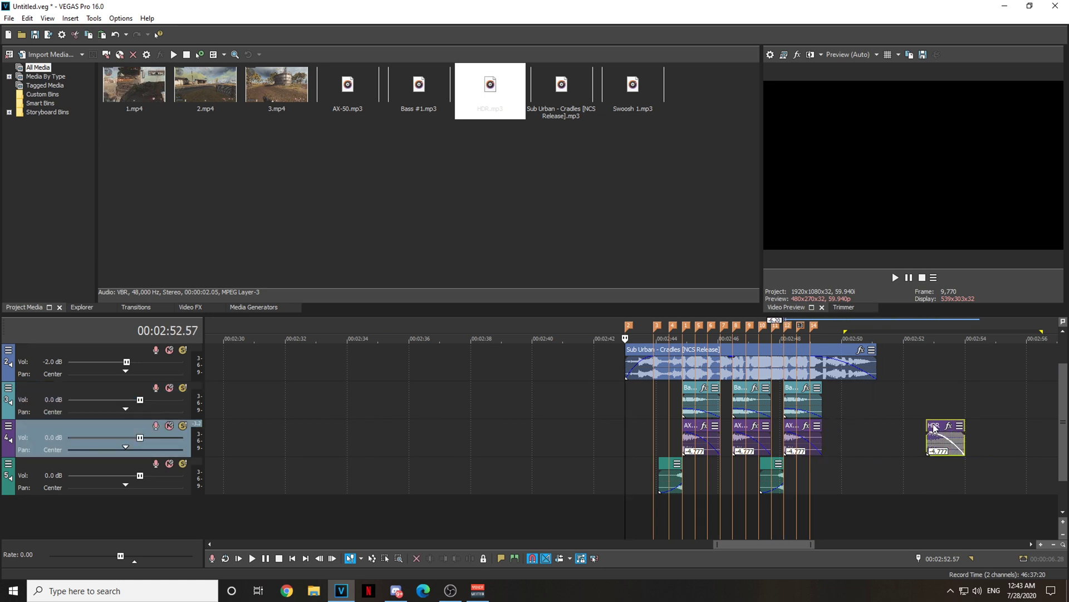
Delete the leftover HDR event and mute the Sub Urban music track
key("Delete")
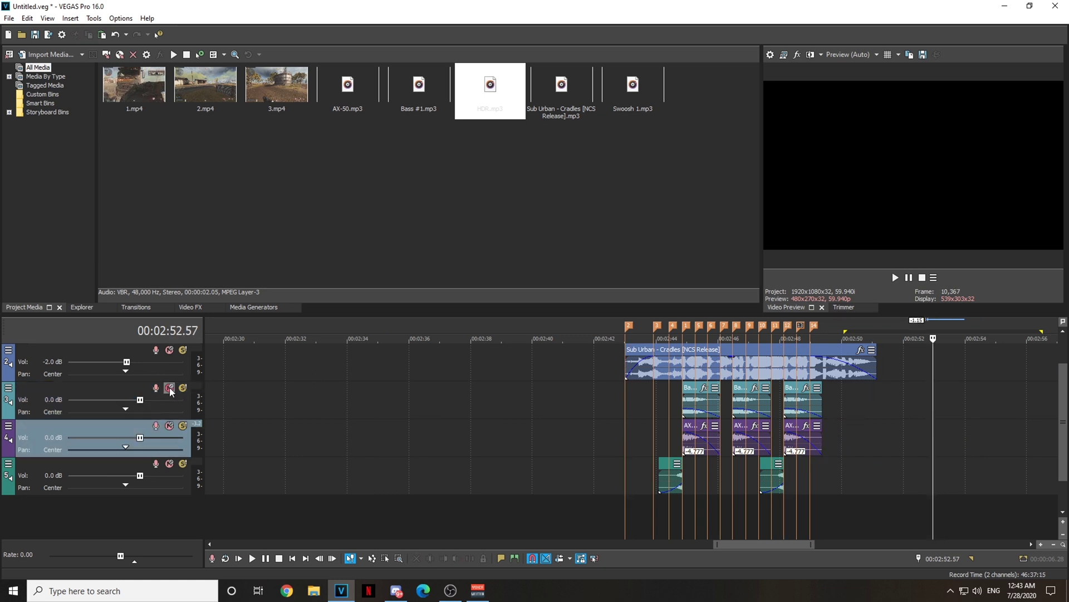
left_click(170, 350)
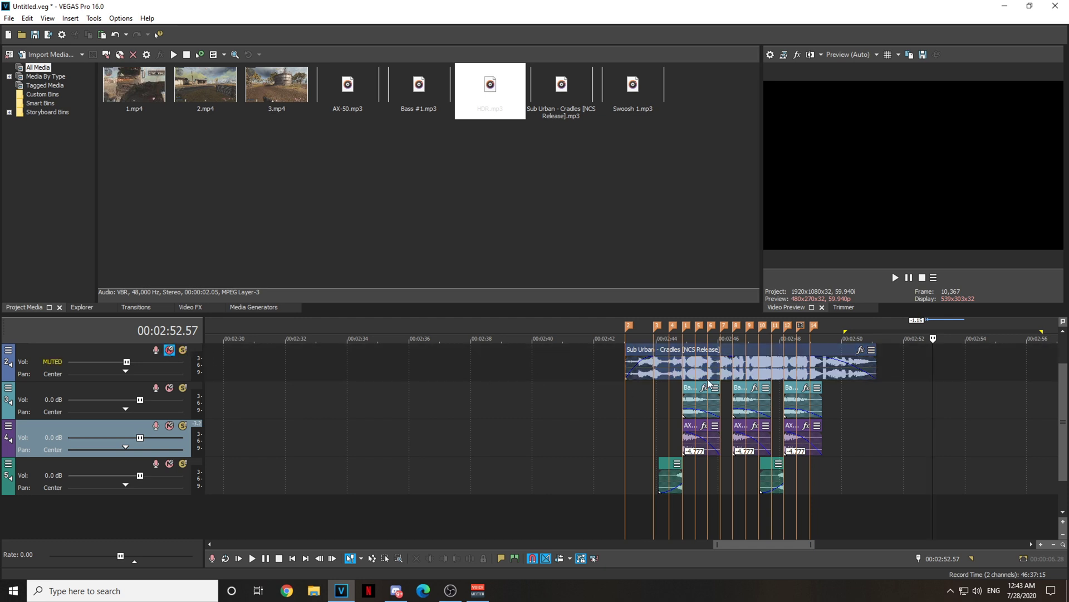
scroll(668, 417, "up", 1)
Play the montage without music, then set the playhead at 00:02:43.55
left_click(629, 452)
key("space")
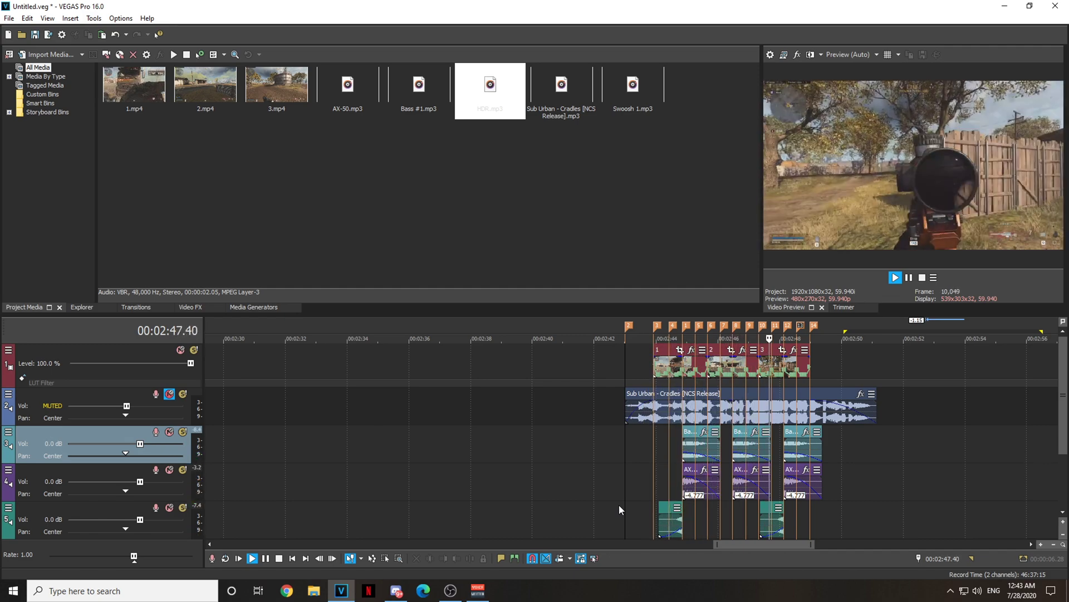
key("space")
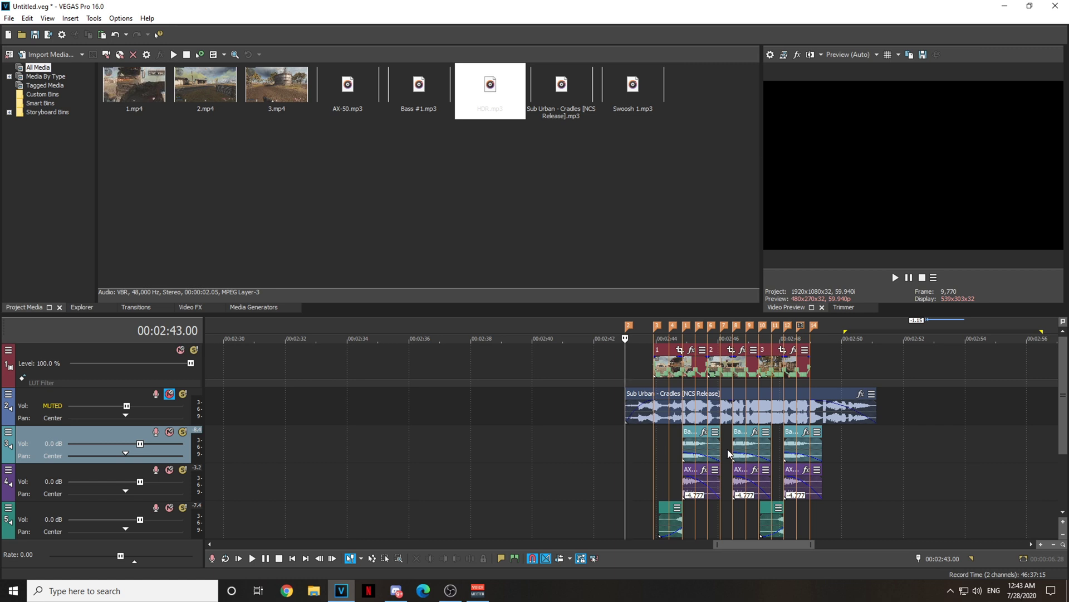
left_click(654, 442)
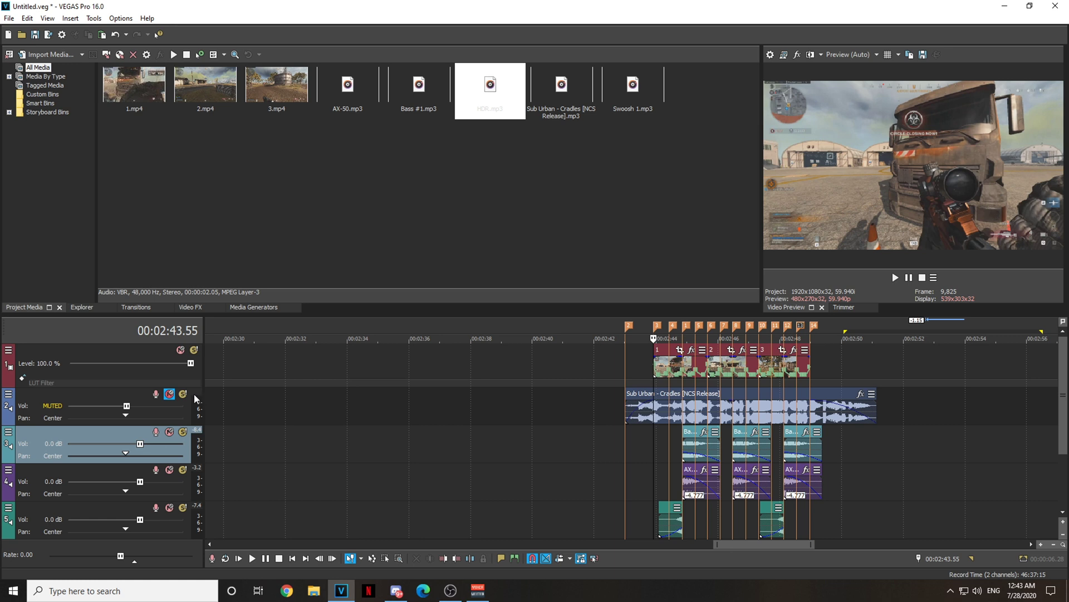
Unmute the Sub Urban music on track 2
left_click(169, 394)
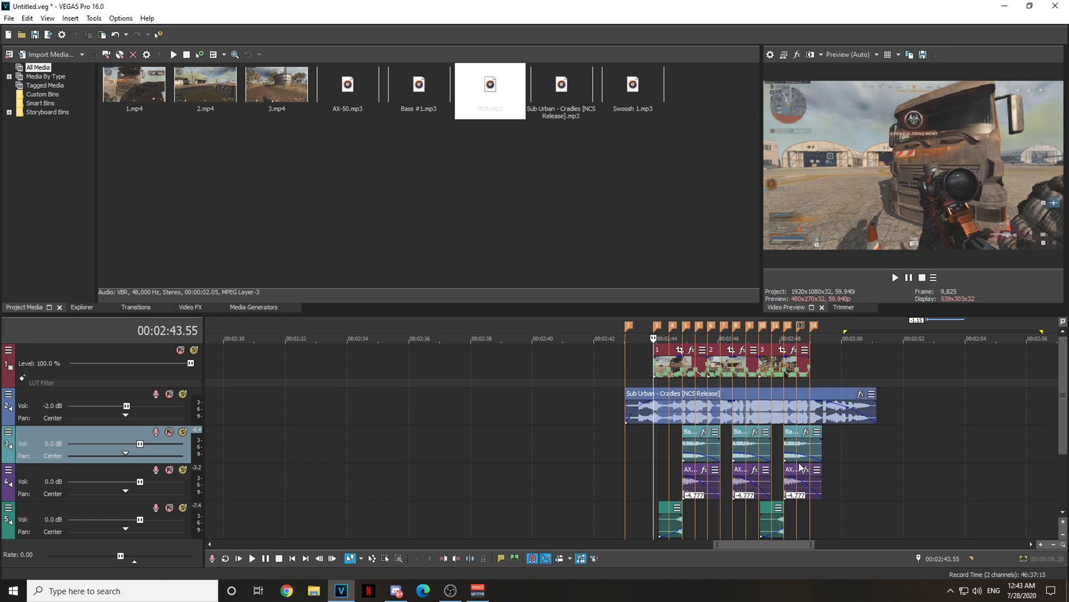